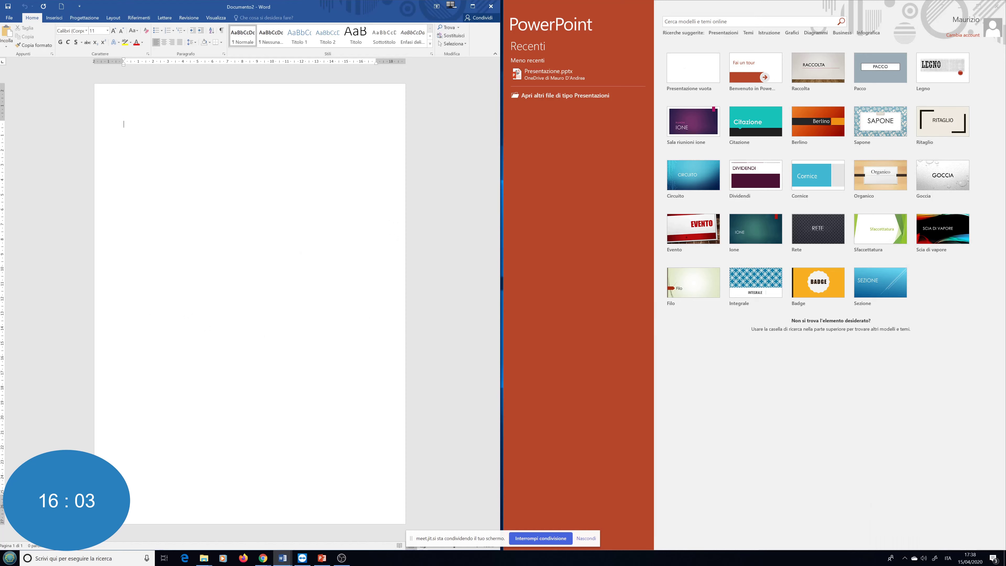
Enlarge the blank Word document's font size with two Grow Font steps
click(114, 31)
click(114, 30)
click(114, 30)
click(114, 31)
click(113, 30)
Type 'Powerpoint' at 48 points, capitalize the P, and enlarge it to 80 points
click(114, 30)
click(113, 31)
click(113, 30)
text(p)
text(owerpoi)
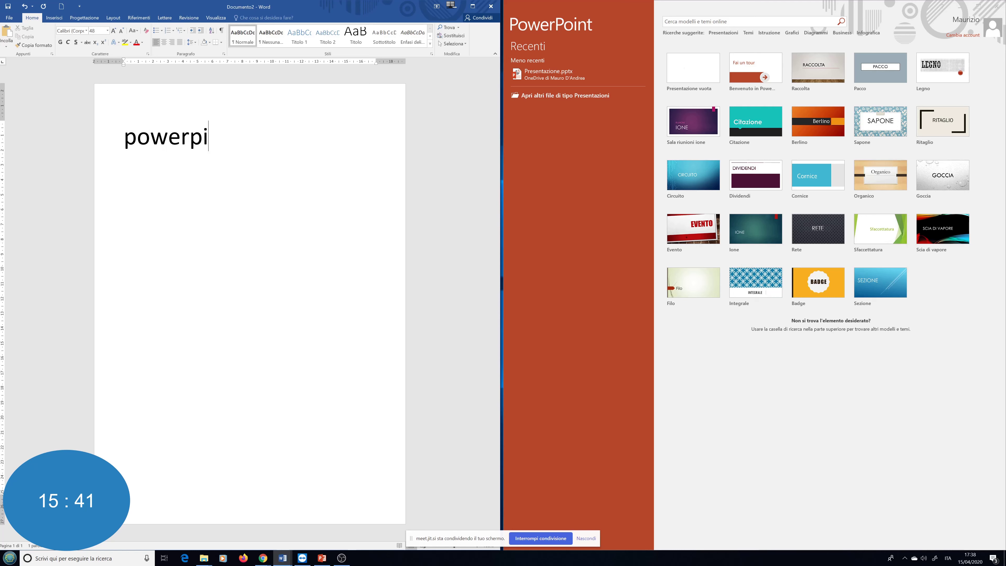
key(BackSpace)
text(oint)
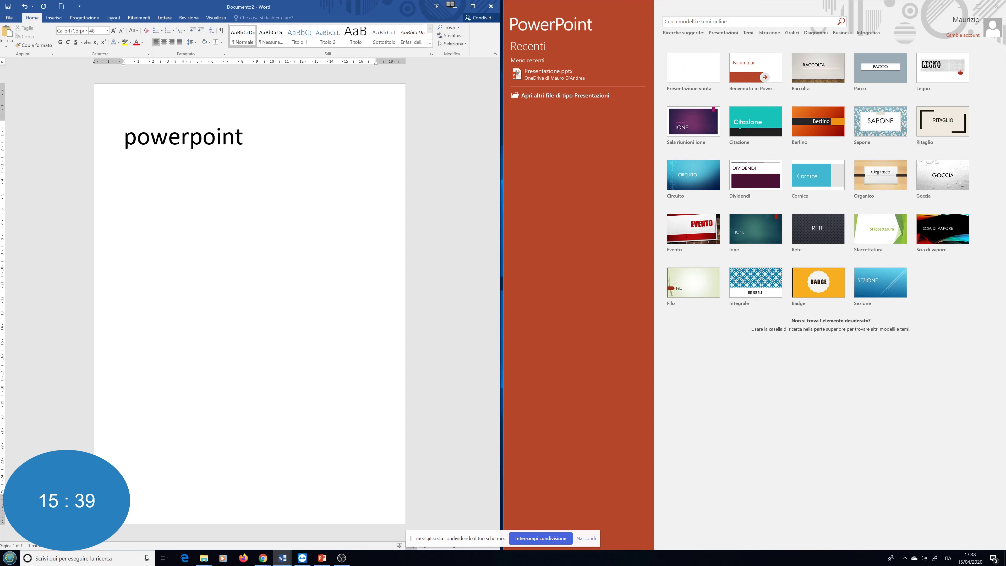
drag(137, 137, 122, 146)
text(P)
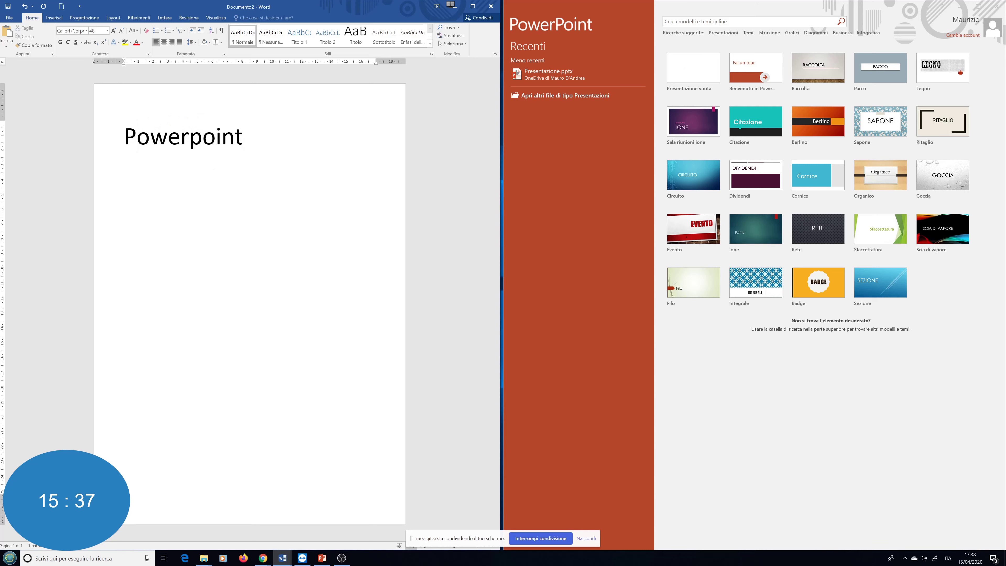
drag(249, 139, 123, 139)
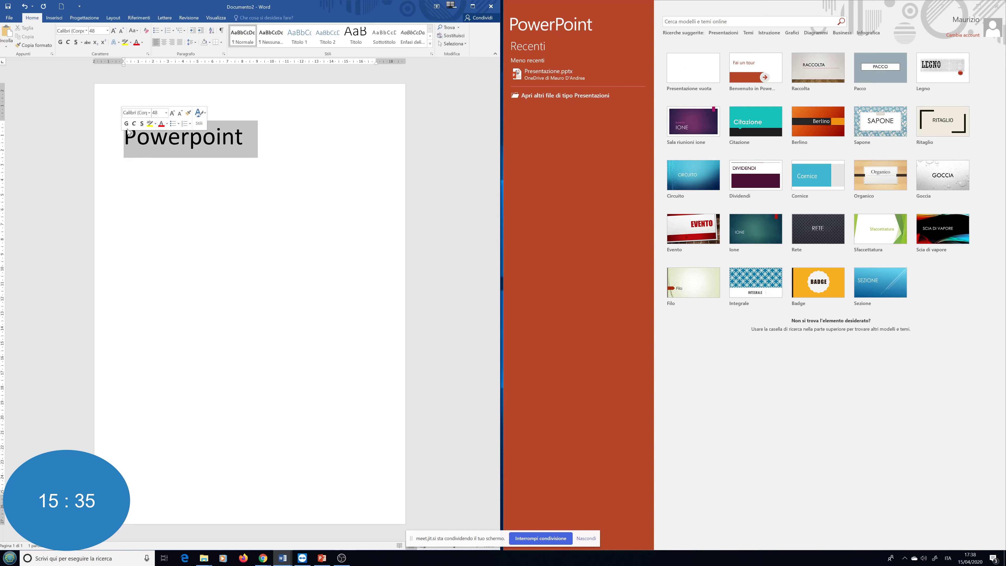
key(ctrl+shift+greater)
key(ctrl+shift+greater)
key(Right)
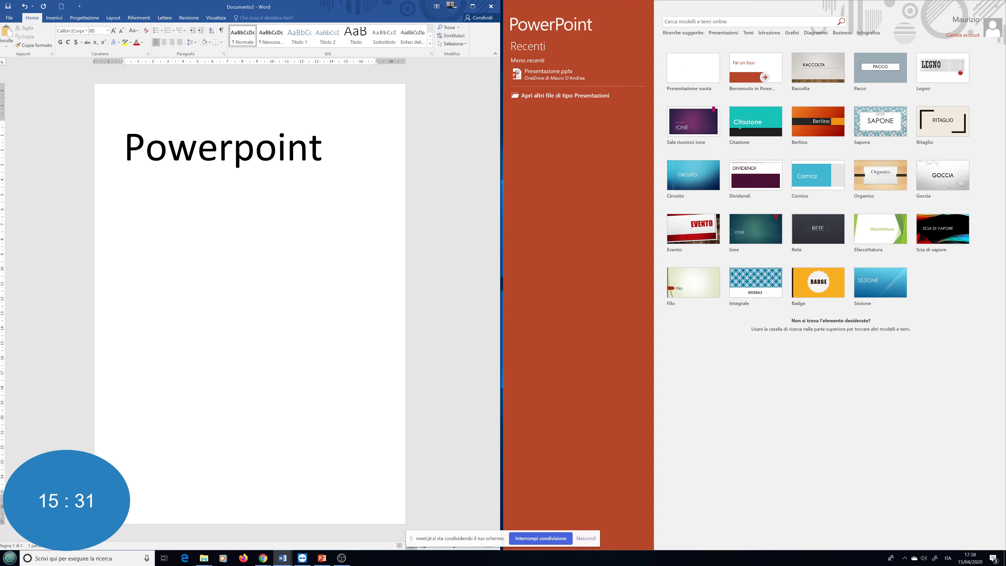
Add the lines 'salva i suoi file nel formato pptx' and 'presentazioni multimediali'
key(Return)
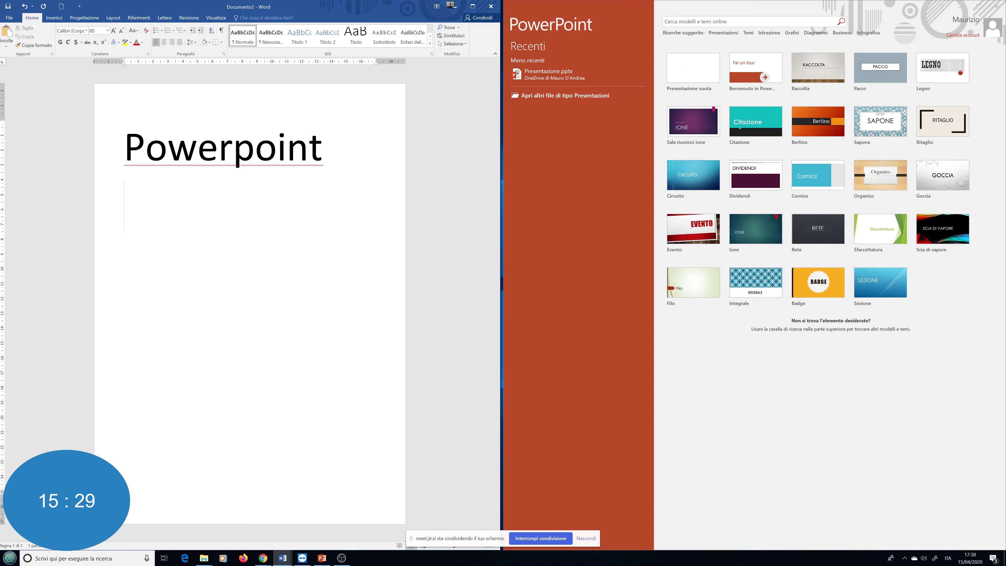
text(salv)
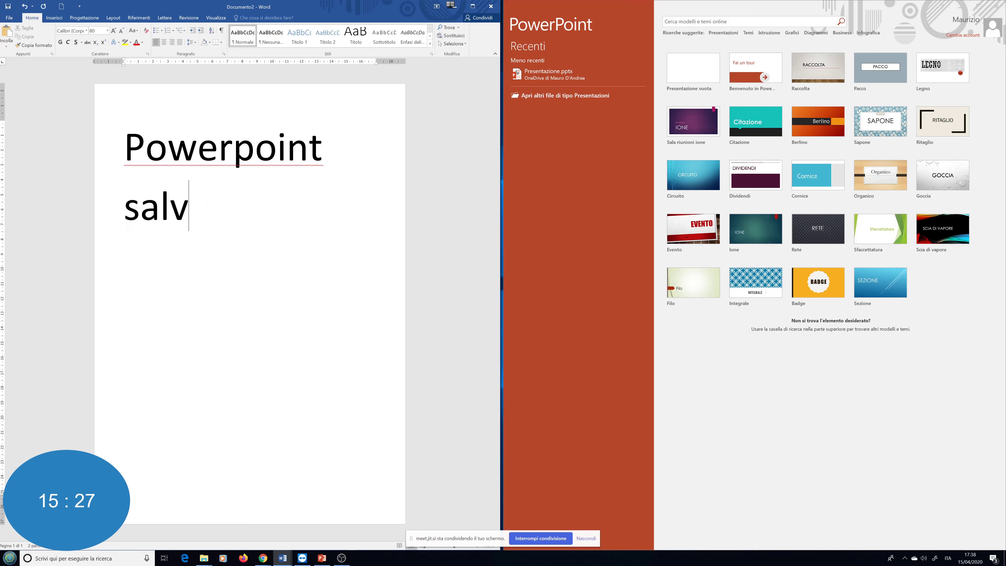
text(a i suo)
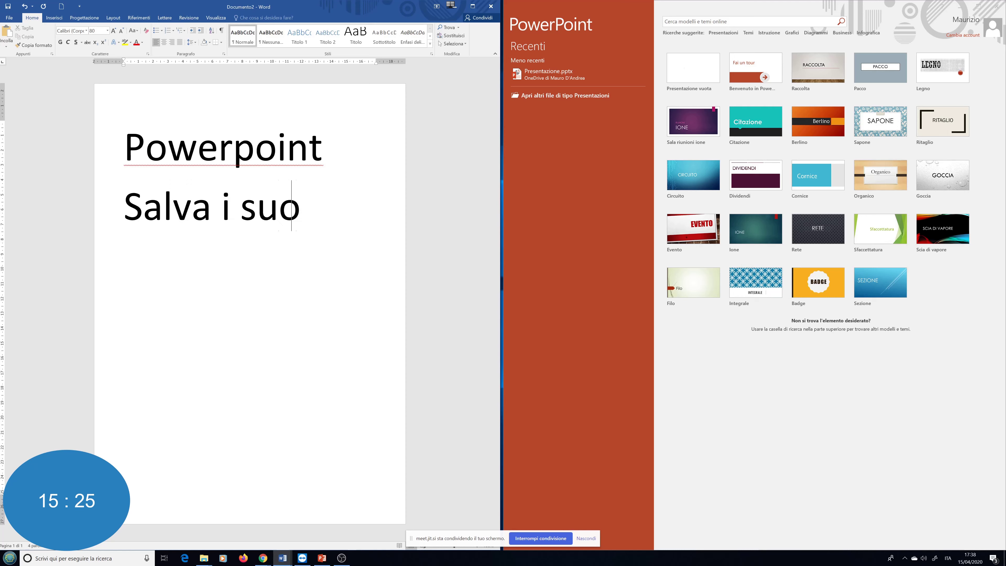
text(i fi)
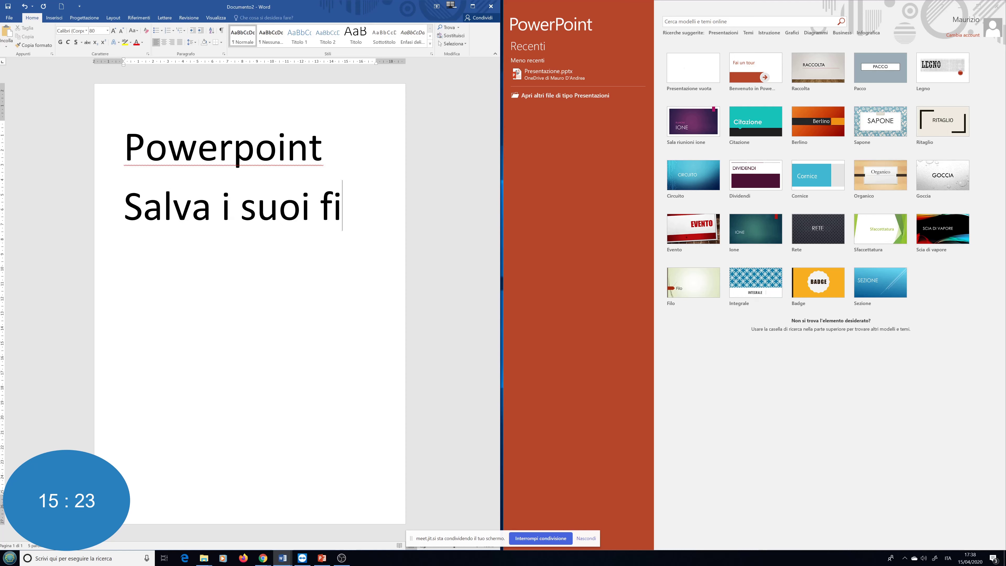
text(le nel fo)
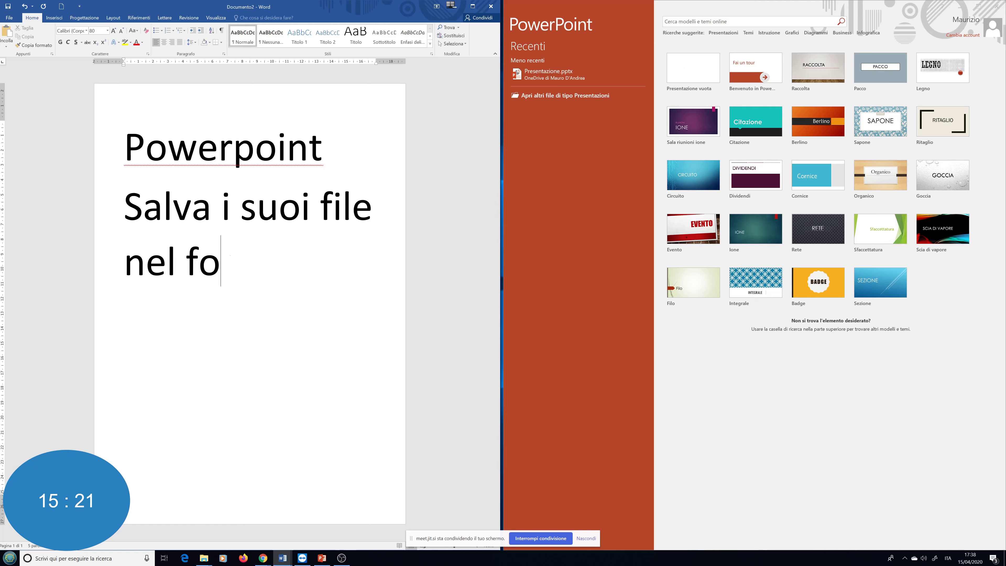
text(rmato p)
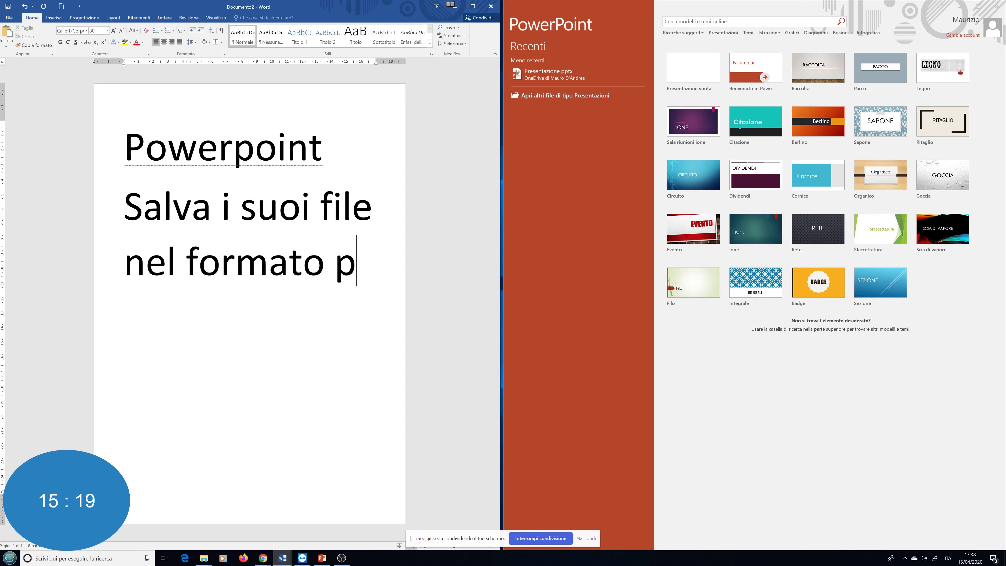
text(ptx)
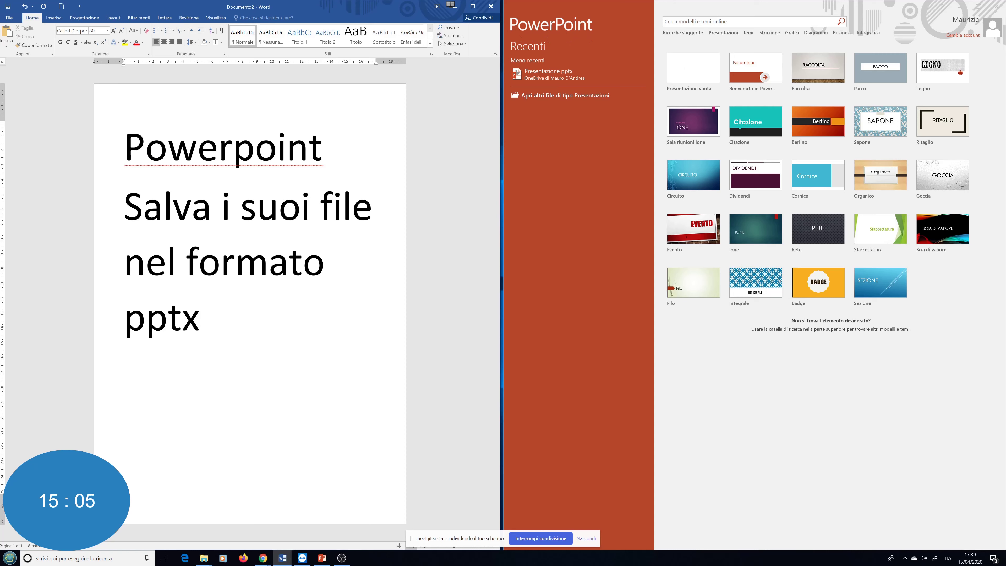
key(Return)
text(presentazi)
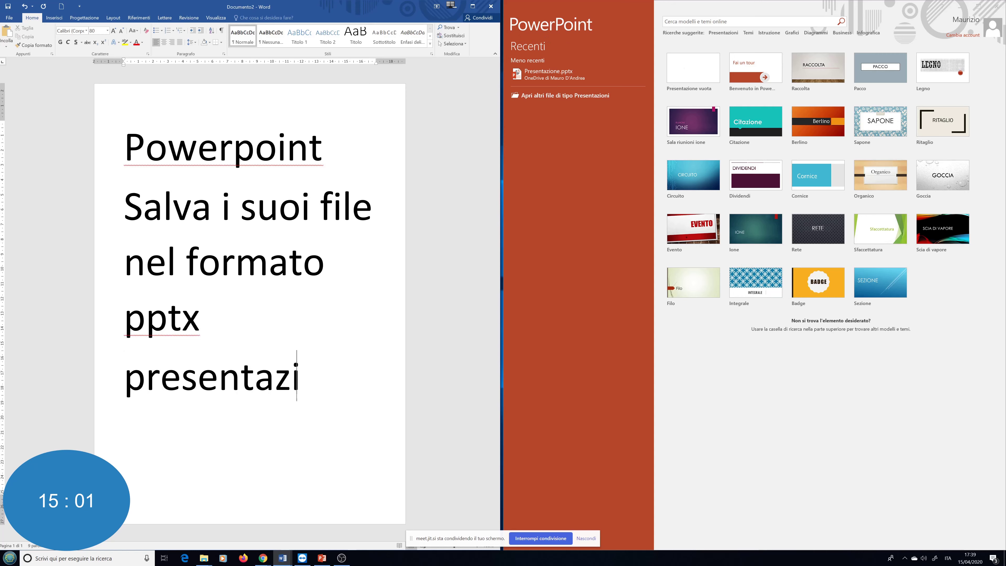
text(oni m)
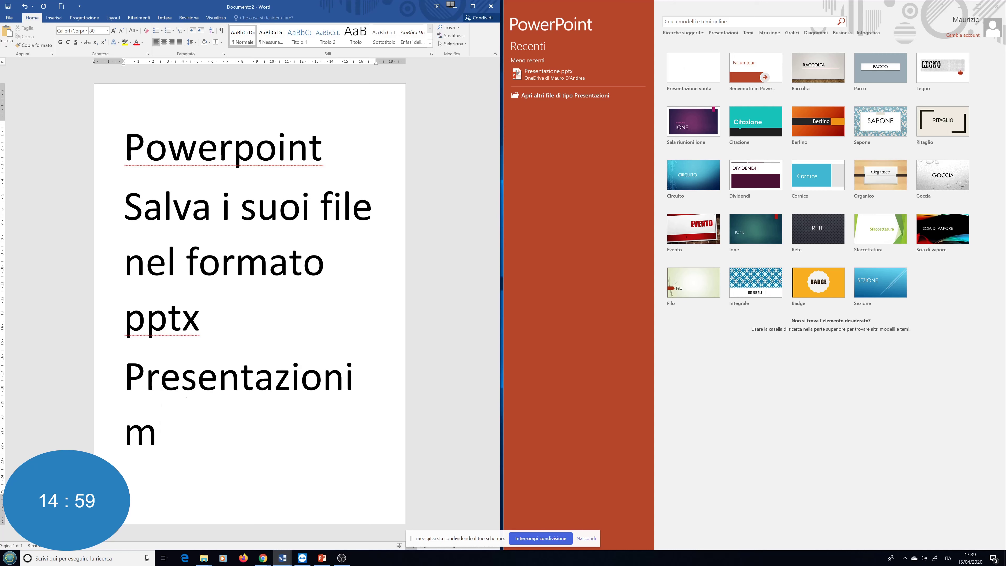
text(uli)
key(BackSpace)
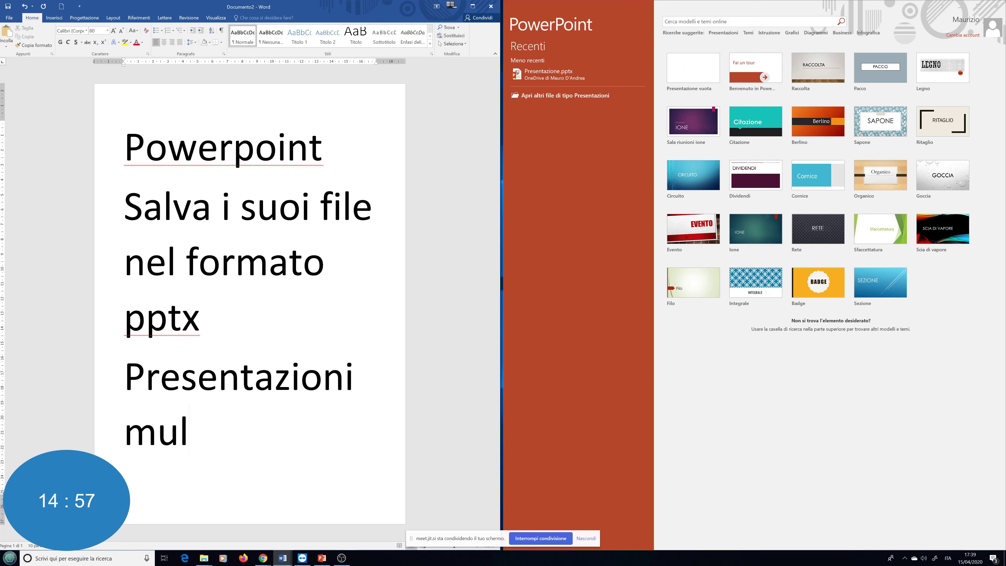
text(r)
key(BackSpace)
text(timedial)
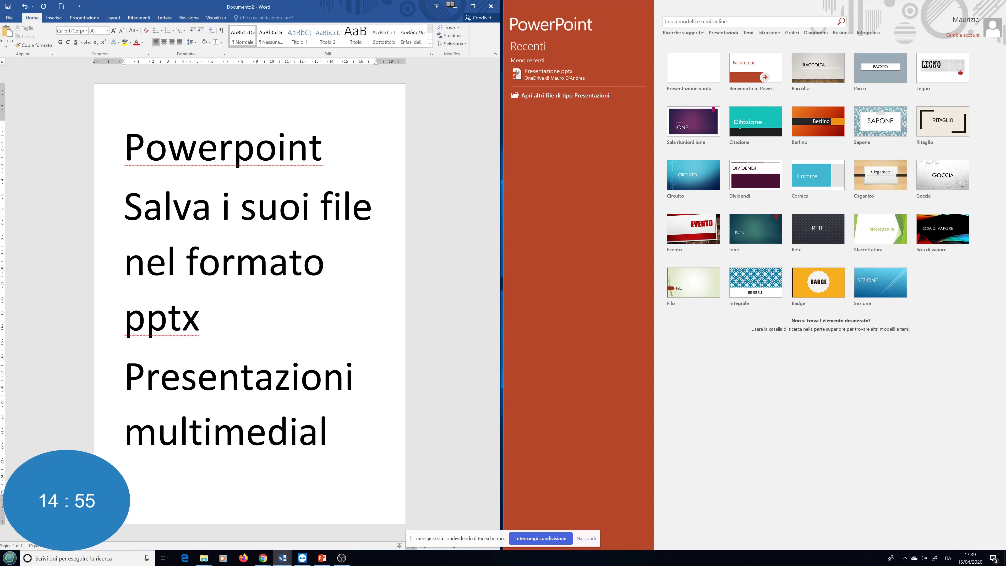
text(i)
Start page 2 with the word 'diapositive'
key(Return)
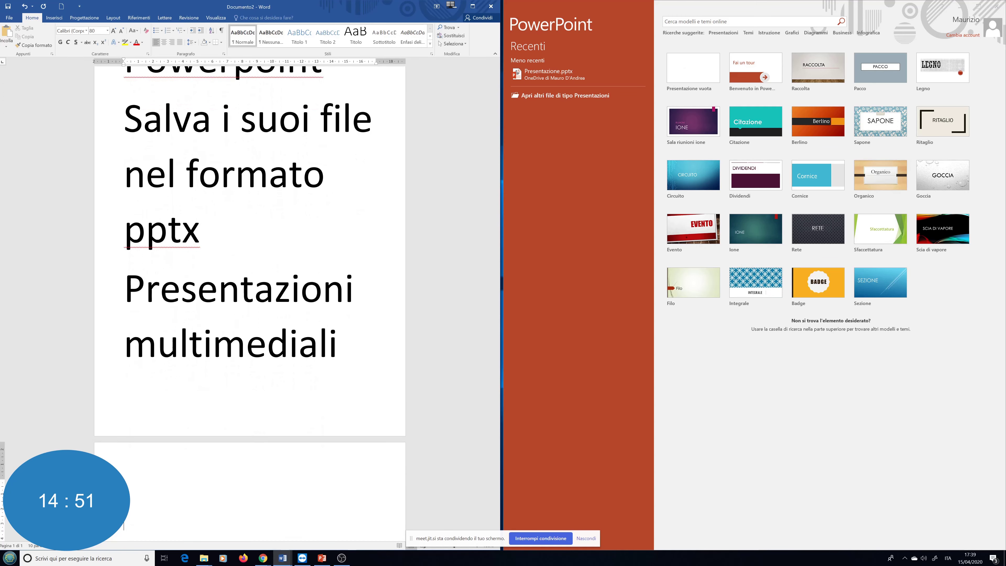
scroll(181, 220, down, 5)
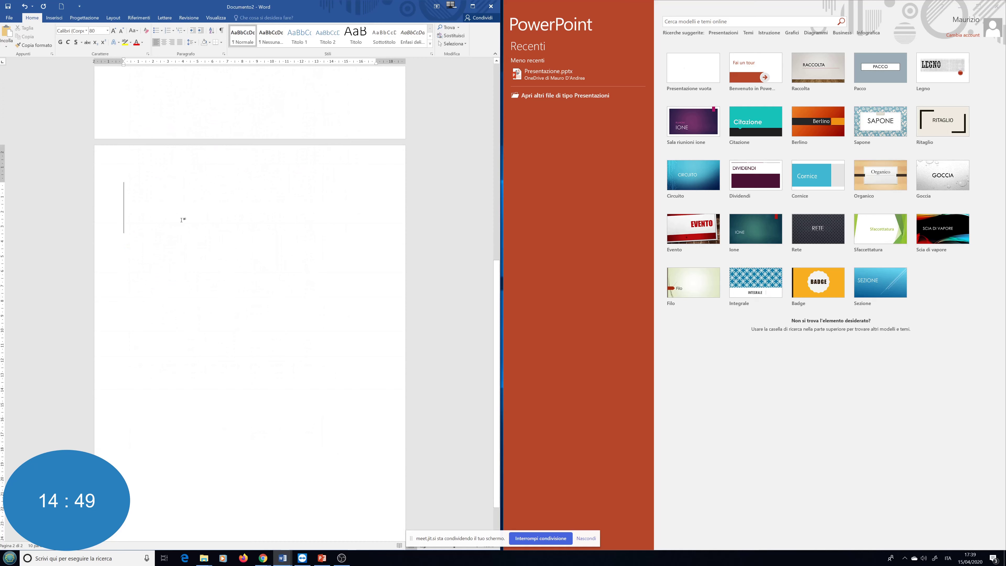
text(diapo)
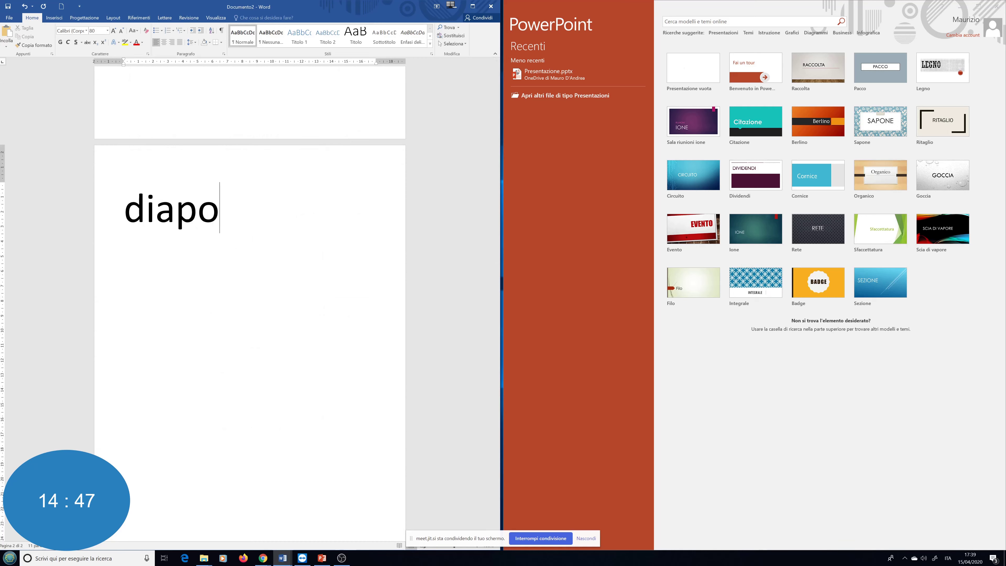
text(si)
text(tive)
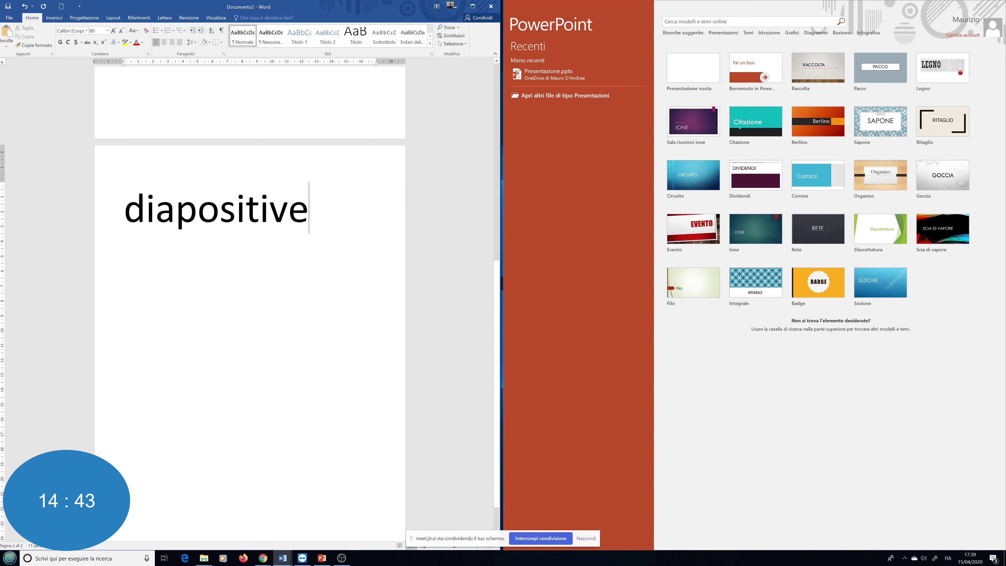
scroll(250, 294, up, 2)
scroll(250, 293, up, 5)
Highlight 'Powerpoint', 'pptx' and 'Presentazioni multimediali' in yellow
scroll(250, 293, up, 3)
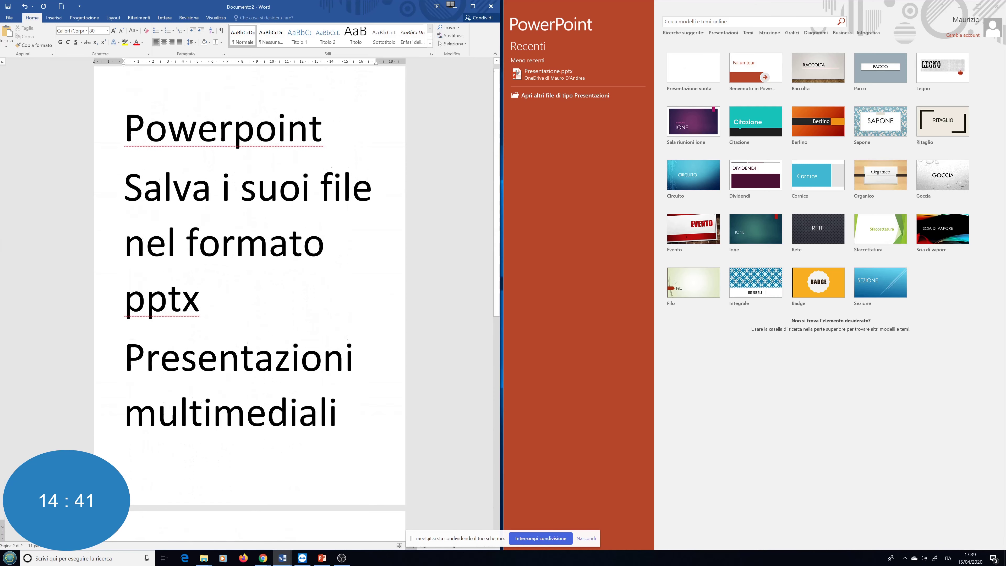
drag(324, 139, 123, 138)
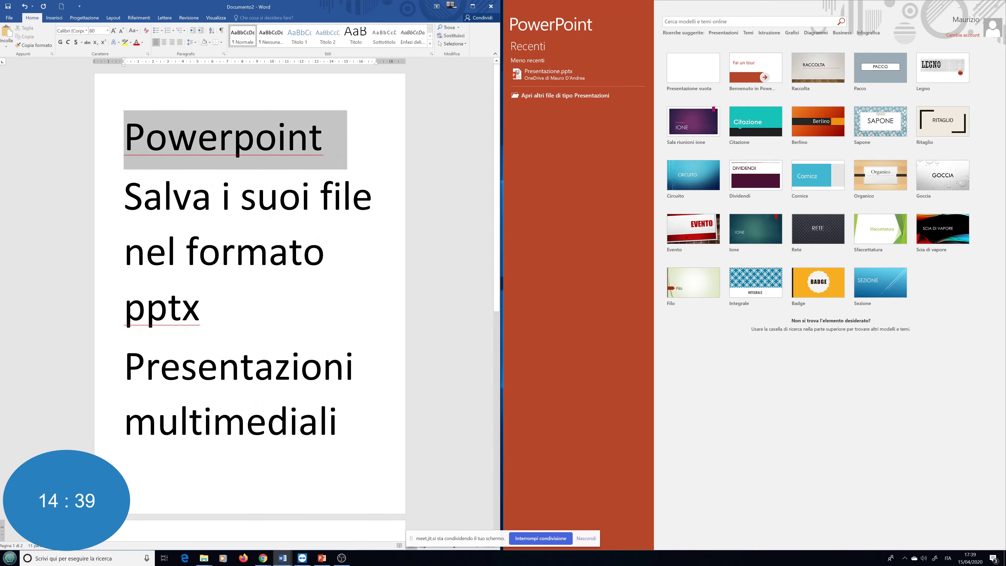
click(125, 42)
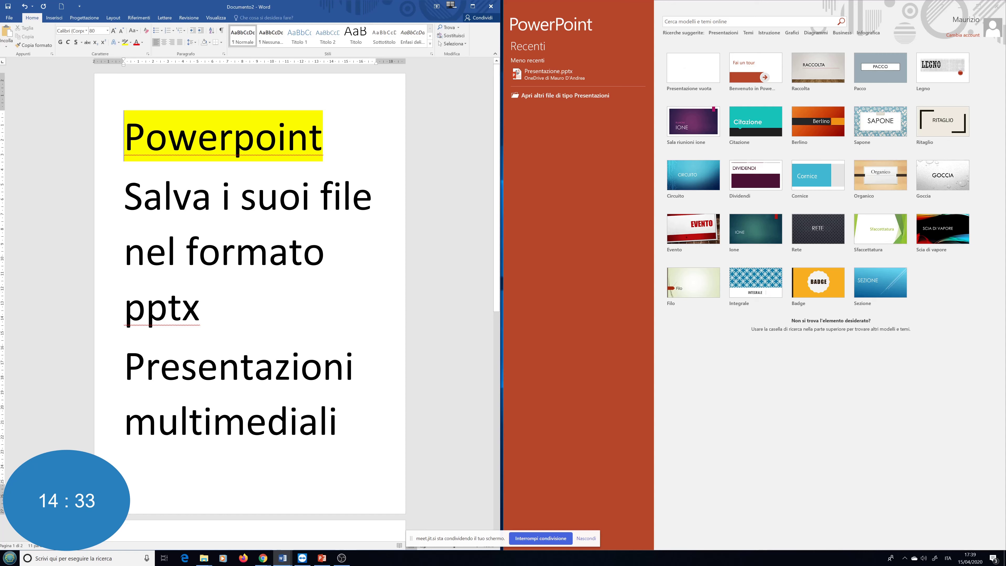
click(245, 284)
key(shift+Up)
key(shift+Up)
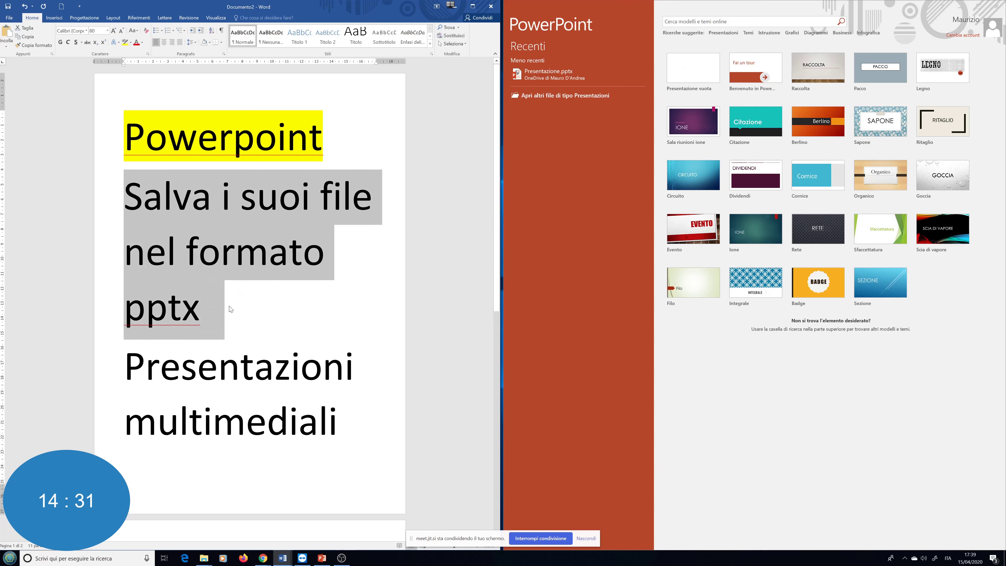
double_click(163, 310)
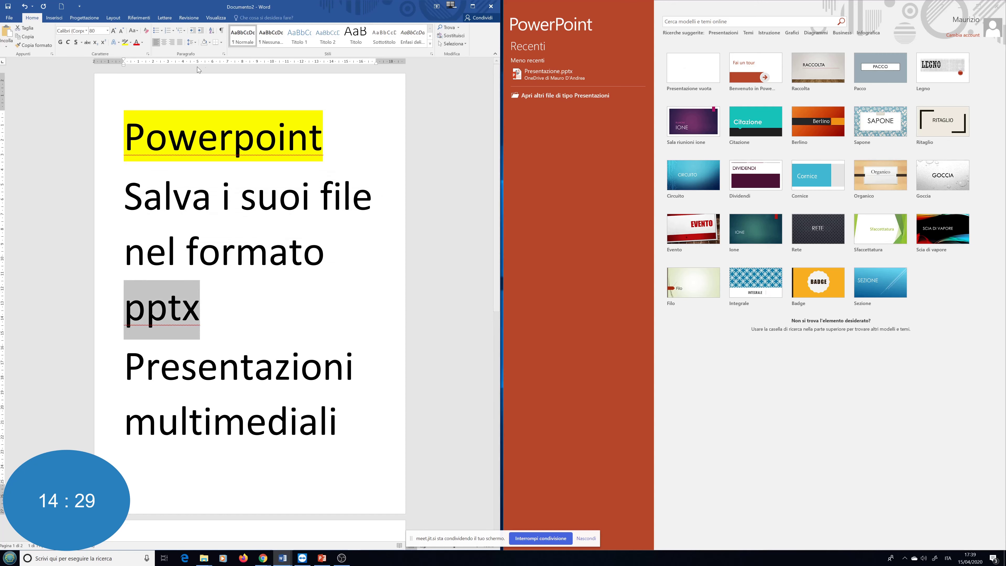
click(126, 42)
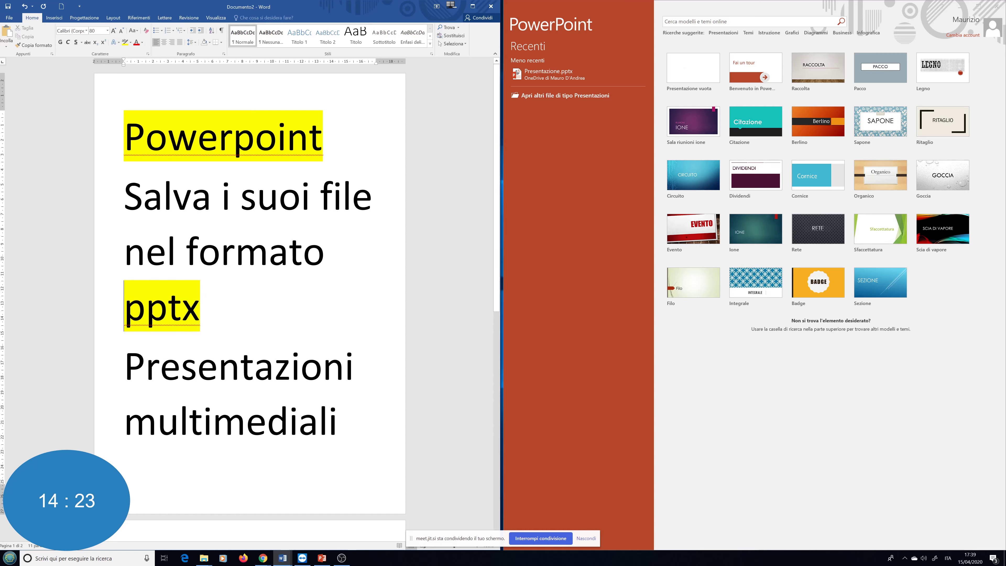
scroll(249, 277, down, 3)
click(217, 253)
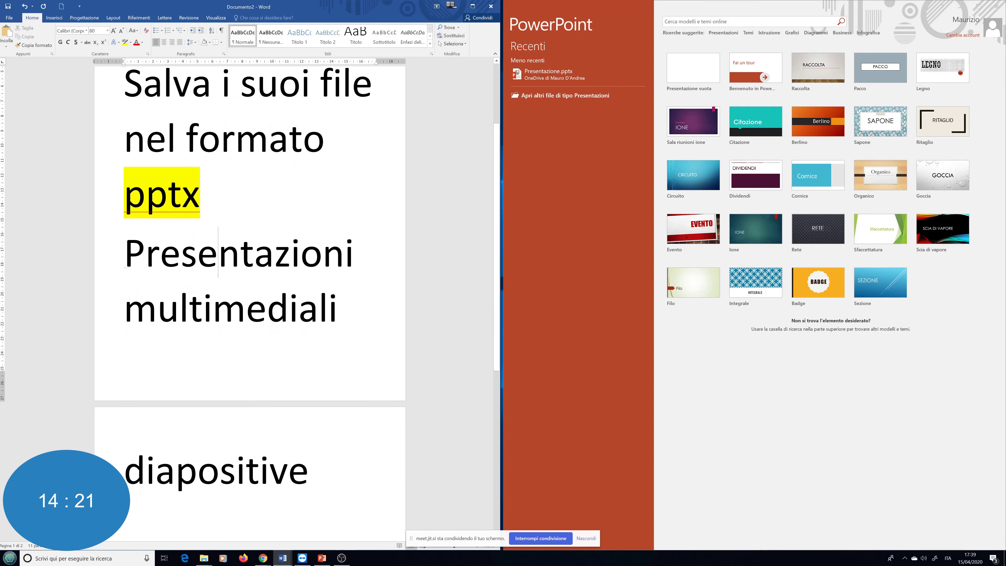
drag(124, 252, 357, 313)
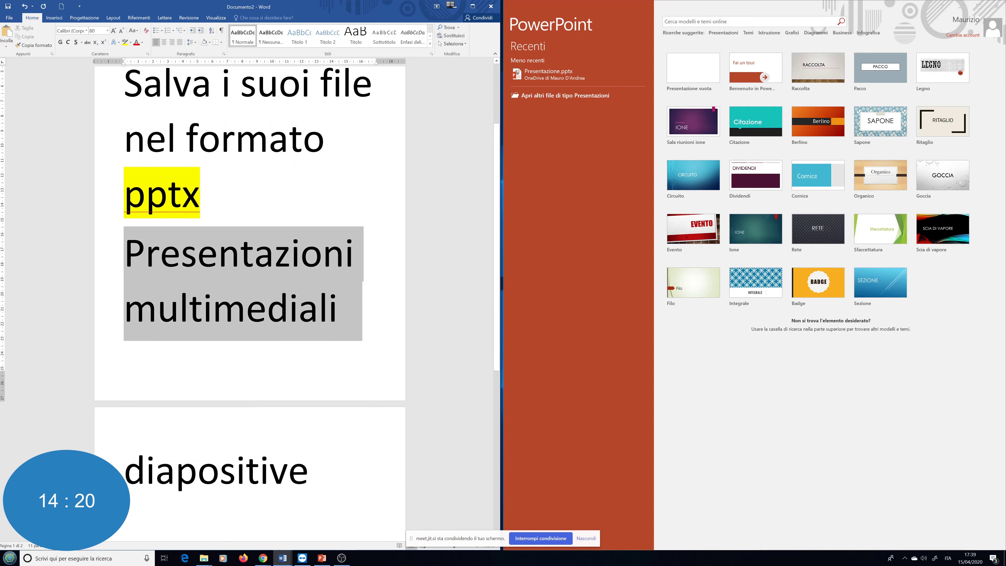
click(125, 42)
Open the Windows search panel from the taskbar
click(274, 253)
scroll(275, 253, down, 1)
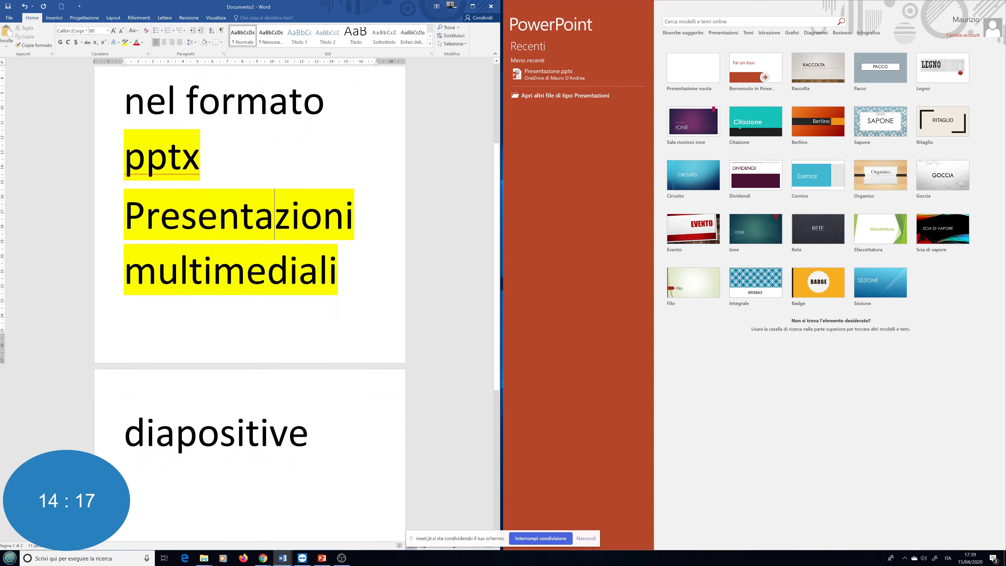
click(334, 99)
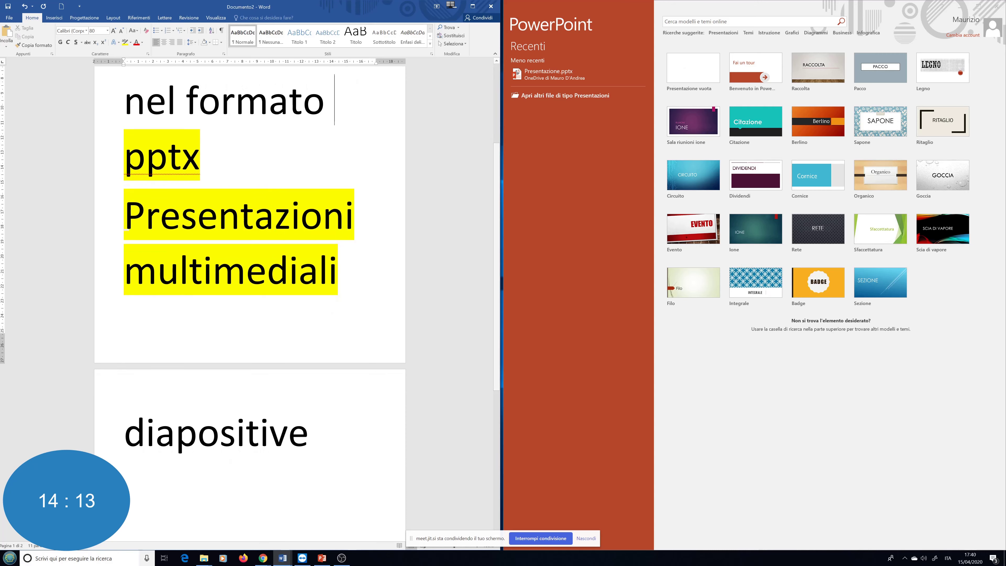
click(79, 558)
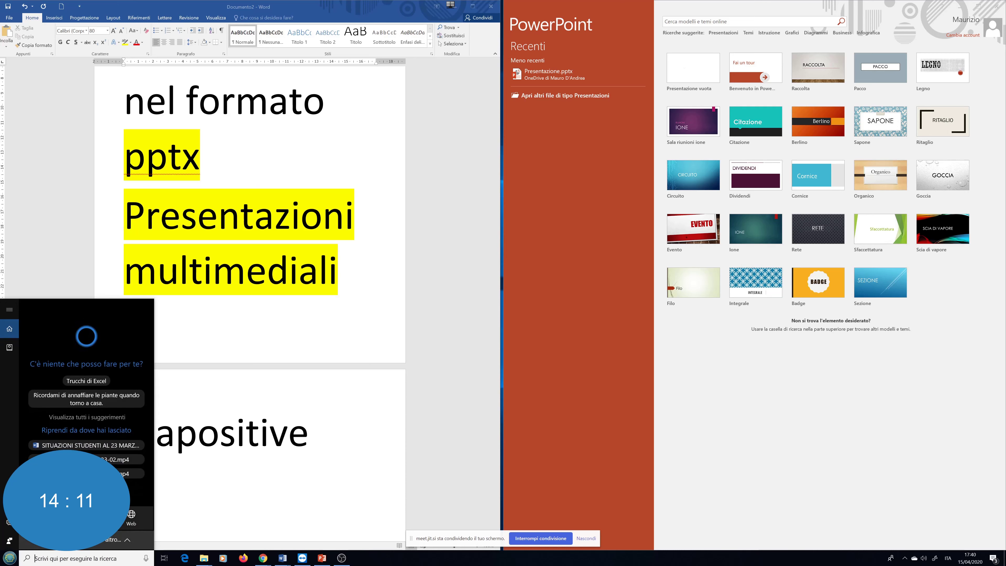
Search 'powerpoint', then snap the PowerPoint window right and widen it to nearly full screen
text(powerpoint)
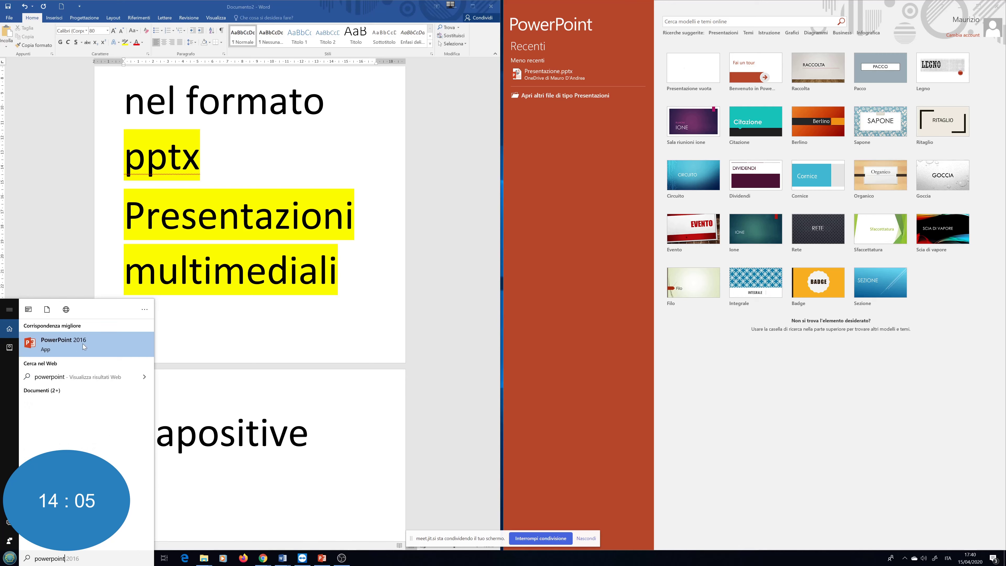
click(407, 310)
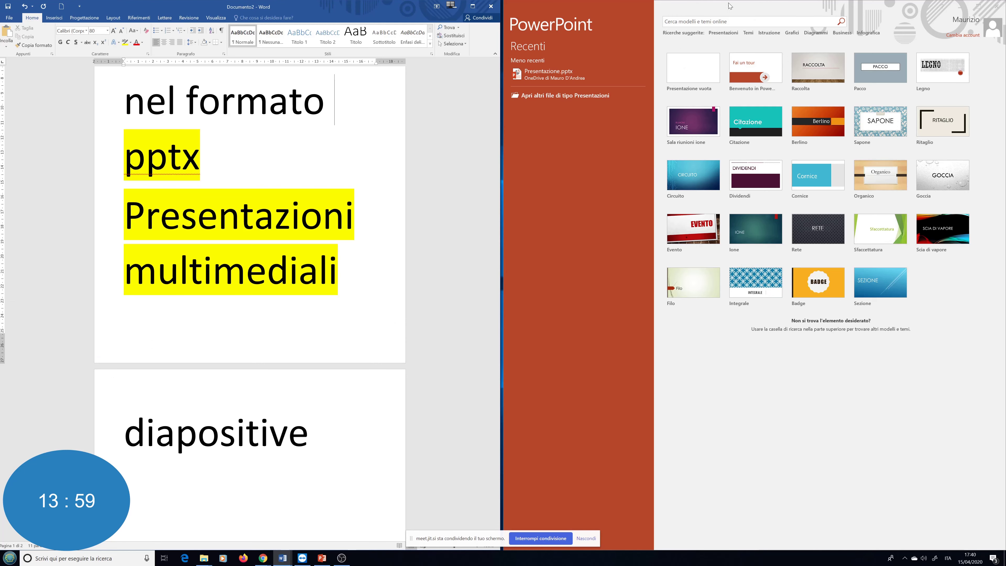
drag(1003, 11, 935, 24)
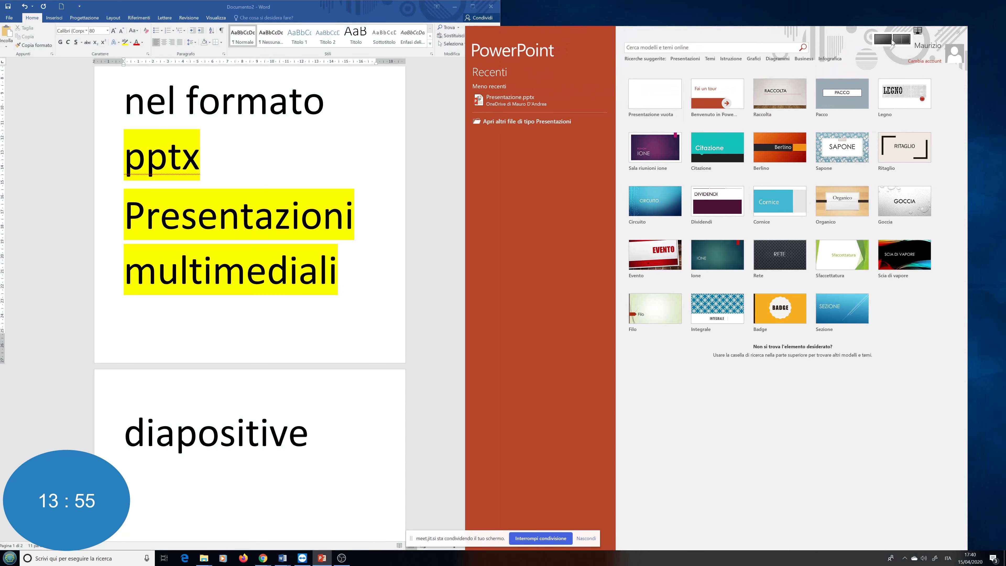
drag(935, 23, 908, 42)
drag(832, 43, 861, 8)
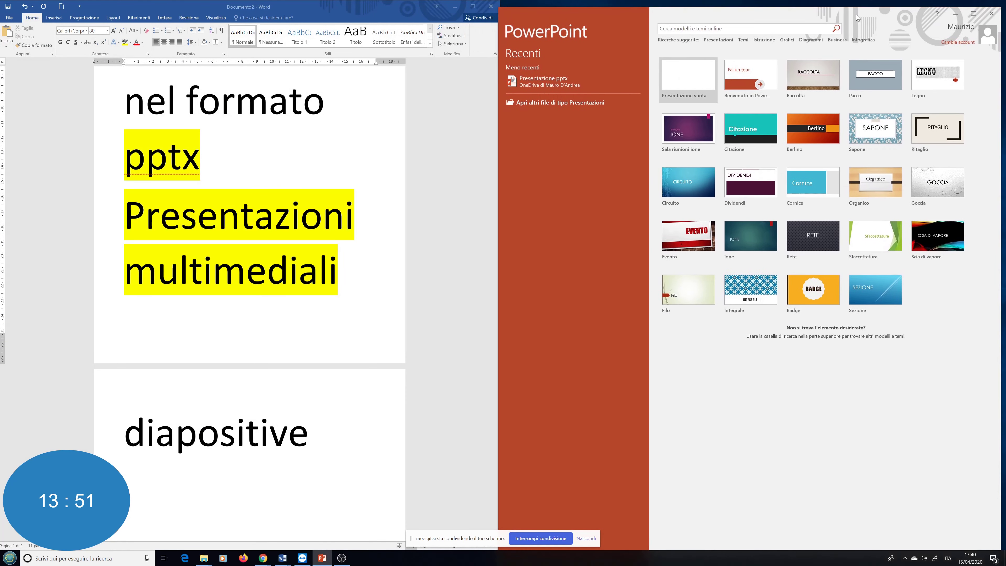
key(super+Right)
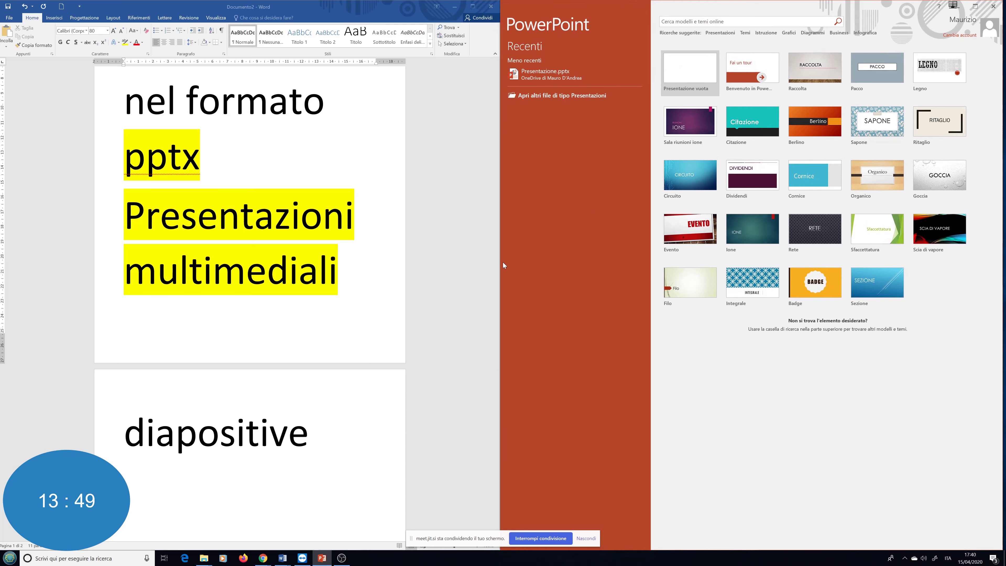
drag(498, 262, 0, 276)
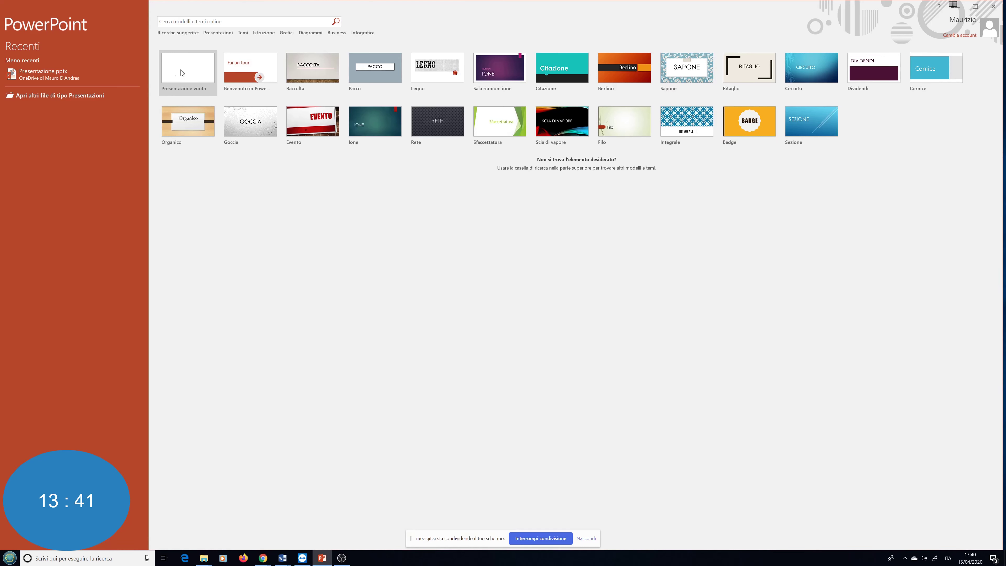
Create a blank presentation and title slide 1 'Corso di Informatica'
click(180, 77)
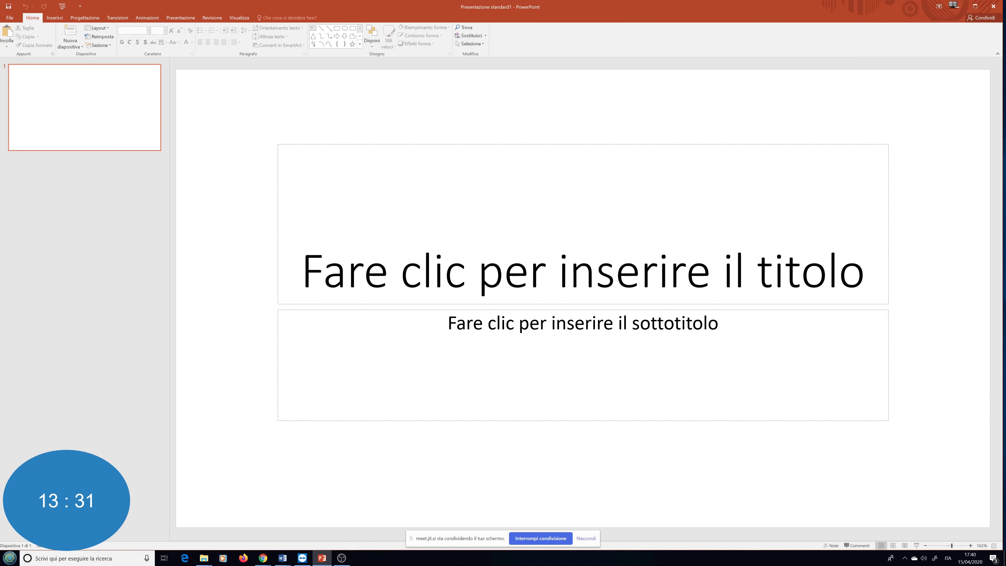
click(548, 309)
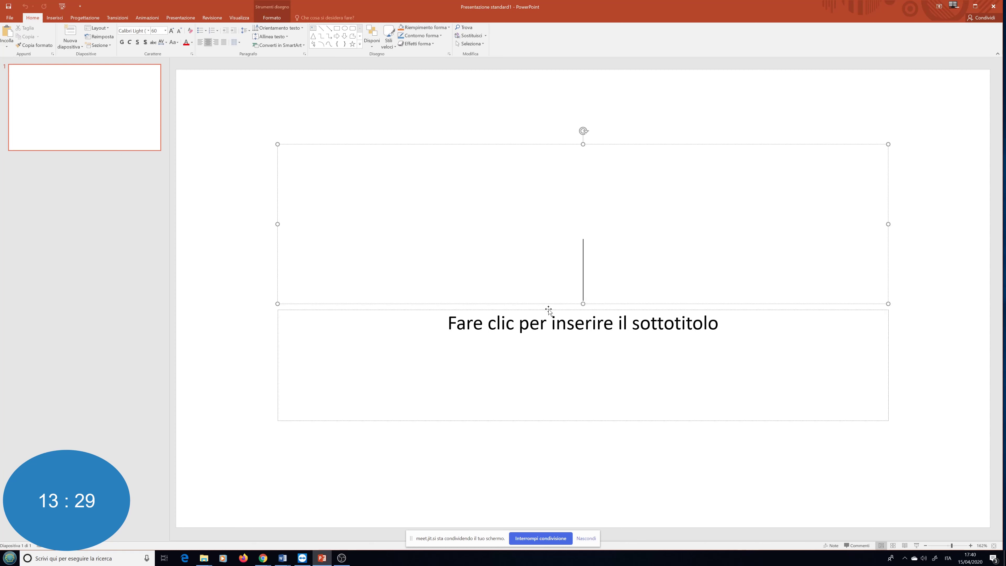
text(C)
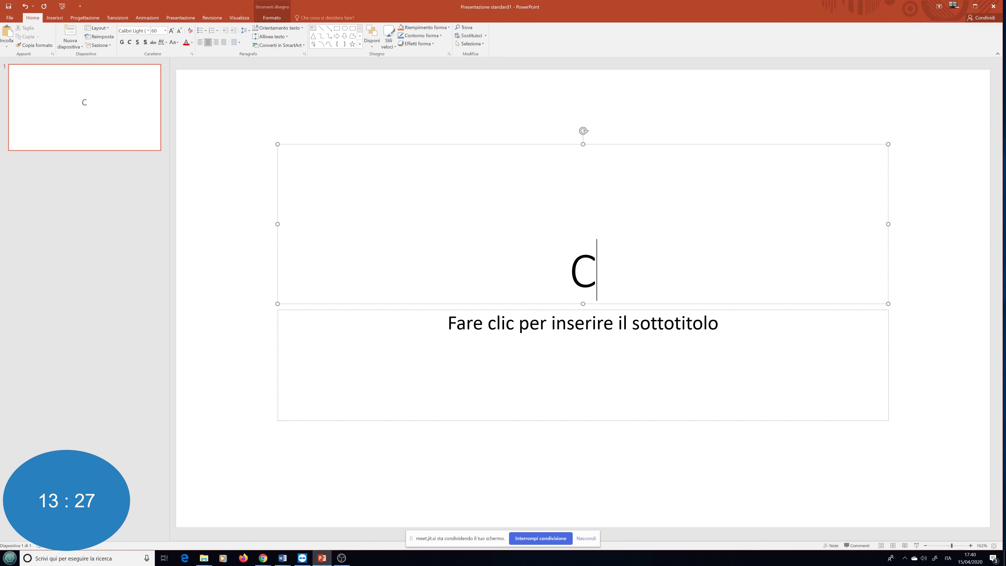
text(orso )
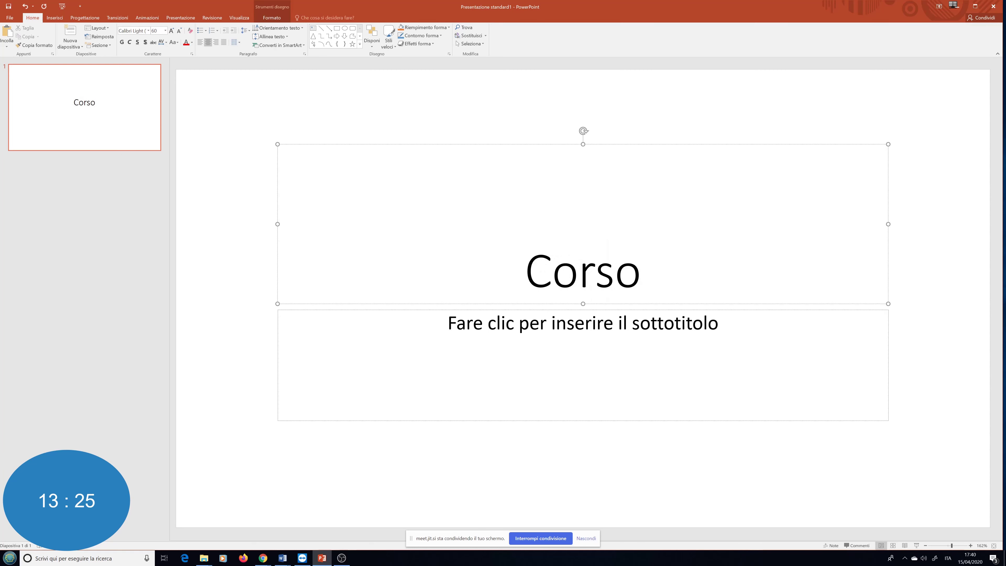
text(di Info)
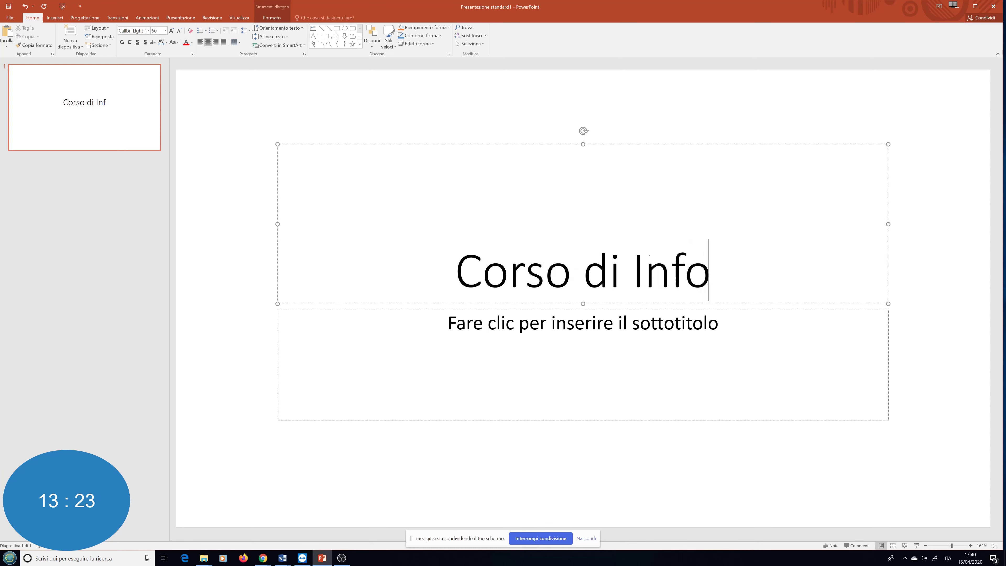
text(rmatica)
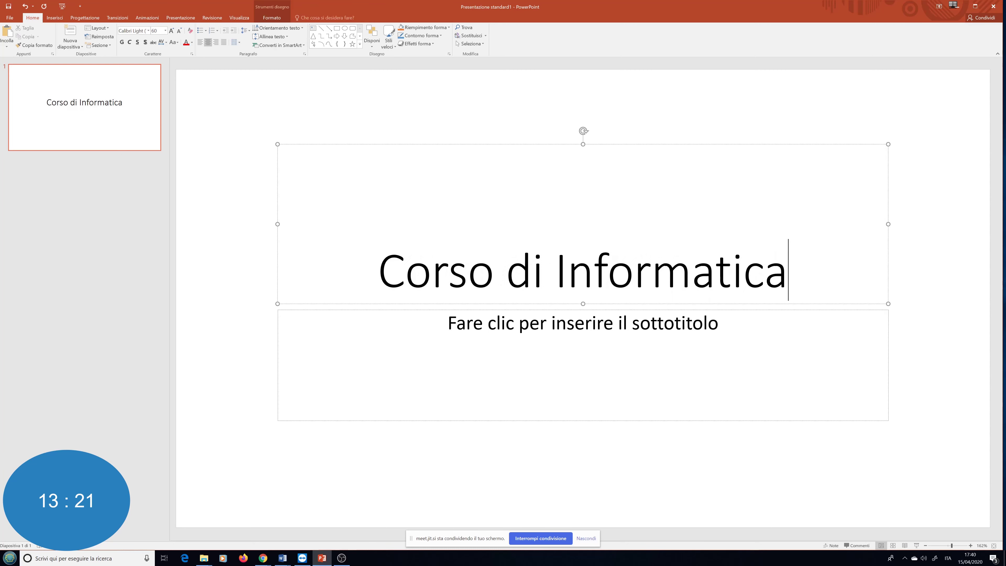
key(ctrl+Return)
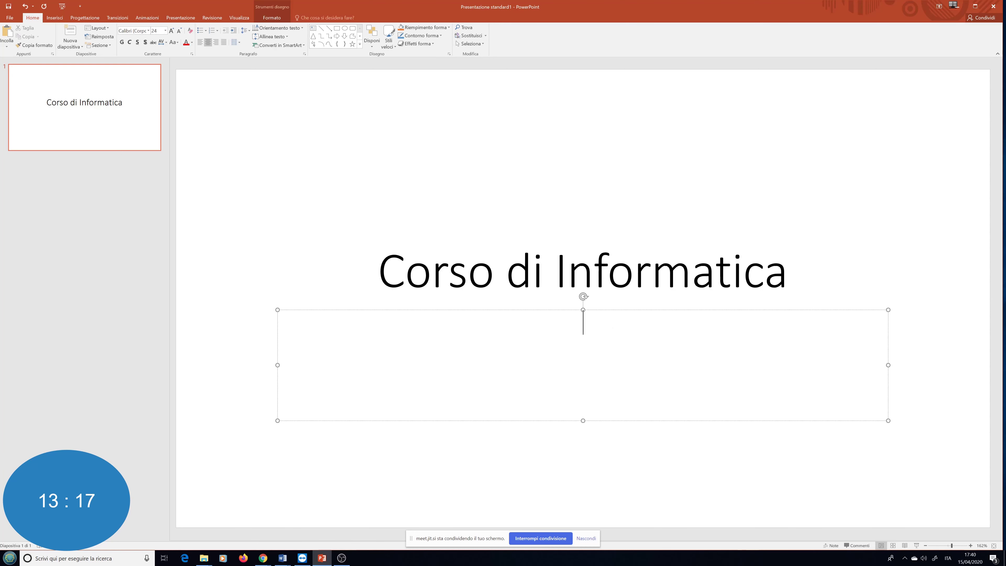
Enter 'Excel Base' as the slide 1 subtitle and start the slideshow with F5
text(E)
text(xcelBas)
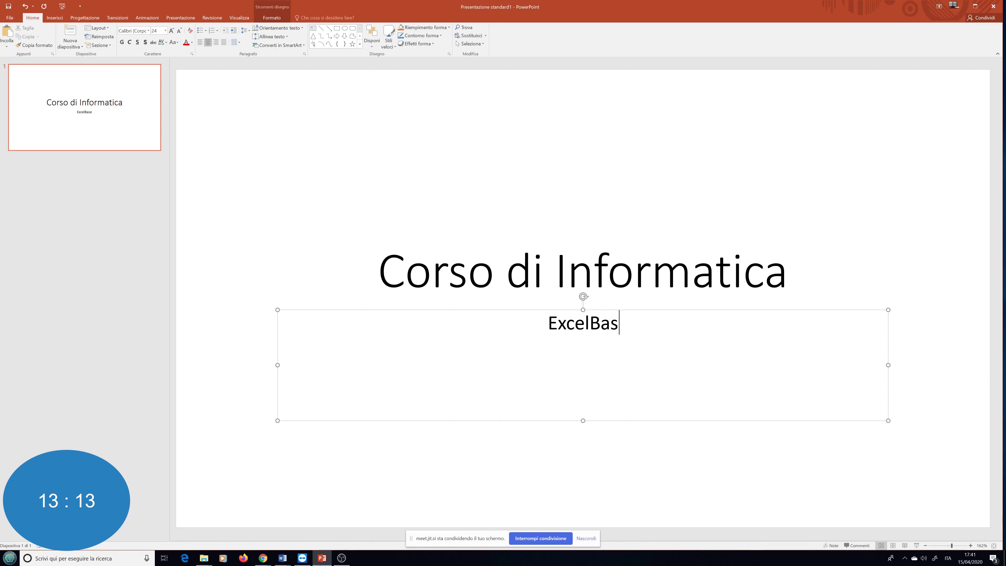
key(BackSpace)
key(BackSpace)
key(BackSpace)
text(B)
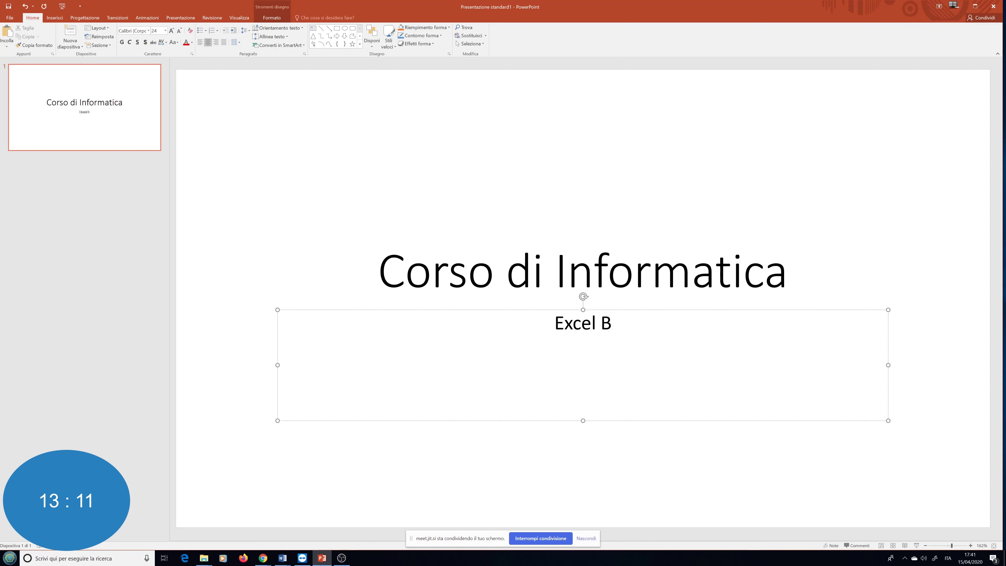
text(ase)
click(555, 269)
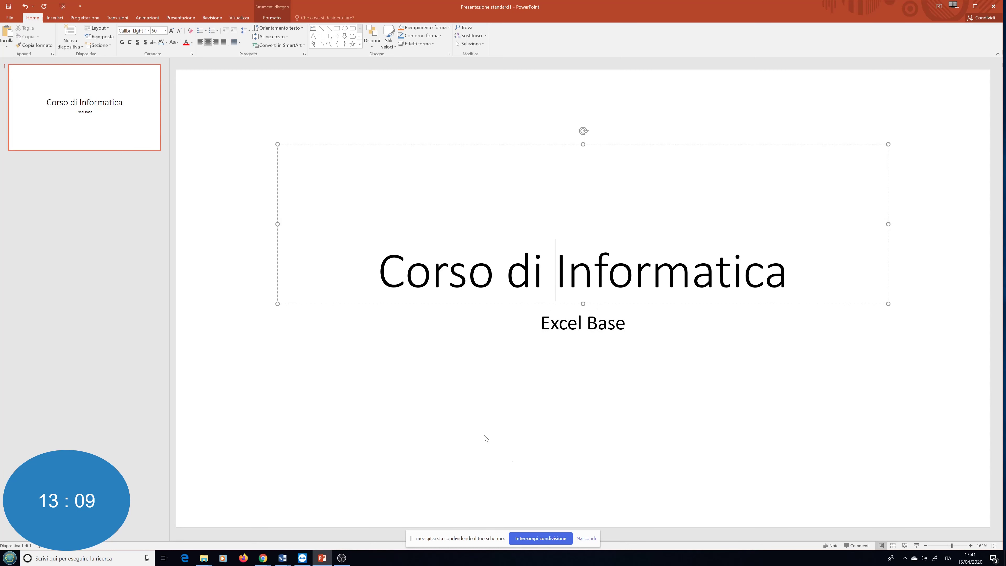
click(765, 482)
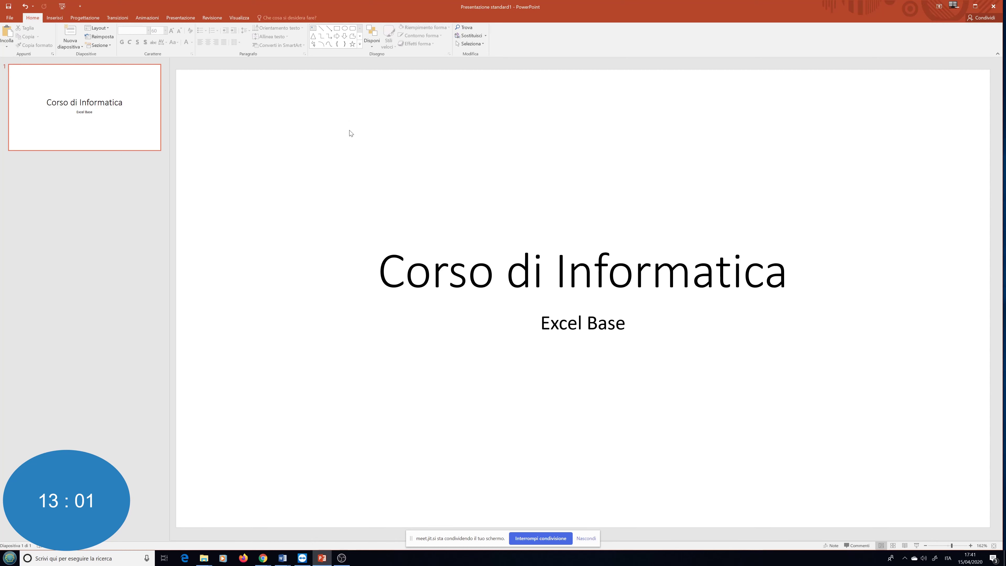
key(F5)
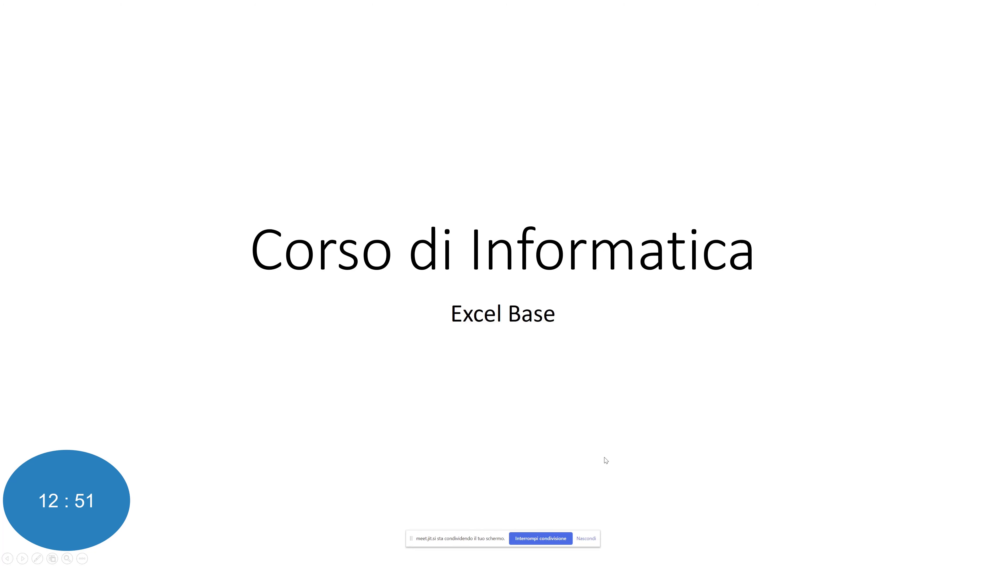
End the slideshow, replay it from the Slide Show button, and return to editing view
key(Escape)
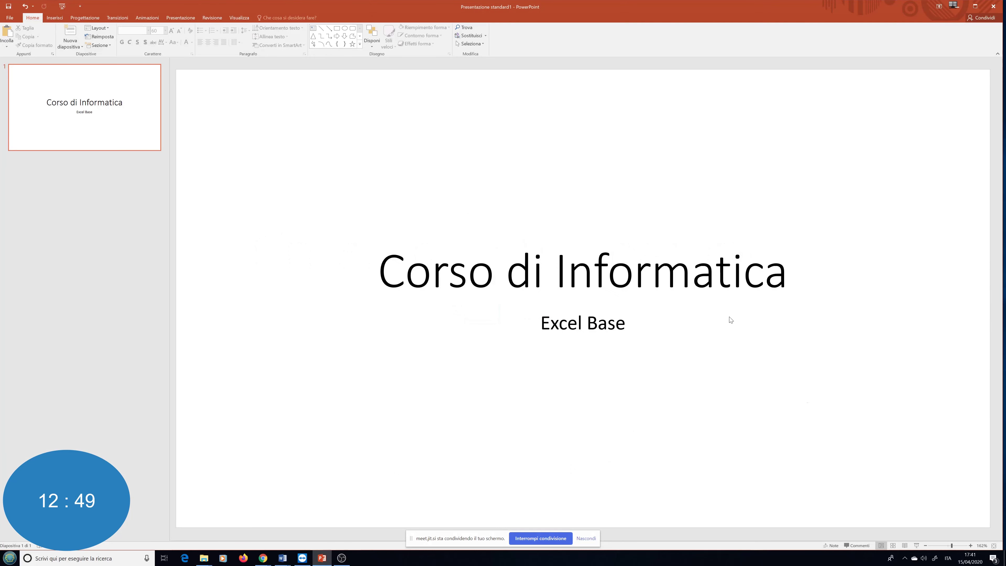
click(917, 546)
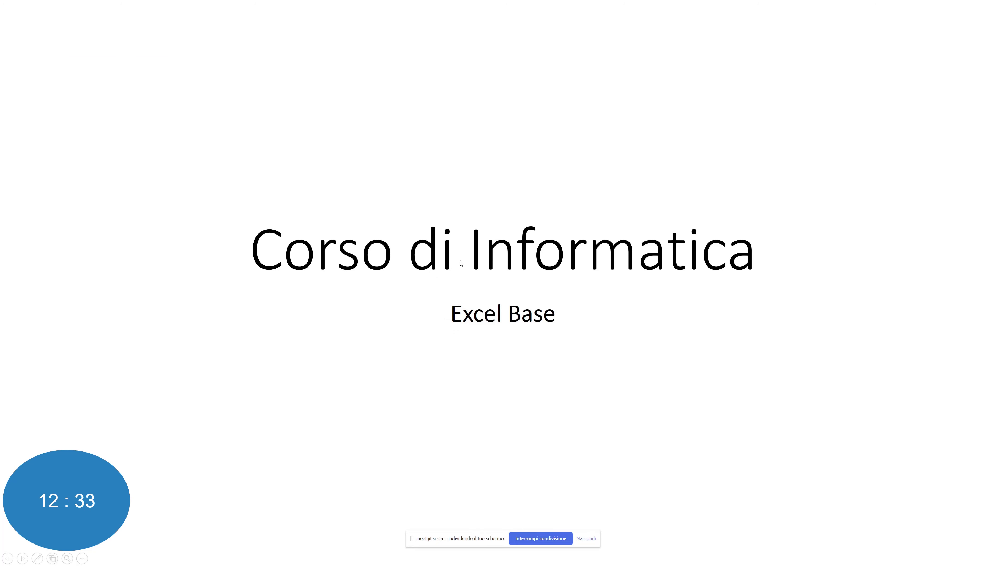
key(Escape)
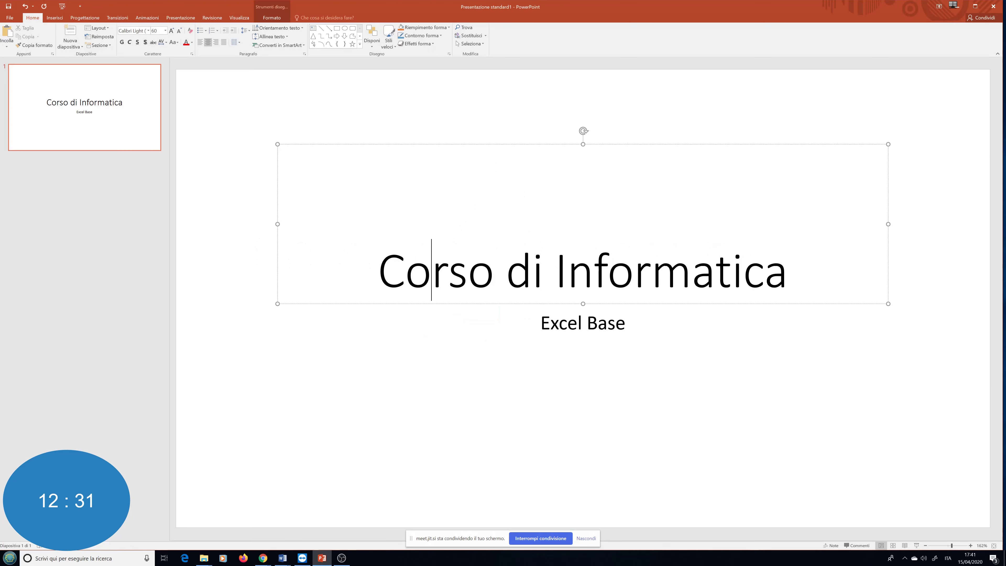
click(753, 356)
click(544, 274)
click(403, 111)
click(530, 270)
click(288, 114)
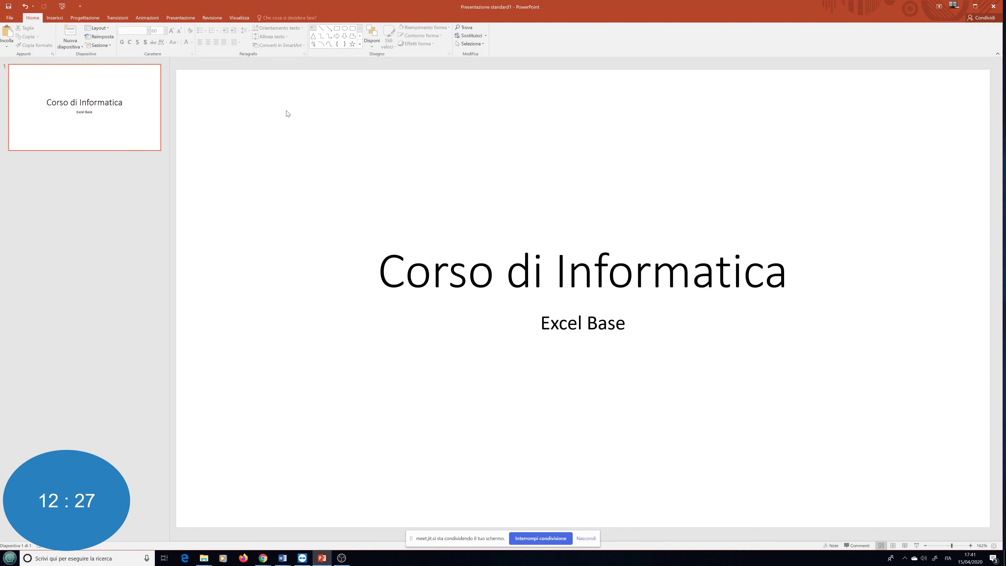
Add a title-layout slide 2 titled 'Programma corso'
click(81, 48)
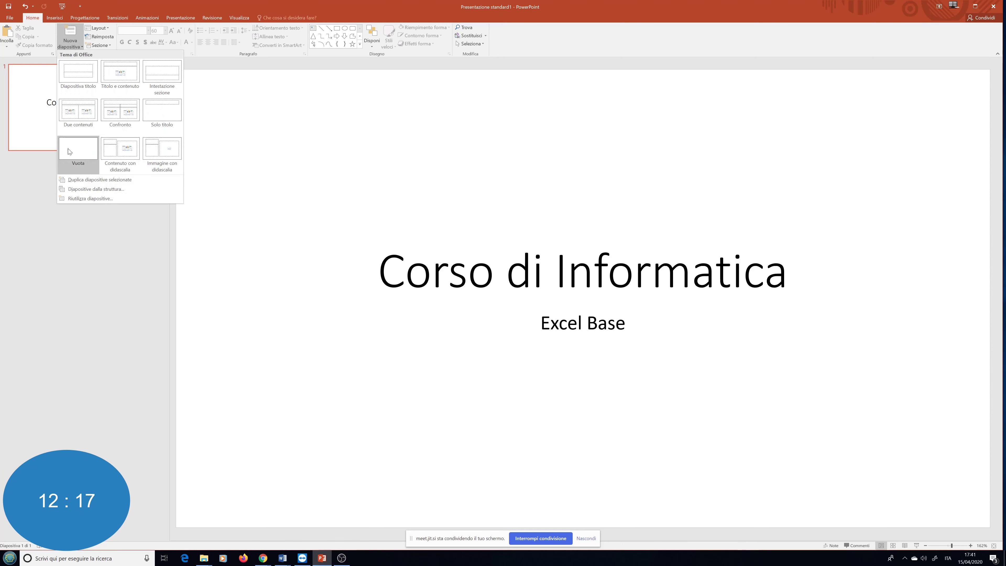
click(76, 73)
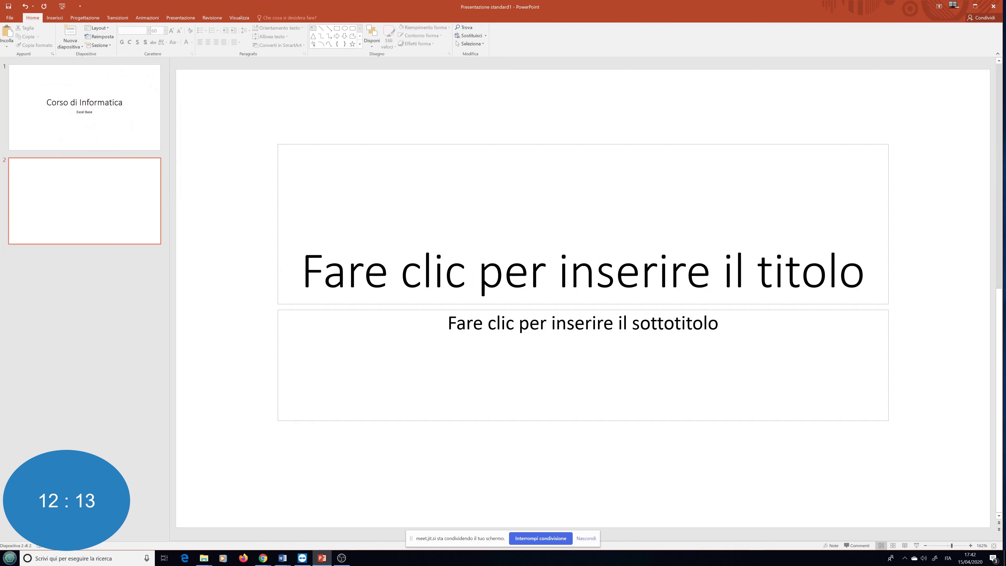
click(583, 271)
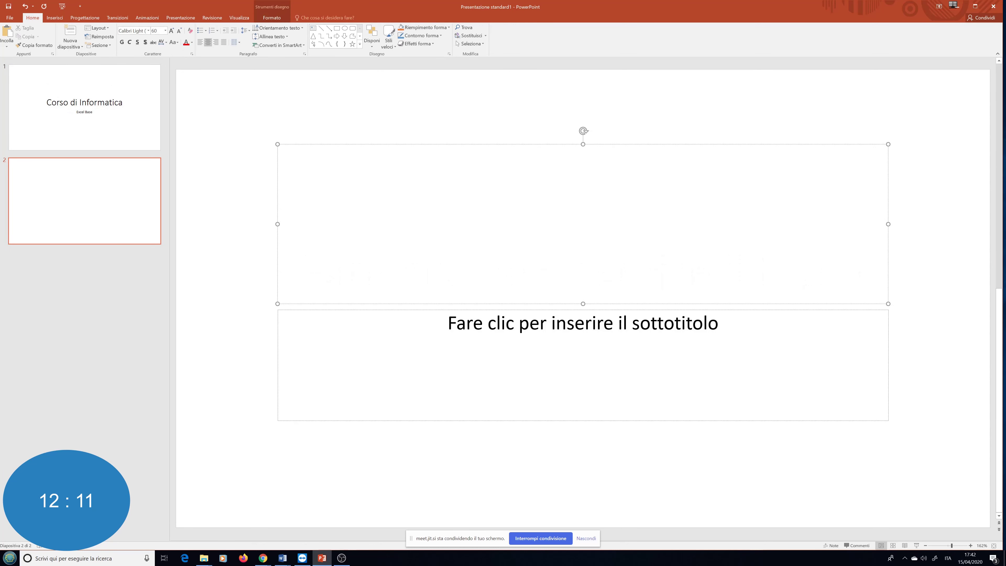
text(progr)
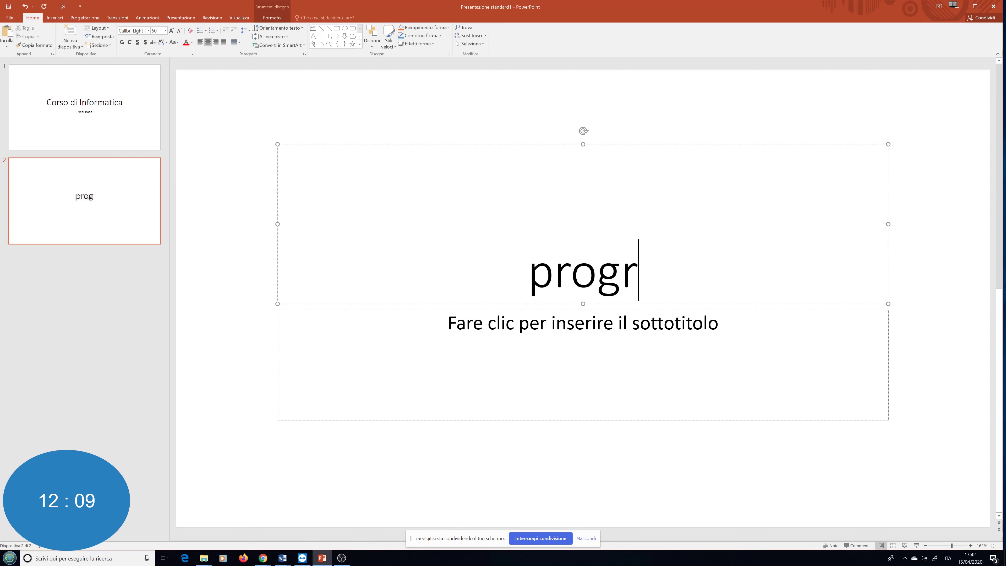
text(amma cor)
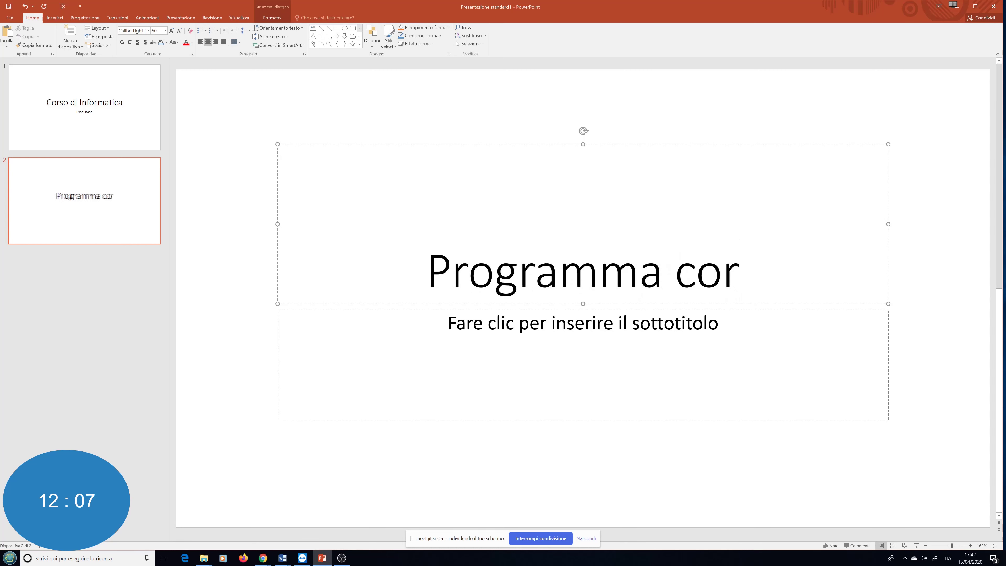
text(so)
key(ctrl+Return)
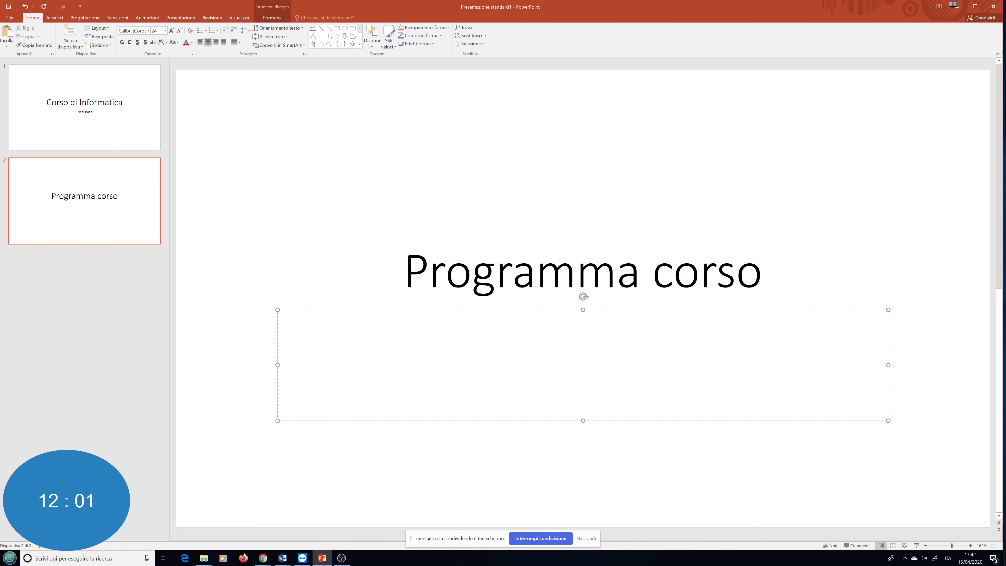
Type the subtitle 'Vedi il sito', fixing the typos, and deselect the box
text(Vedo)
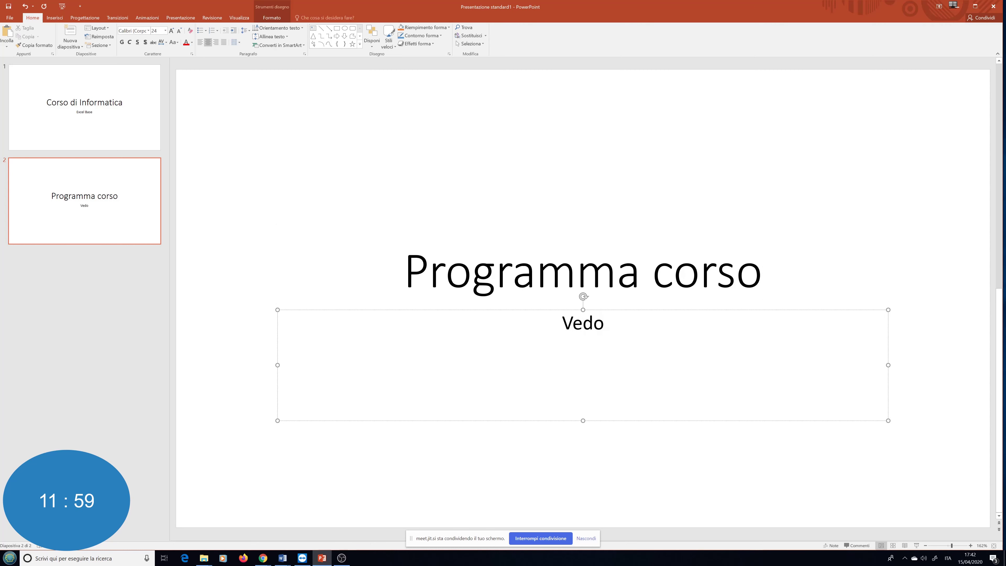
key(BackSpace)
text(il il)
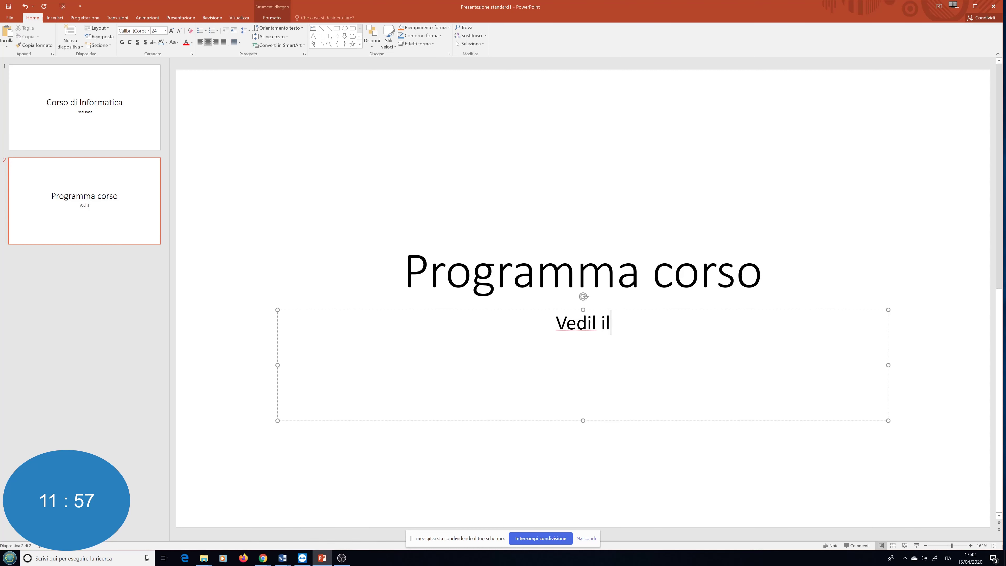
text( sito)
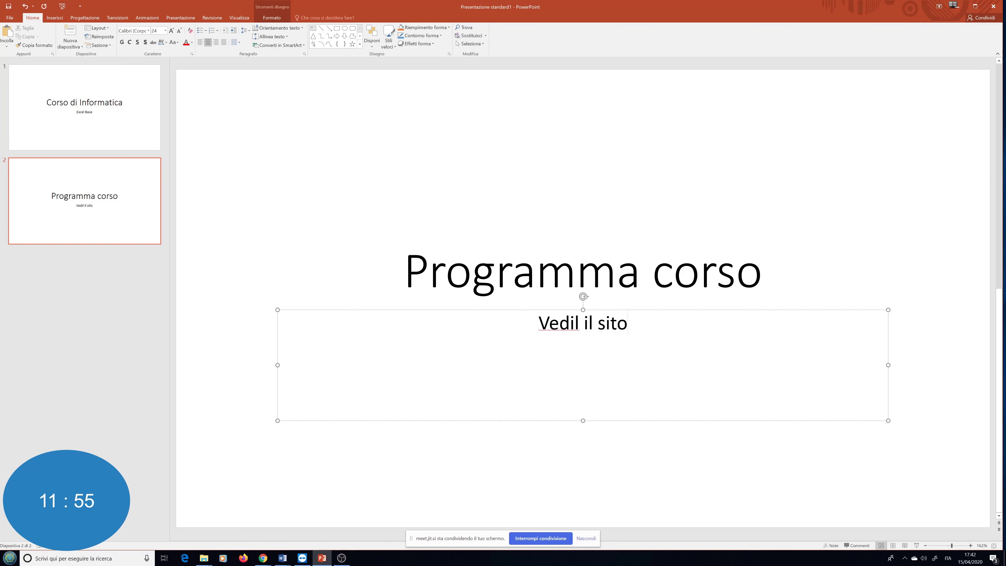
key(shift+Right)
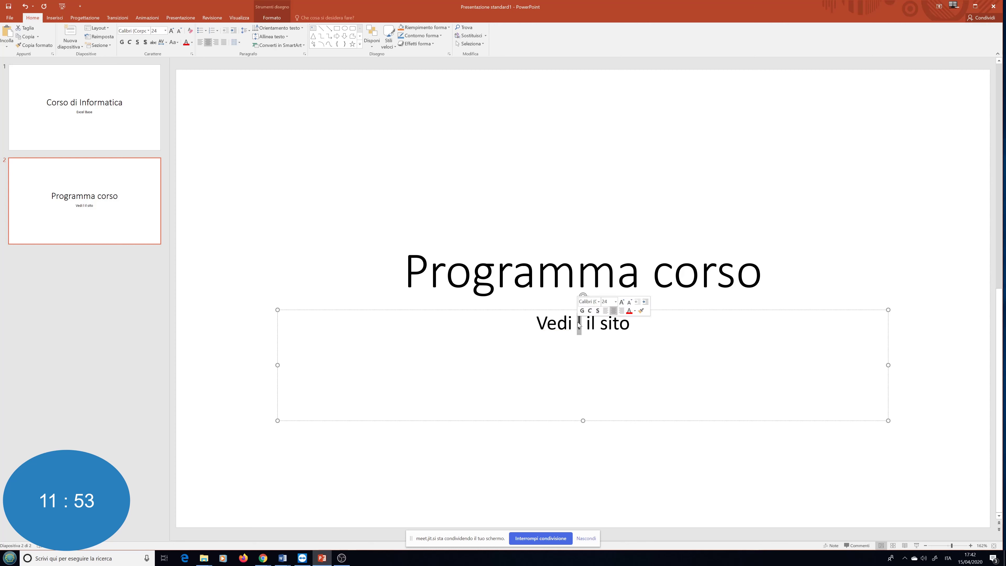
key(Delete)
click(576, 271)
click(625, 323)
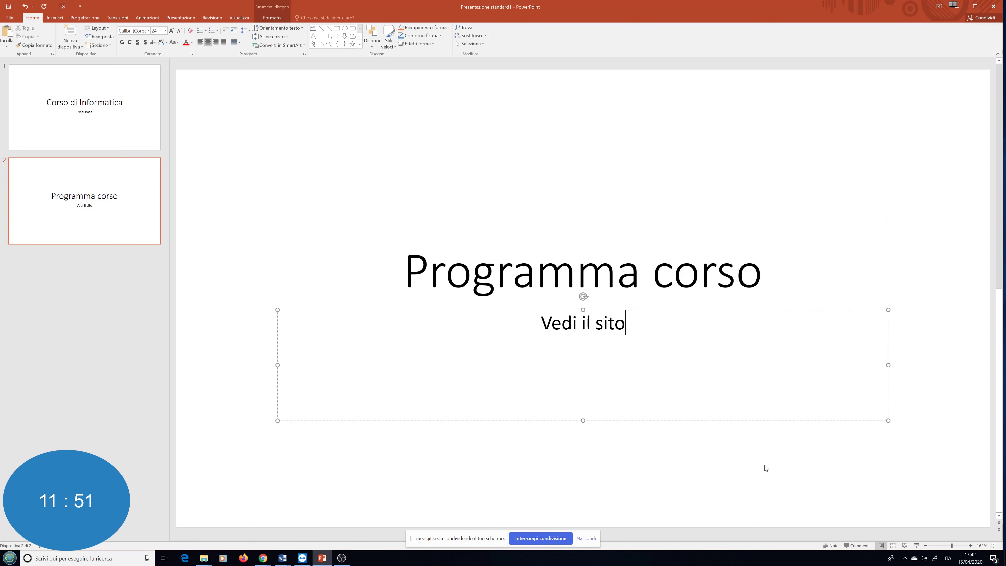
click(515, 113)
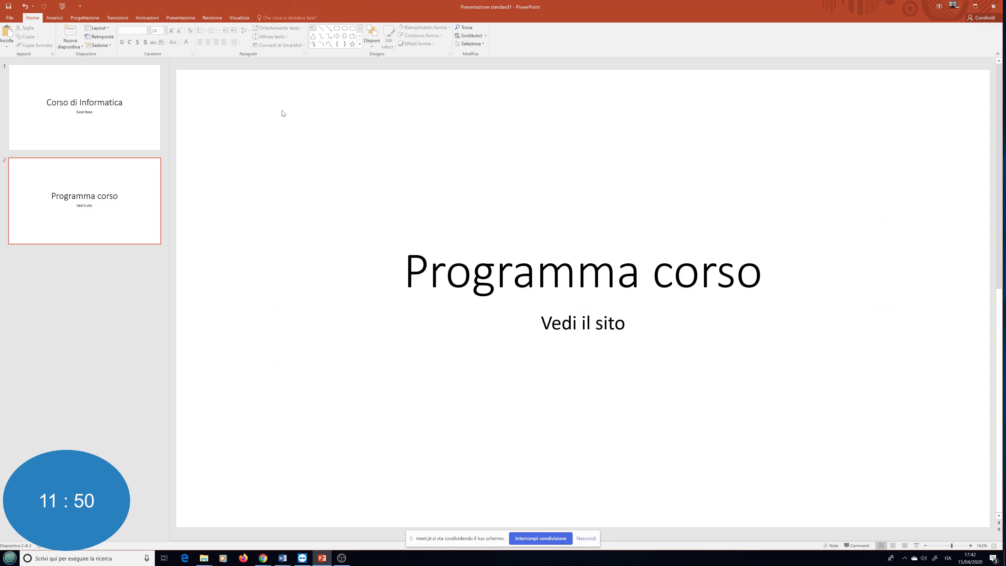
Play both slides as a slideshow from slide 1, then open File > Informazioni
click(144, 97)
click(147, 175)
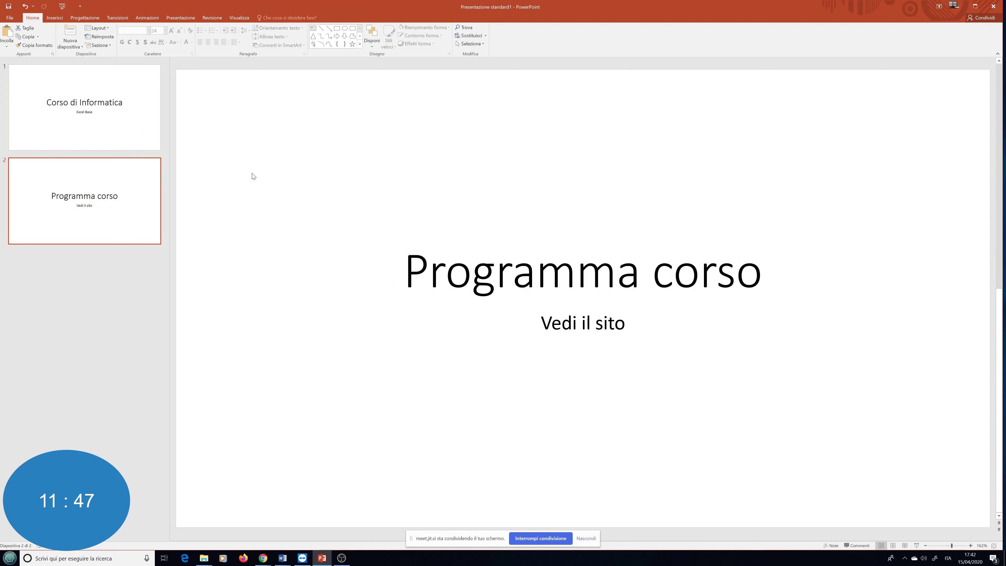
click(153, 97)
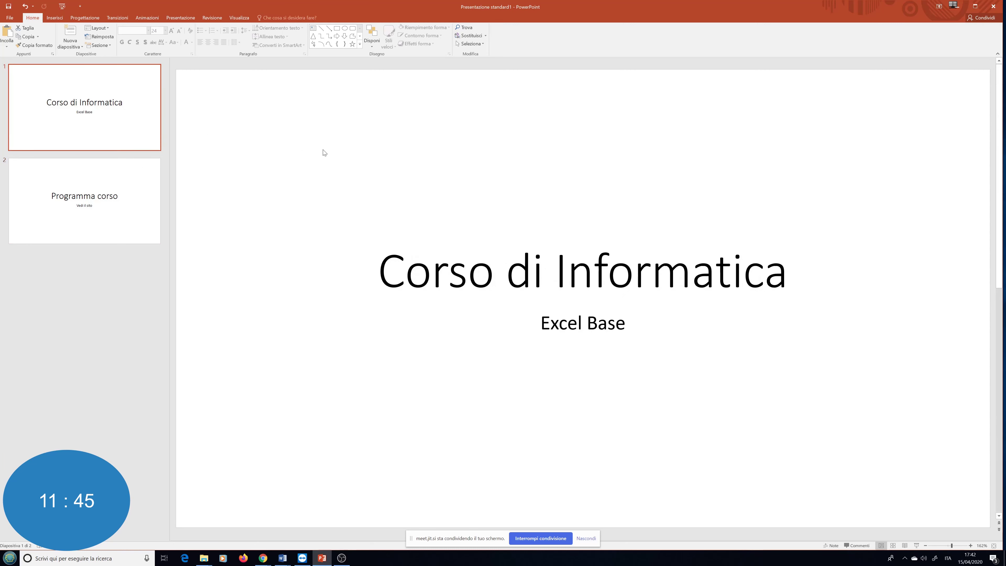
click(917, 546)
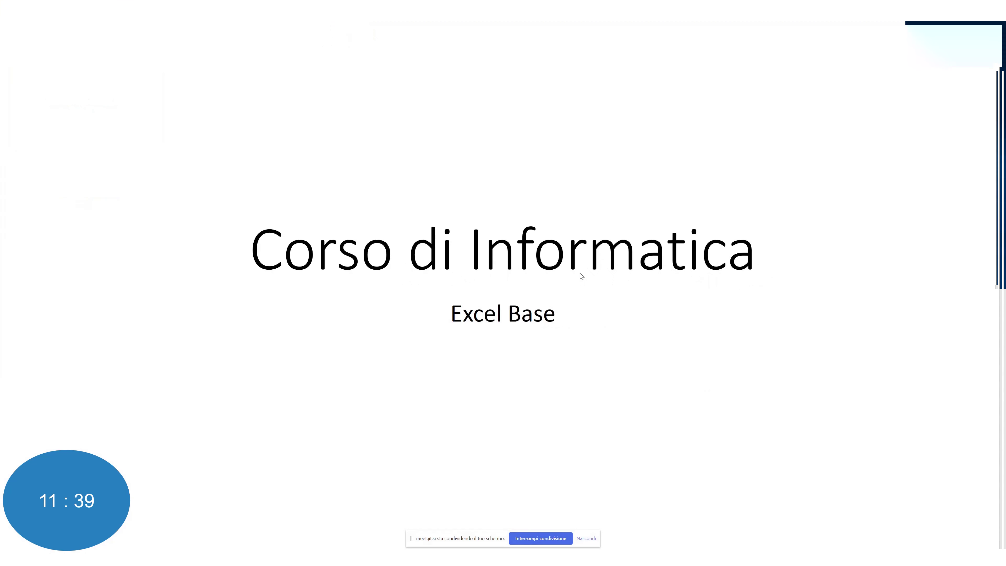
click(553, 154)
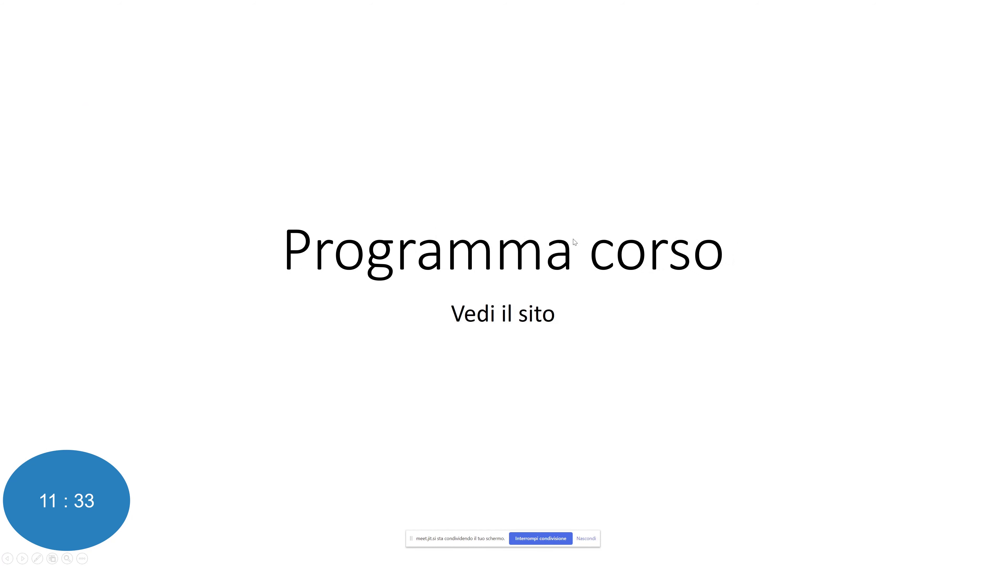
click(599, 329)
click(599, 327)
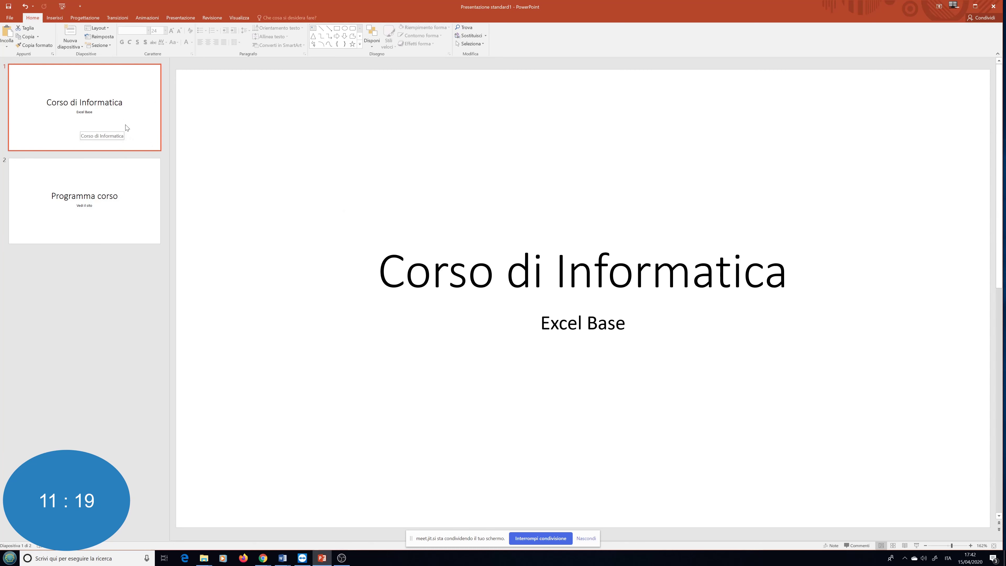
click(150, 216)
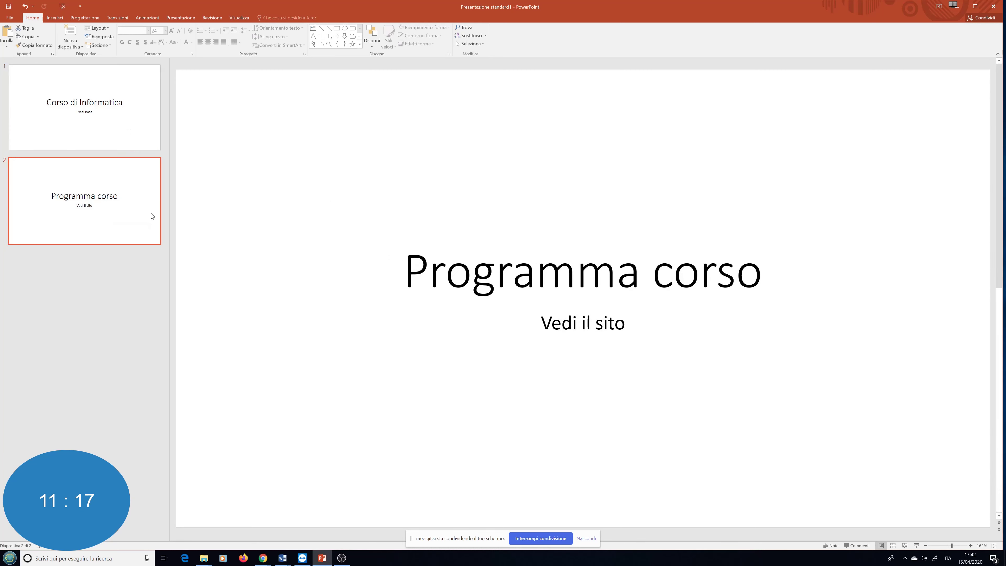
click(7, 17)
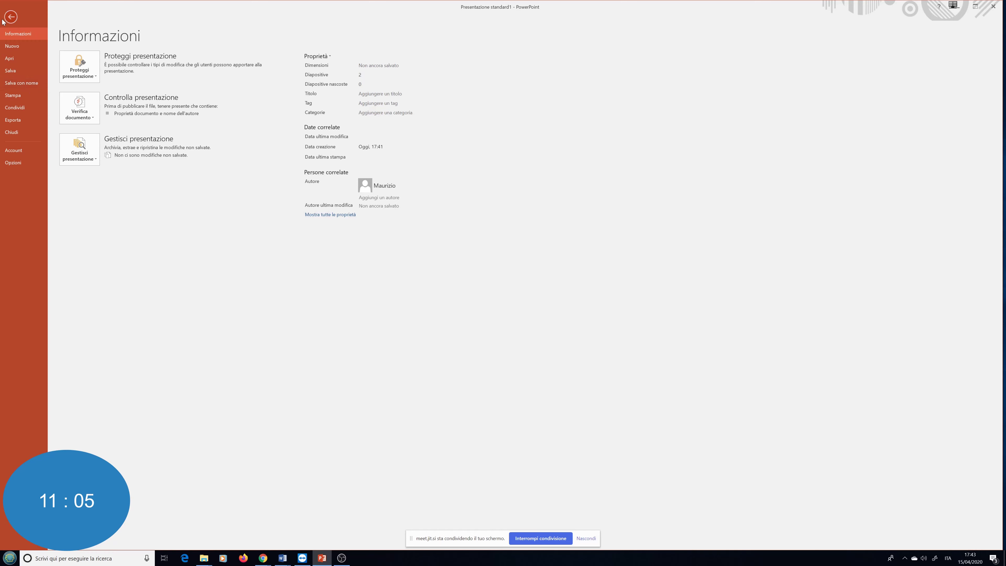
Leave the File backstage and browse slides 1 and 2, ending on slide 1
click(10, 17)
click(55, 91)
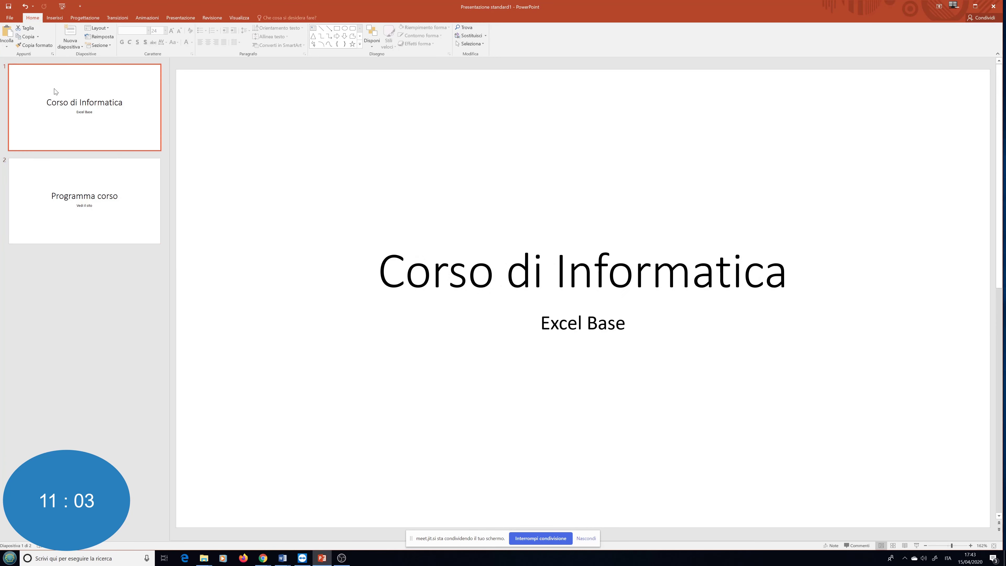
click(148, 185)
click(131, 84)
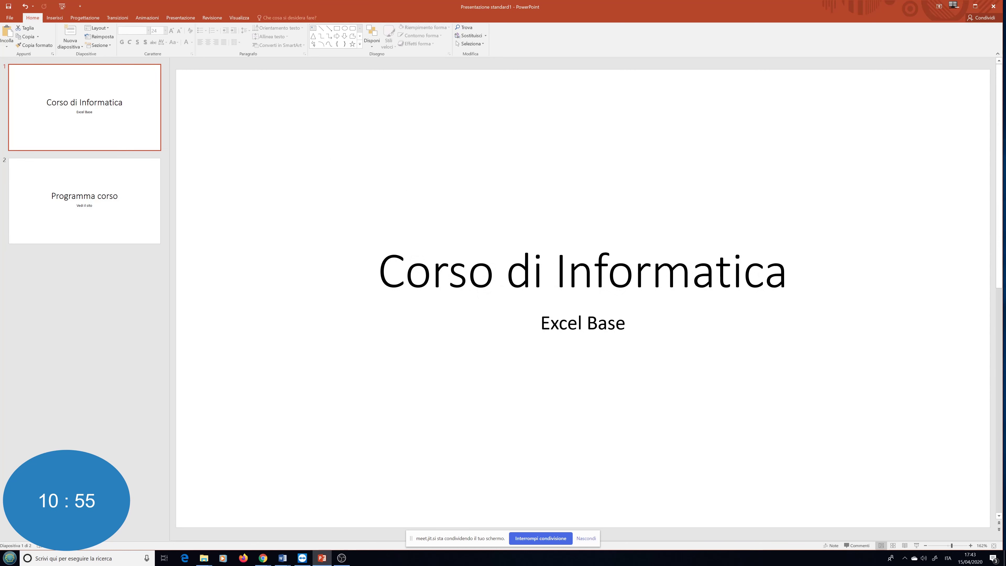
Change the slide 1 title from 'Corso di Informatica' to 'Corso di Cucina'
click(594, 269)
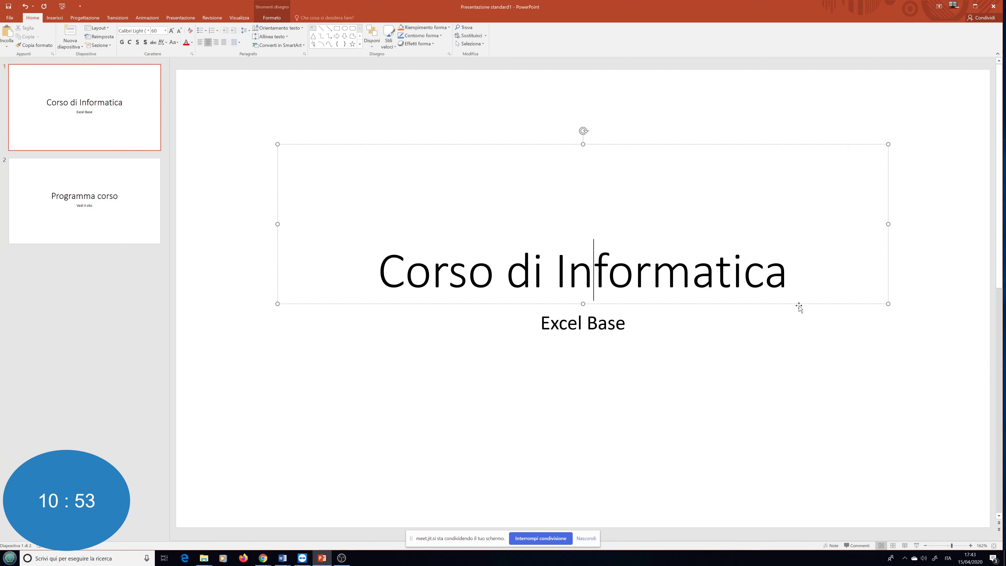
key(End)
key(BackSpace)
key(BackSpace)
key(BackSpace)
key(BackSpace)
key(BackSpace)
key(BackSpace)
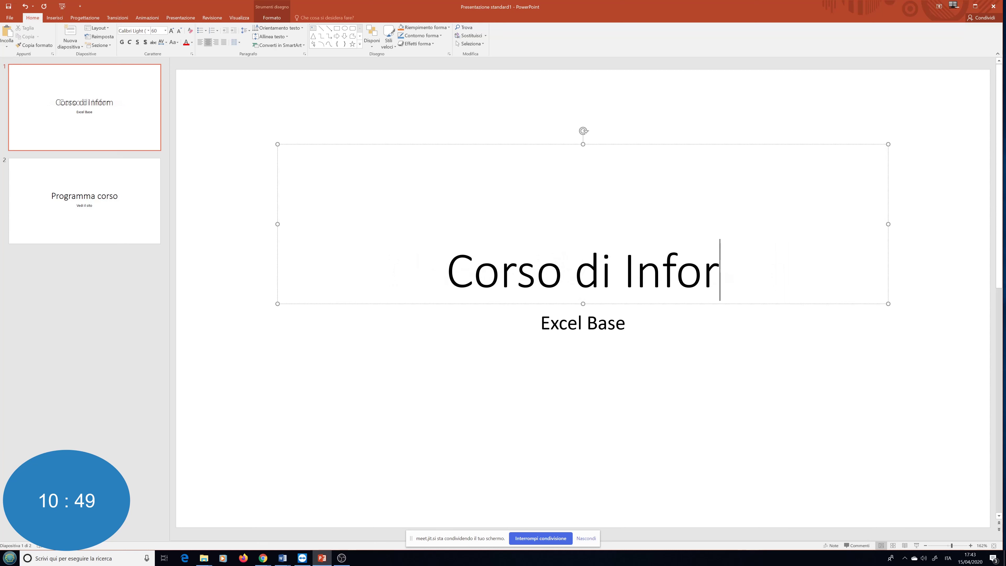
key(BackSpace)
key(BackSpace)
key(BackSpace)
key(BackSpace)
key(BackSpace)
key(BackSpace)
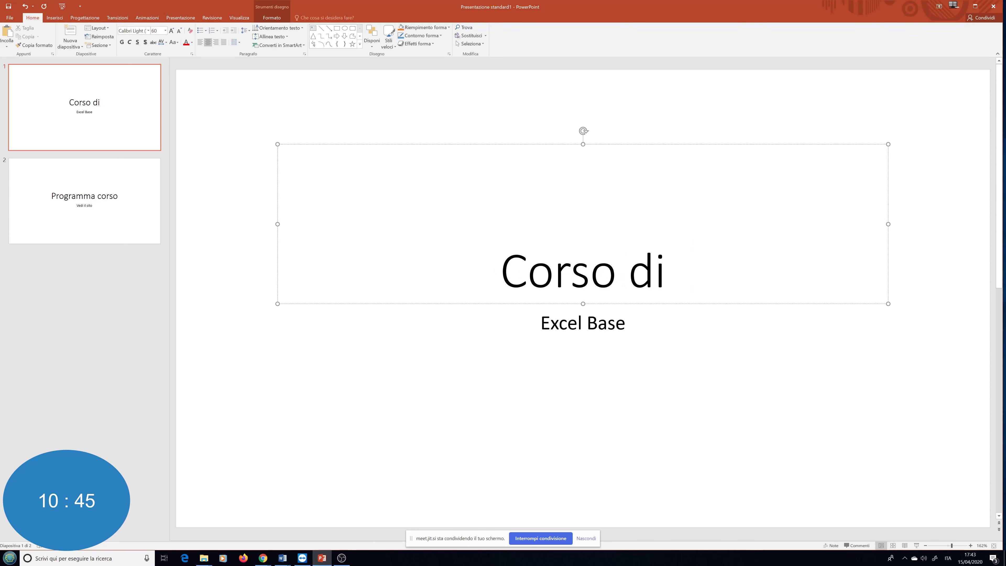
text( C)
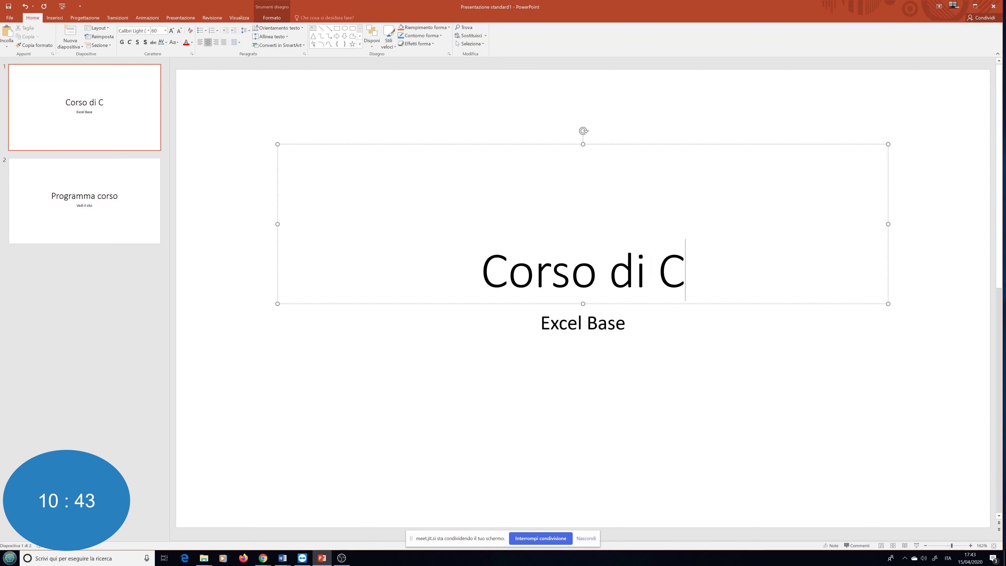
text(ucina)
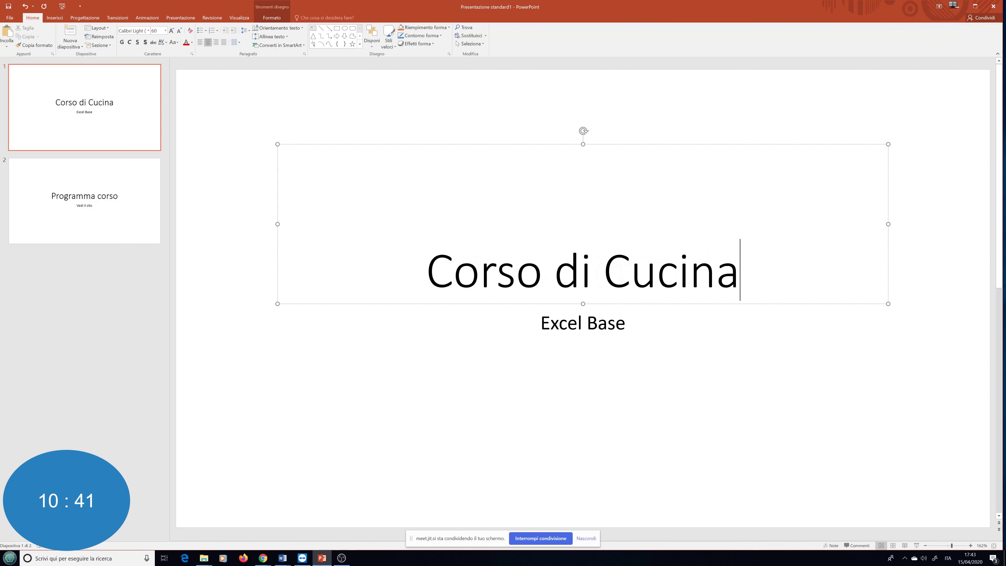
click(896, 382)
Replace the 'Excel Base' subtitle with 'Piatti unici'
click(606, 309)
click(626, 323)
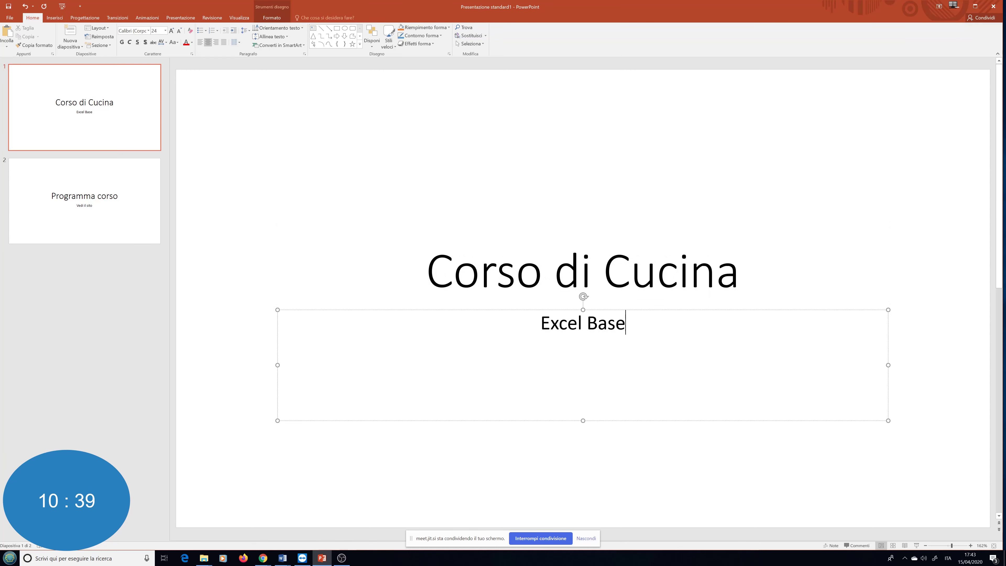
triple_click(627, 322)
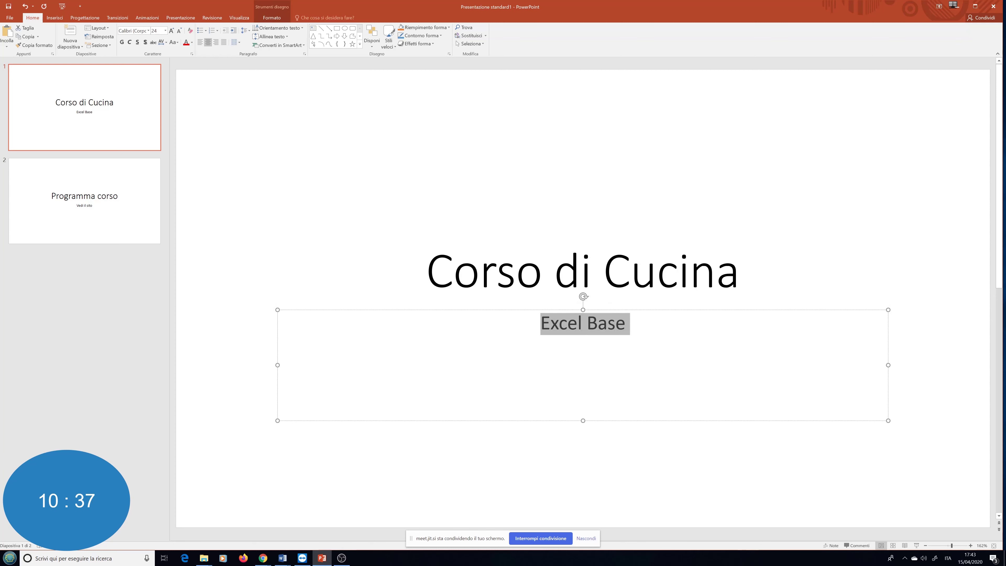
text(piatti un)
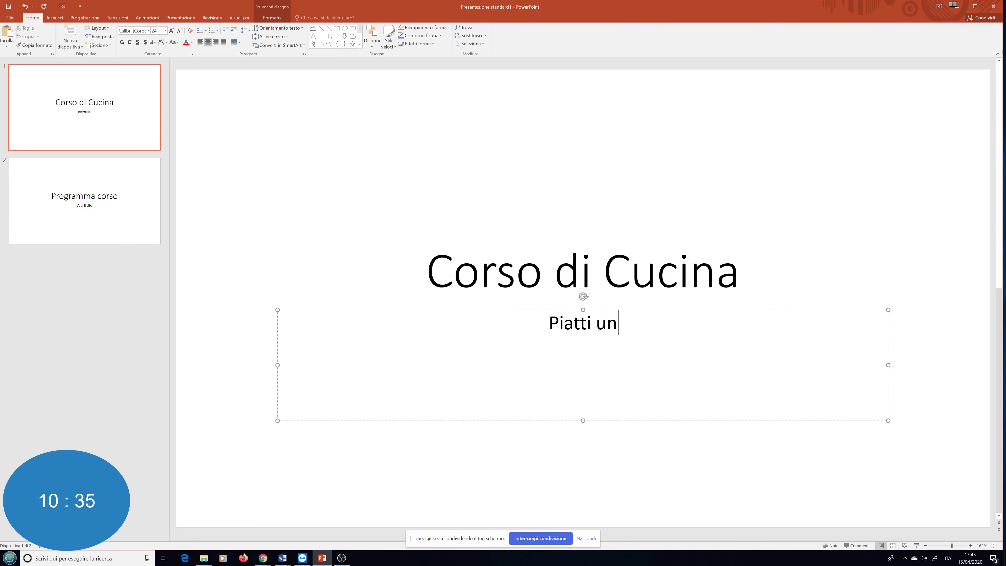
text(ici)
click(821, 224)
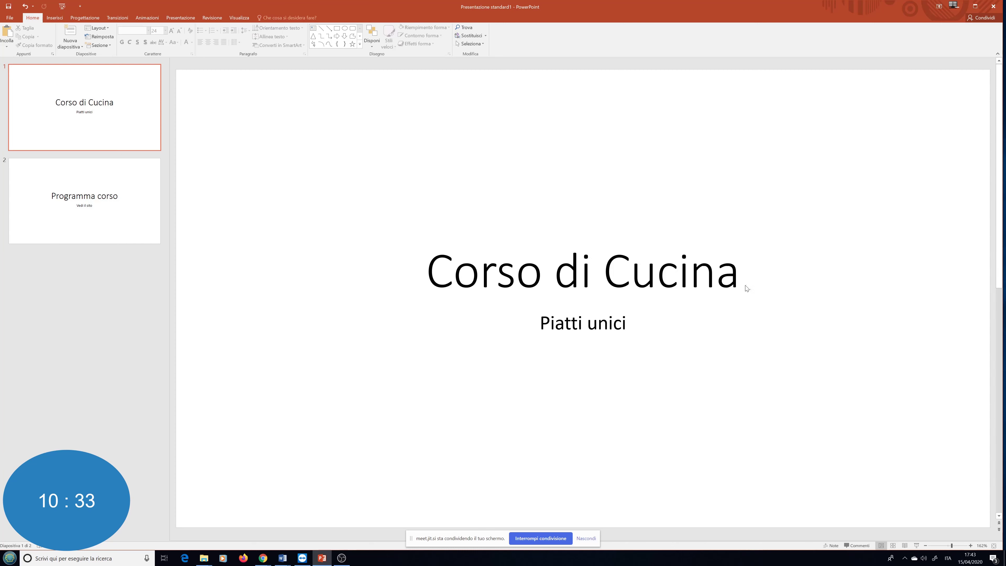
Make the 'Corso di Cucina' title bold, italic, underlined and shadowed
drag(738, 273, 459, 276)
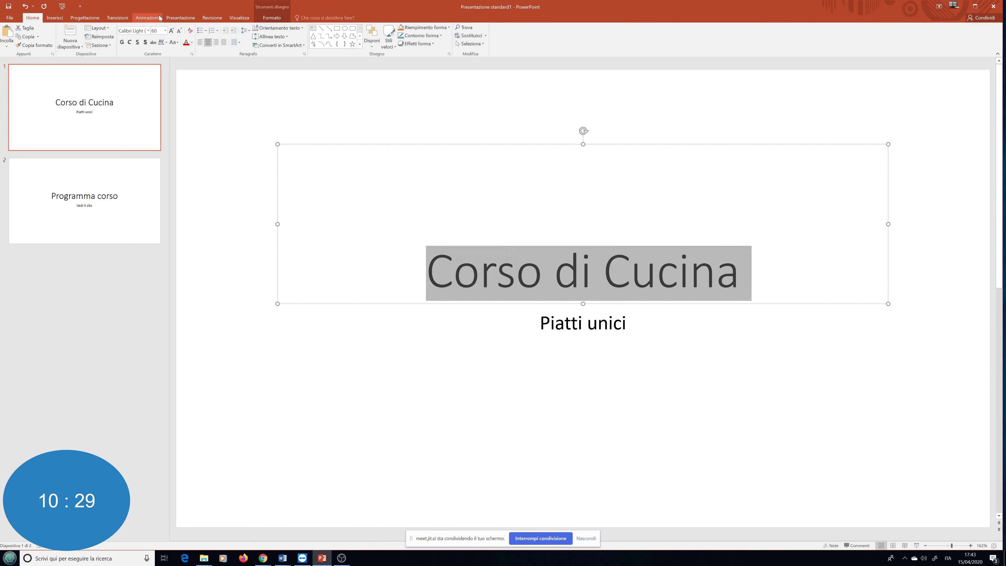
click(121, 42)
click(555, 274)
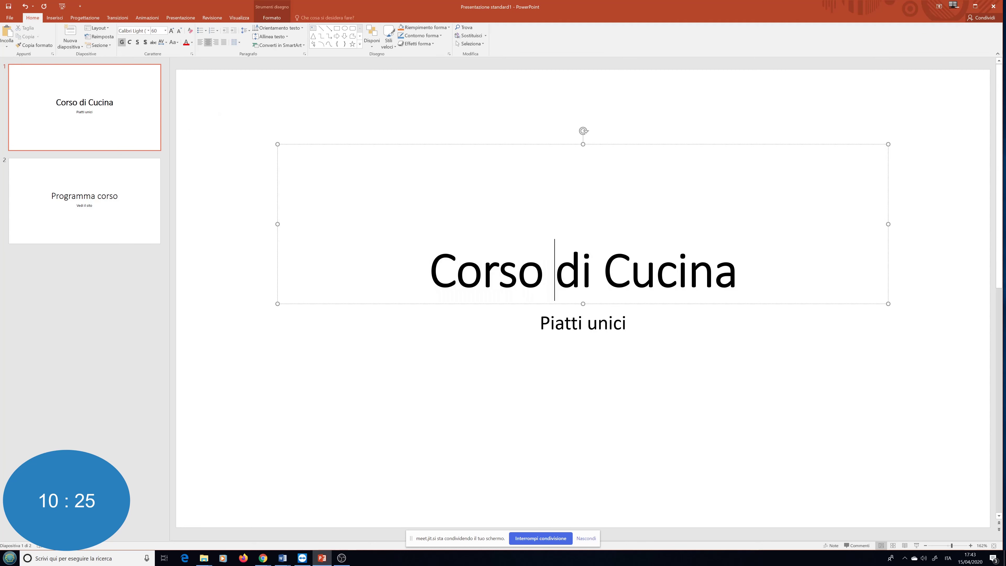
drag(555, 274, 430, 257)
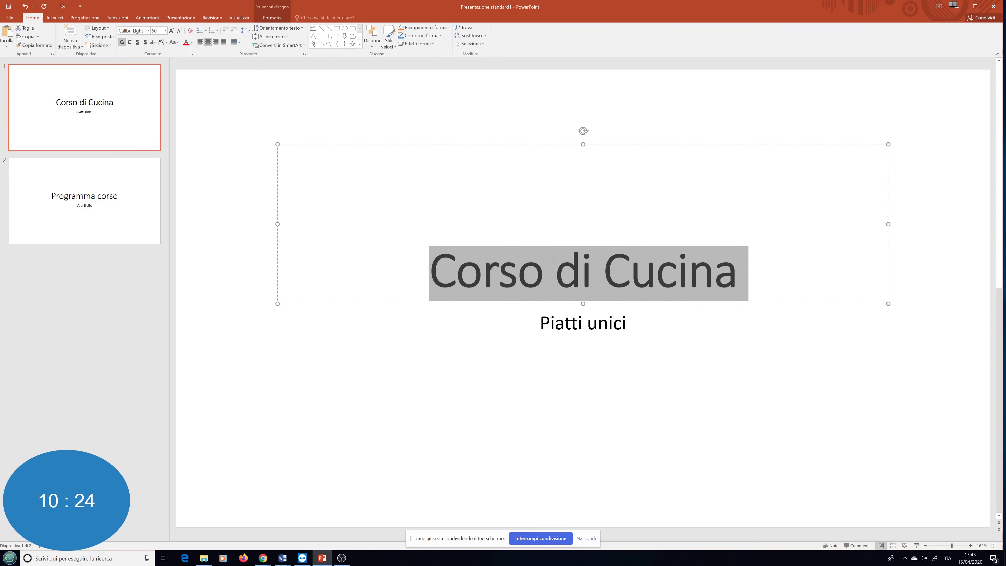
click(130, 43)
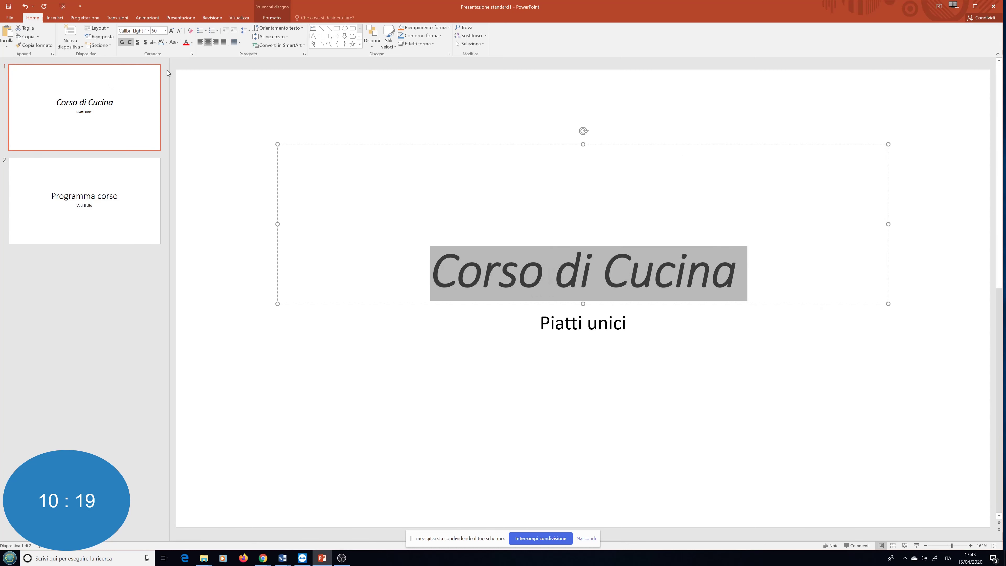
click(137, 43)
click(557, 112)
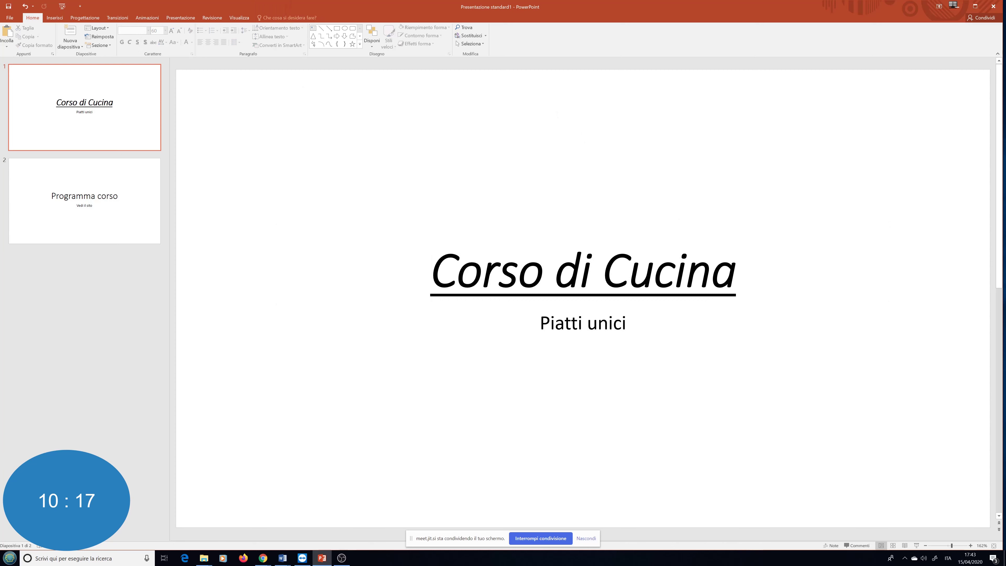
click(737, 273)
triple_click(736, 270)
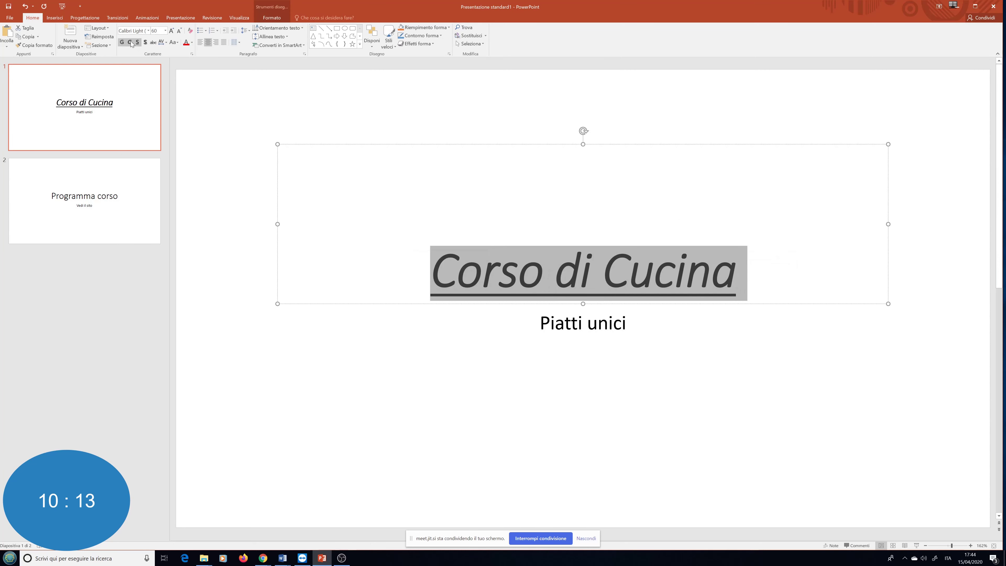
click(146, 42)
Try different title font sizes with the grow and shrink font buttons
click(626, 323)
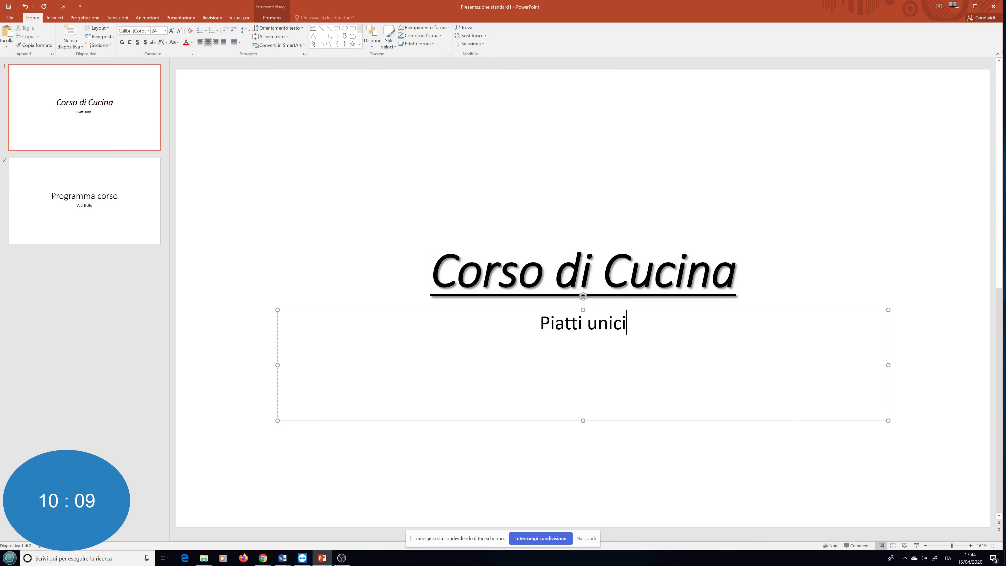
drag(736, 274, 432, 273)
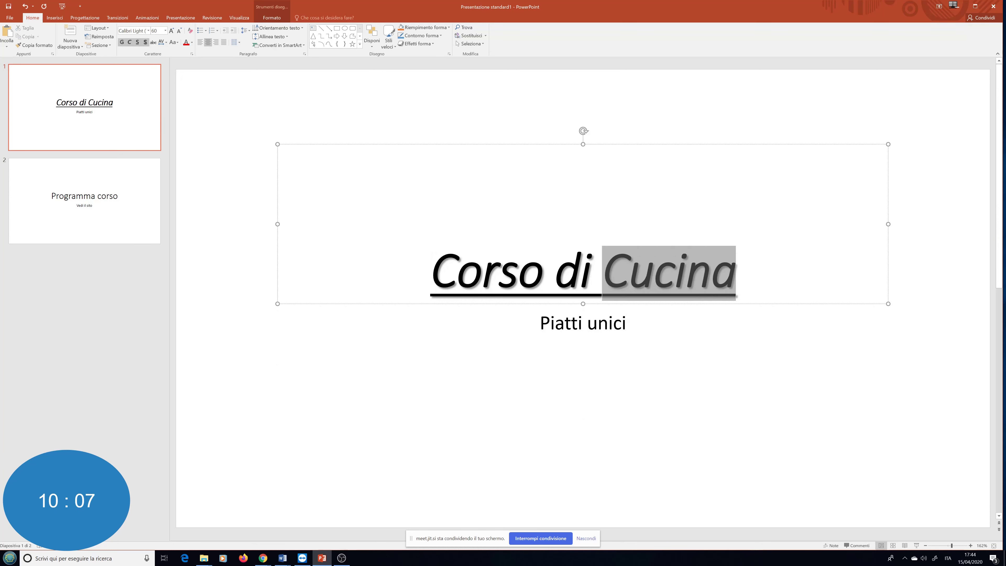
click(171, 31)
click(172, 31)
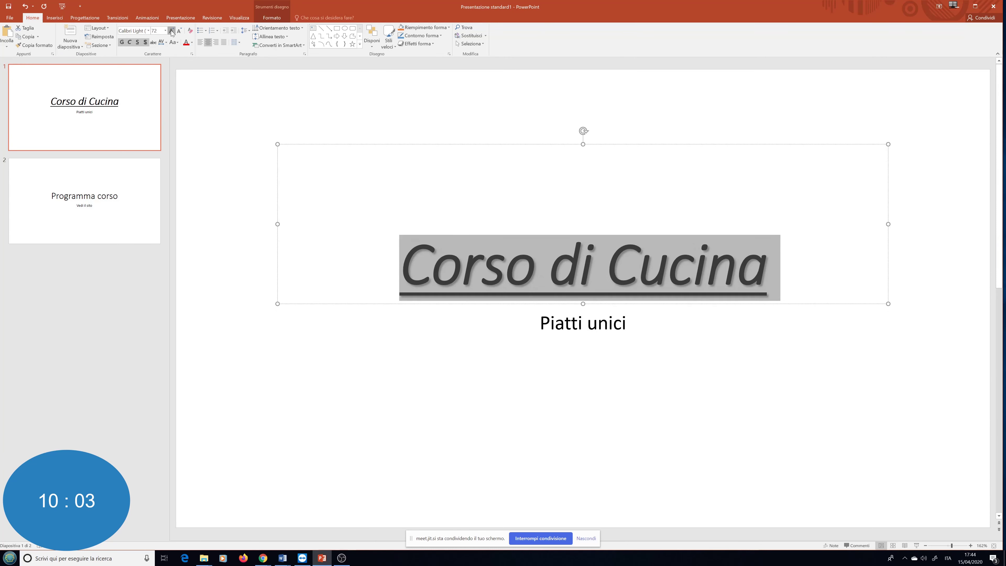
click(172, 31)
click(171, 31)
click(172, 31)
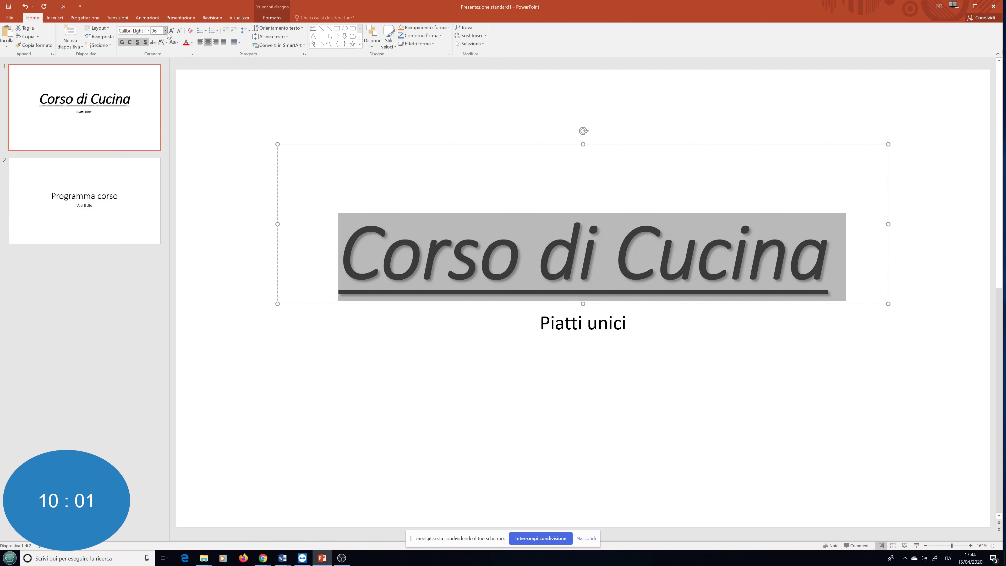
click(165, 31)
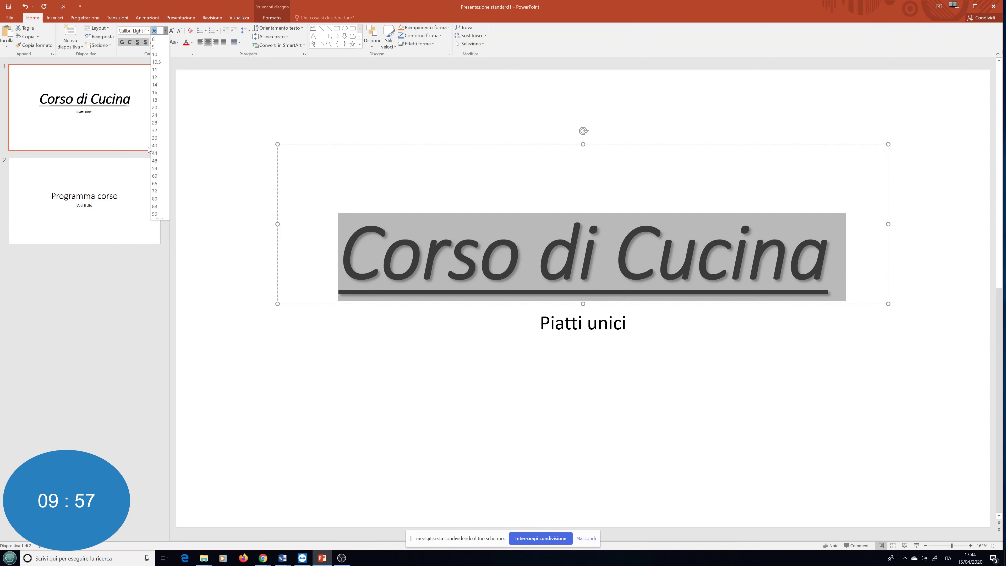
click(173, 15)
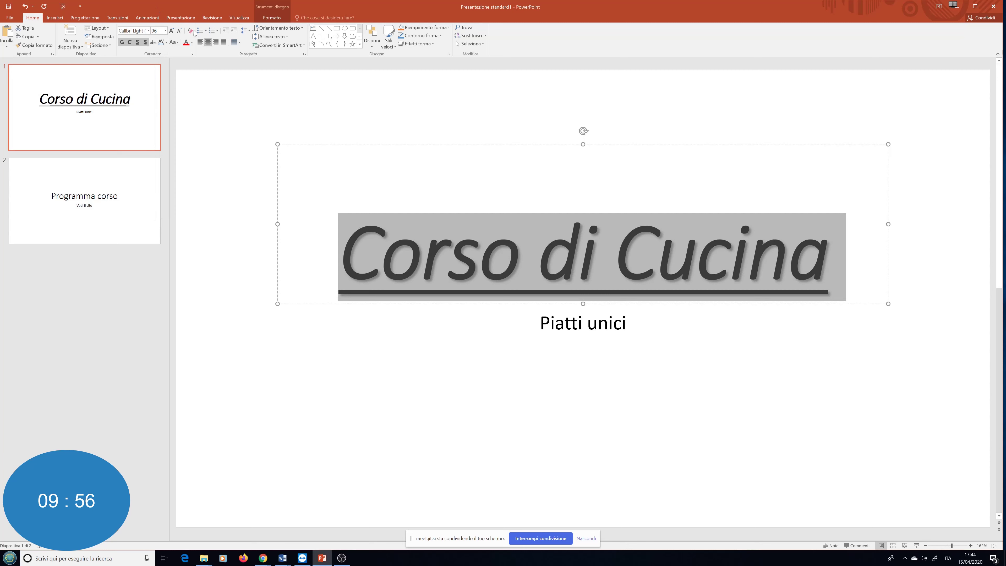
click(180, 30)
click(180, 31)
click(180, 30)
click(179, 31)
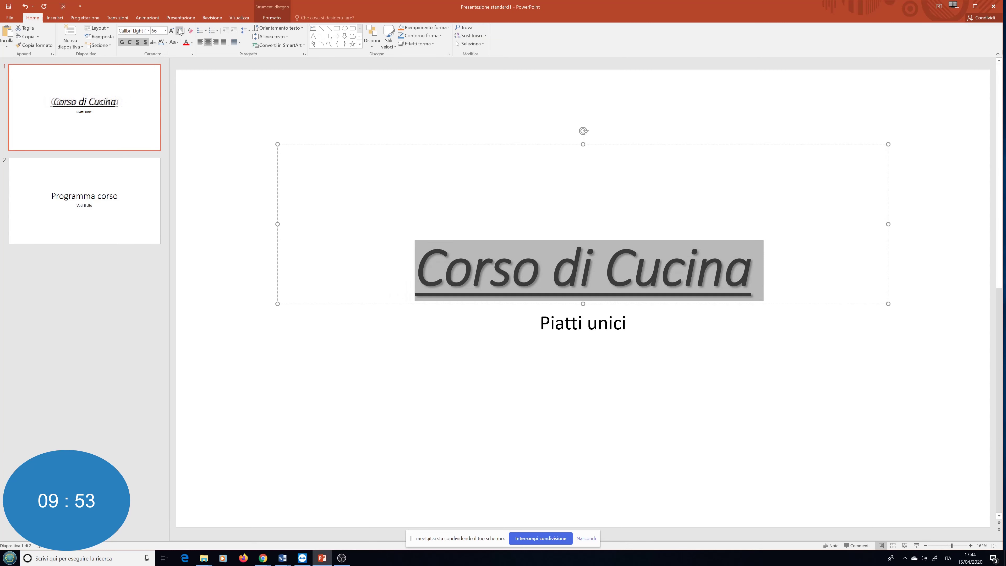
click(180, 30)
click(180, 31)
click(172, 31)
click(172, 31)
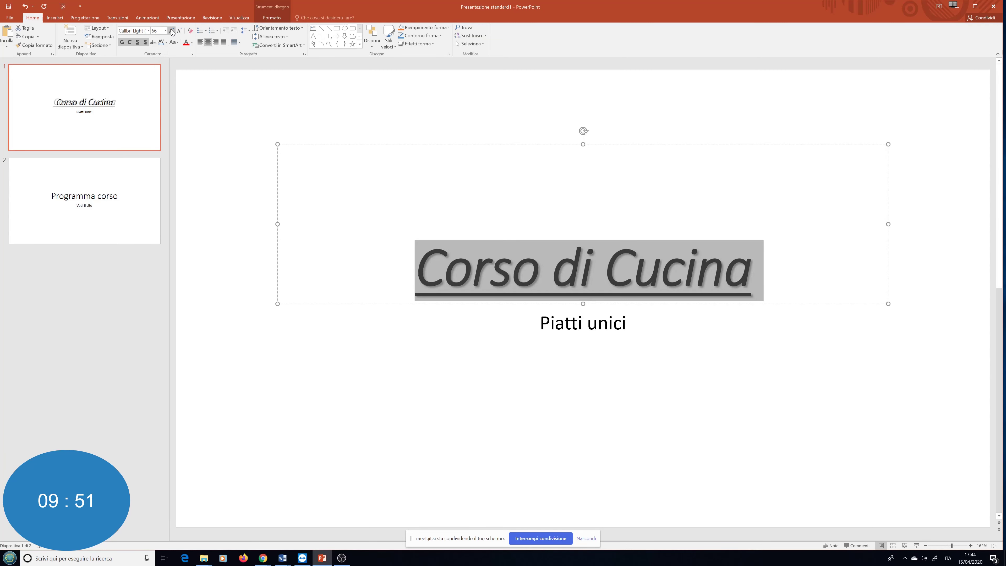
click(172, 31)
click(171, 31)
click(172, 31)
click(180, 31)
click(179, 31)
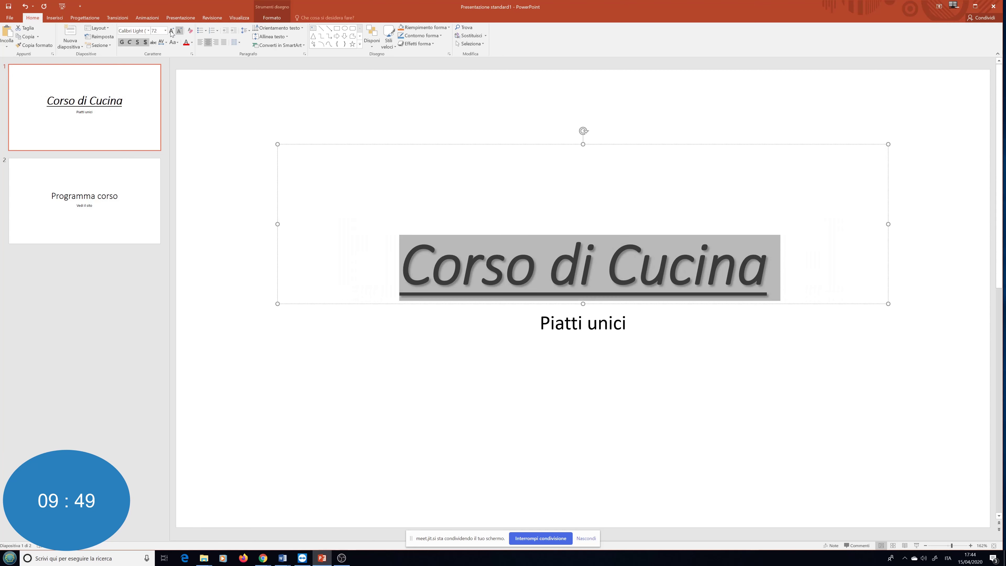
Enter a 50 pt title size, then enlarge the title to 96 pt
click(156, 30)
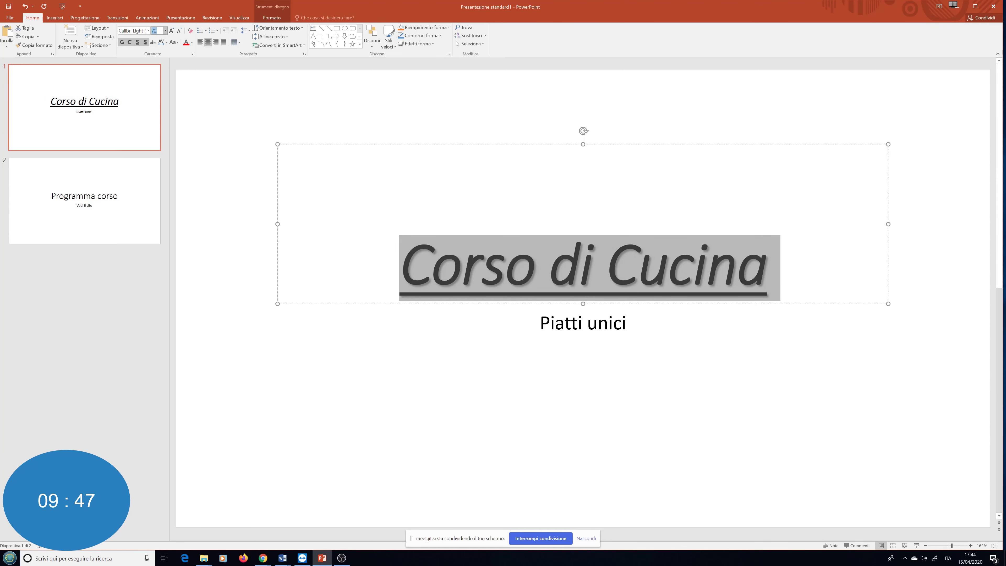
text(50)
key(Return)
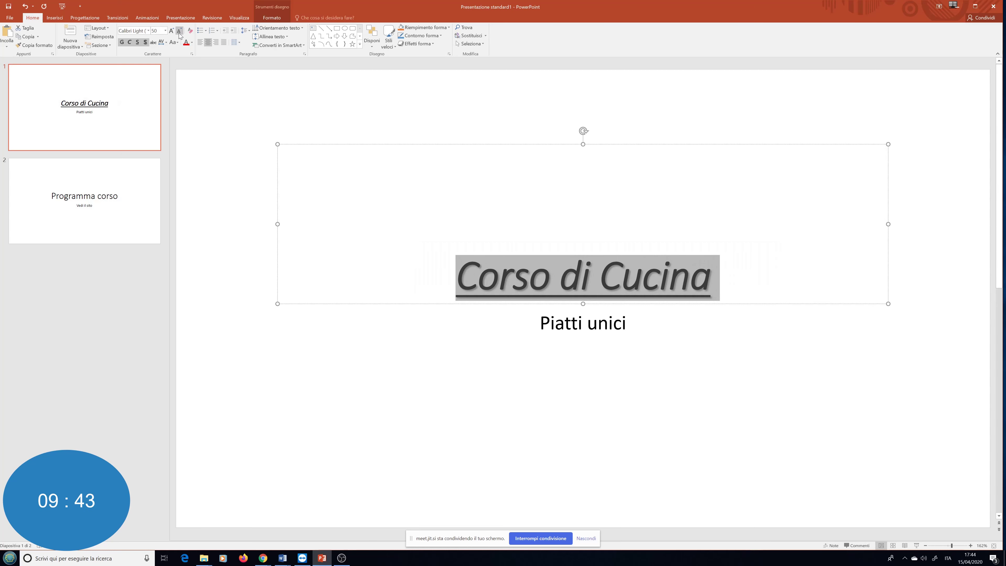
click(171, 31)
click(171, 31)
click(171, 31)
click(171, 31)
click(171, 30)
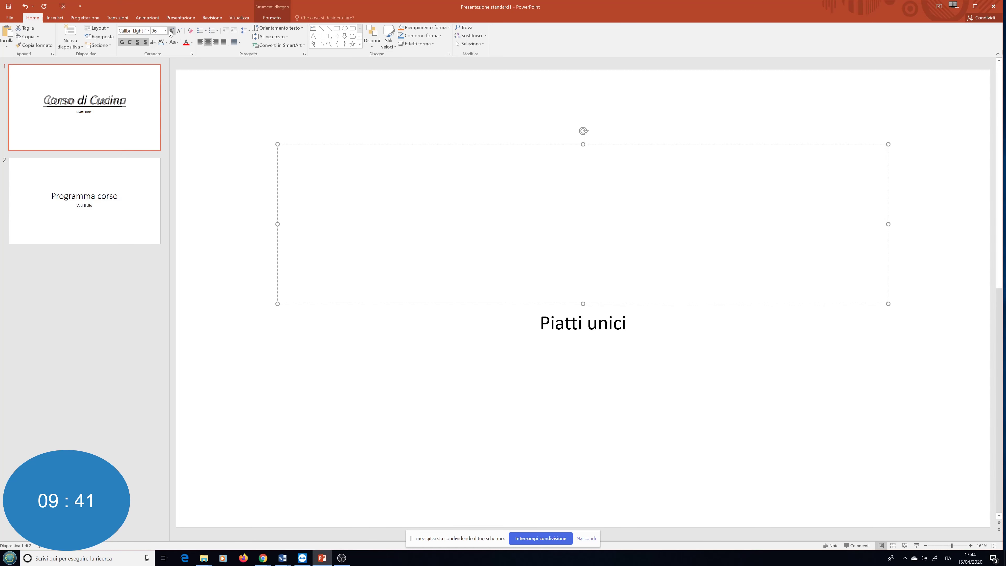
click(170, 30)
click(171, 31)
Select 'Piatti unici' and grow it seven font-size steps to 88 pt
click(228, 65)
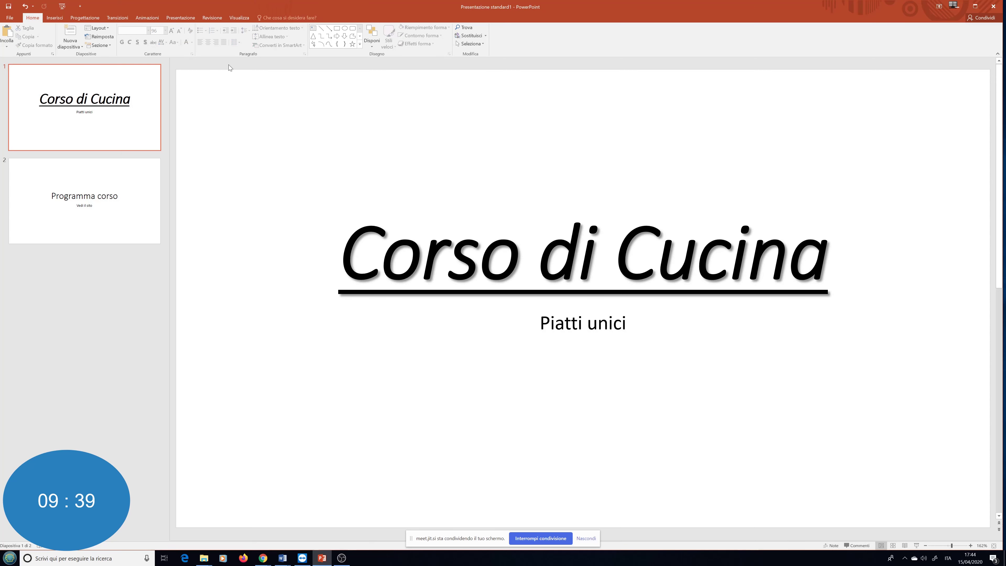
click(534, 250)
click(630, 323)
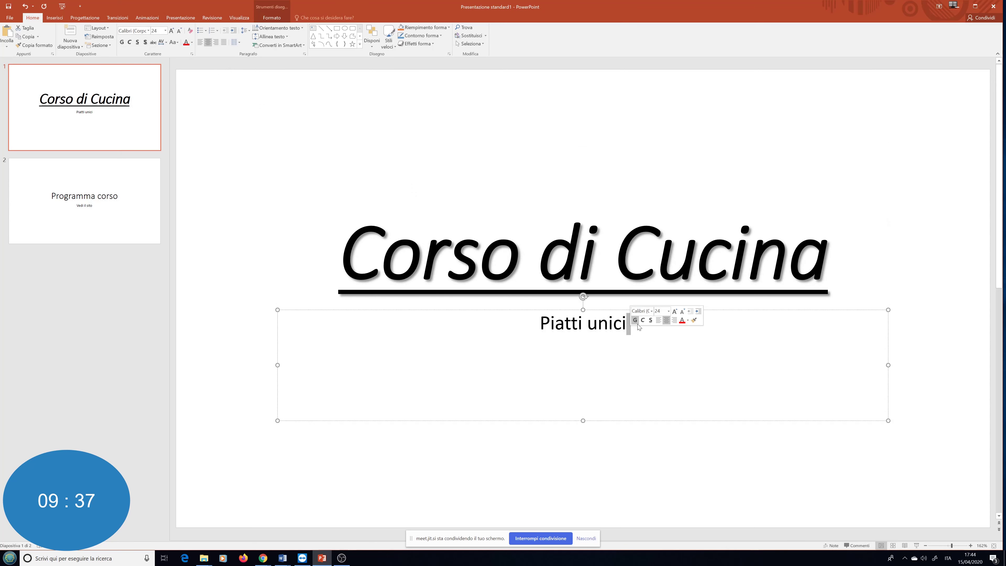
key(ctrl+shift+Left)
key(ctrl+shift+Left)
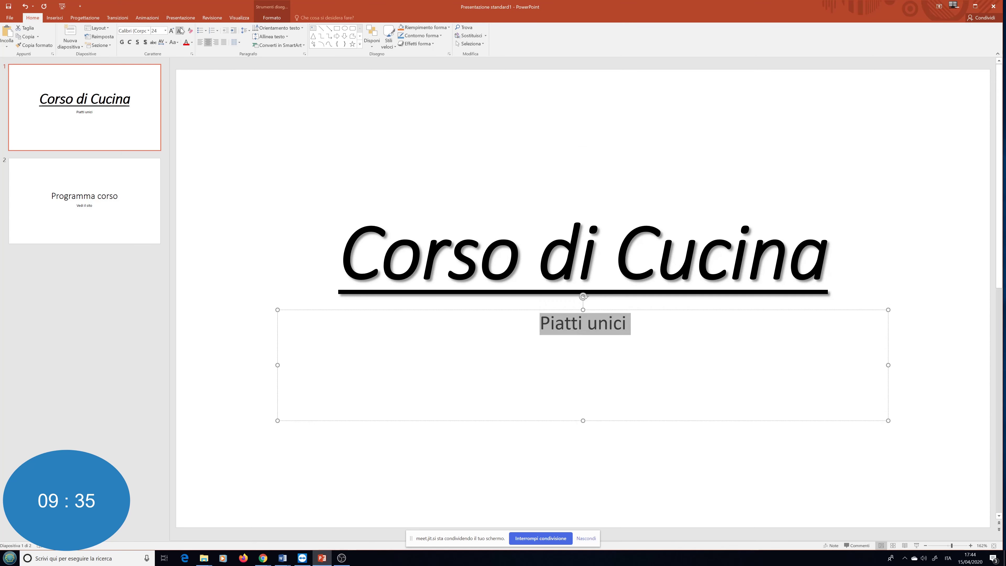
click(171, 31)
click(171, 30)
click(171, 30)
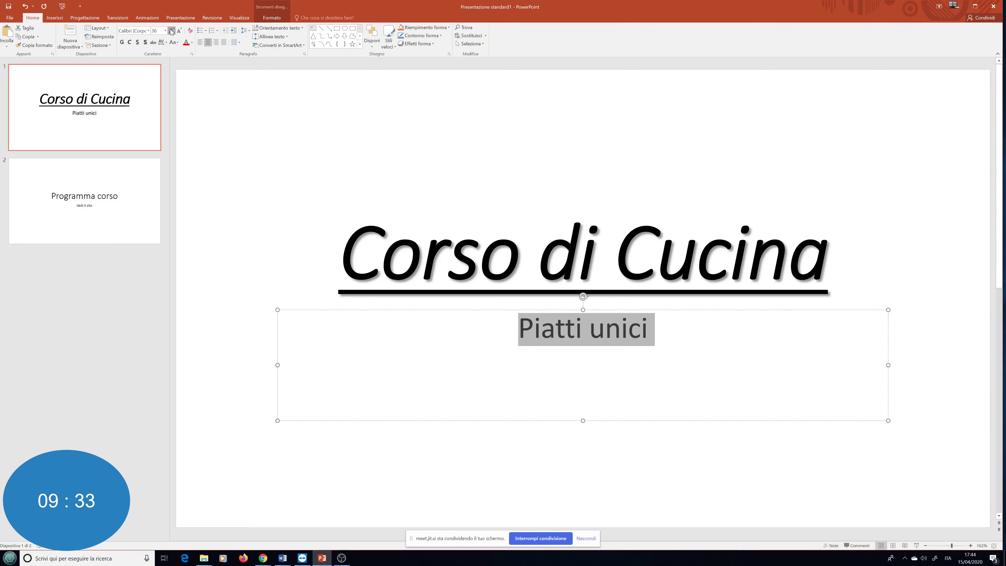
click(171, 30)
click(171, 30)
click(171, 31)
click(171, 30)
click(172, 31)
click(172, 31)
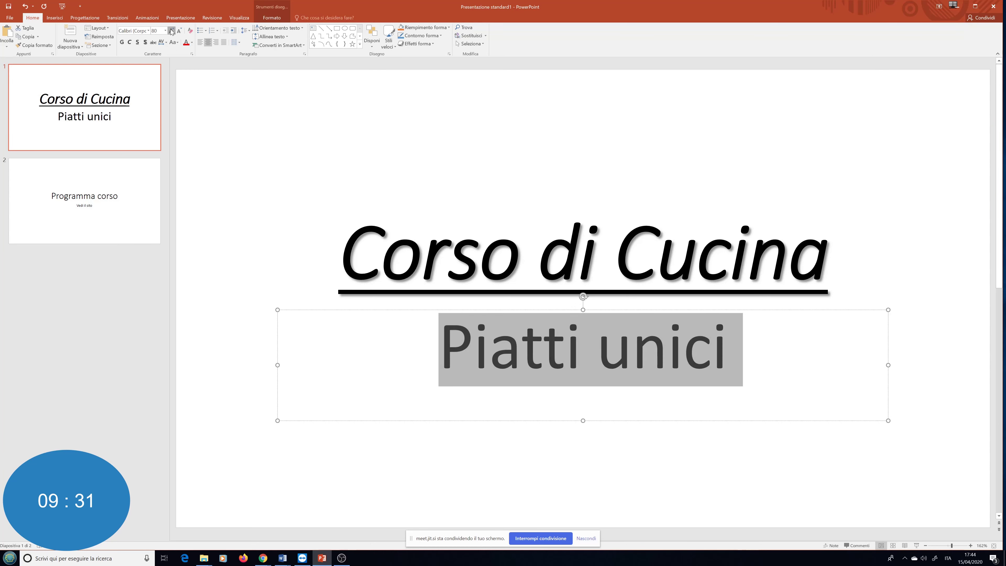
click(171, 31)
click(268, 126)
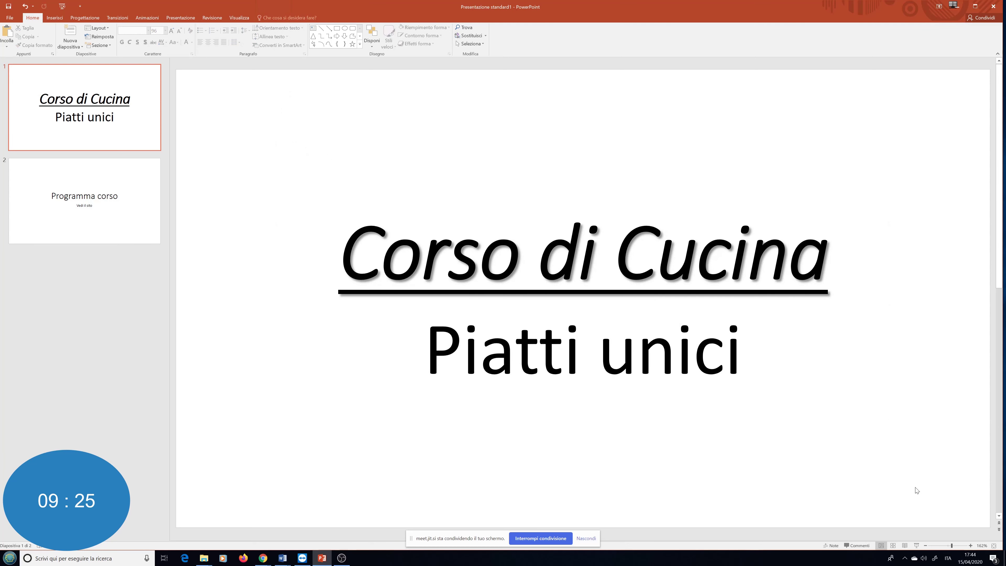
click(917, 545)
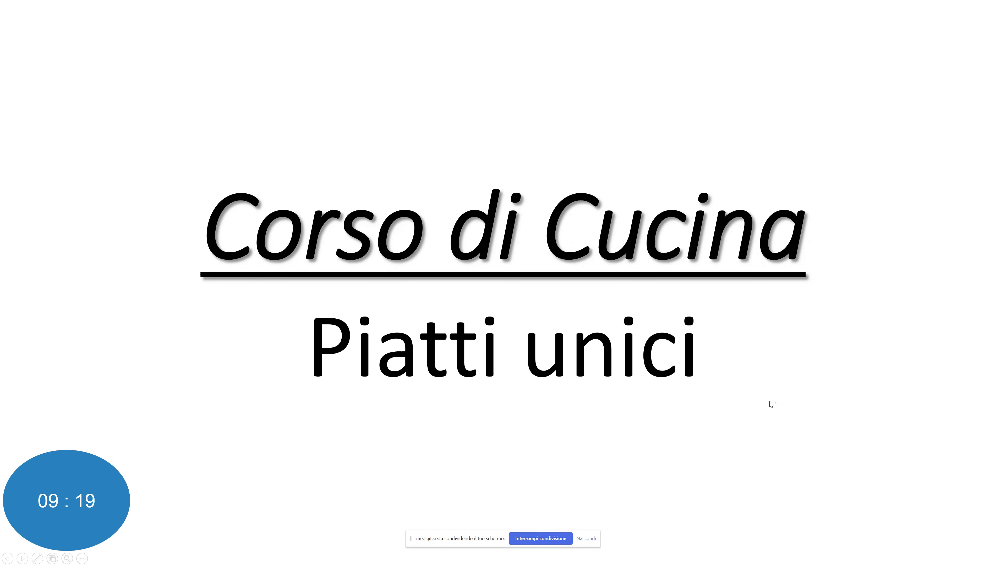
key(Escape)
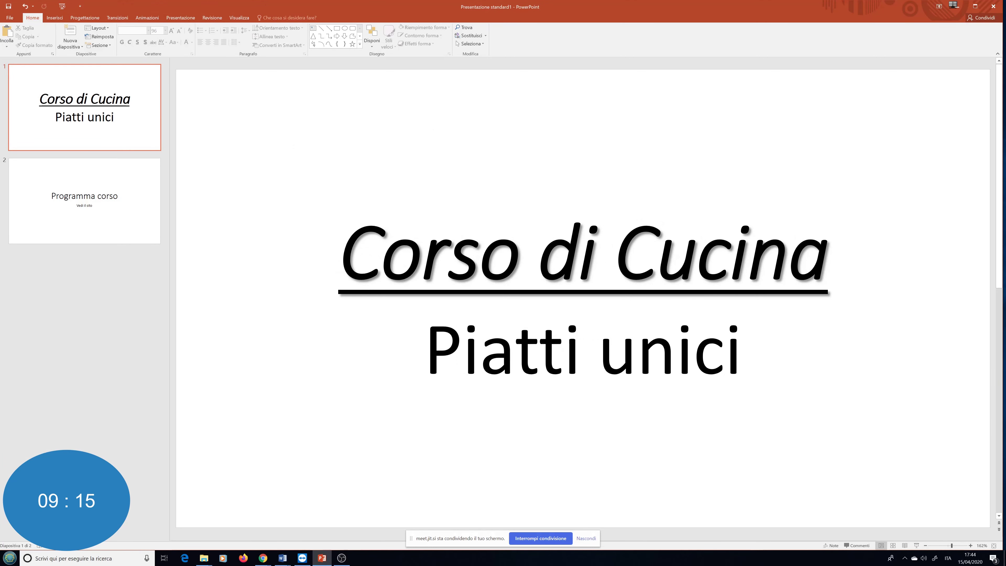
click(93, 94)
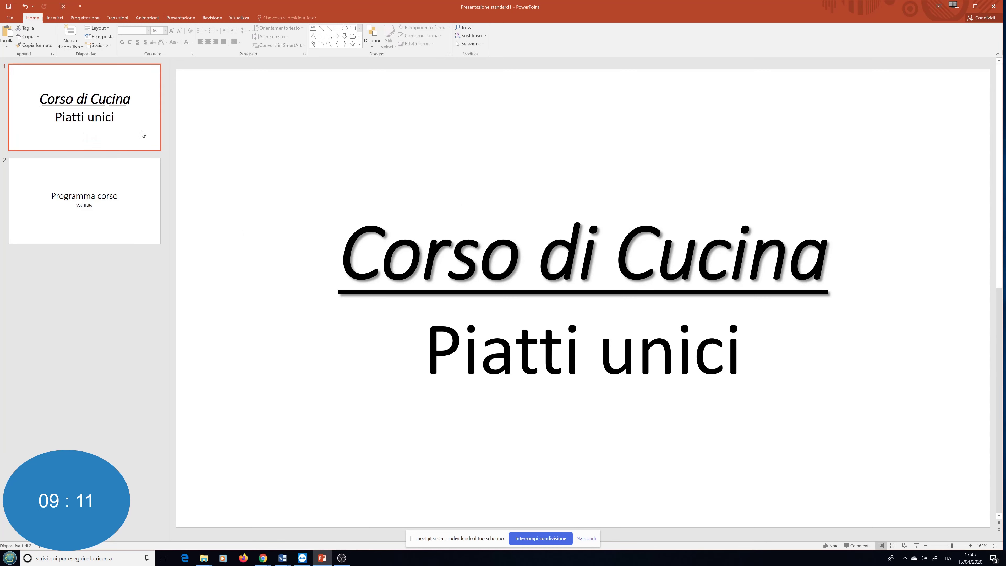
On slide 2, make the 'Programma corso' title red, bold and two sizes larger
click(149, 208)
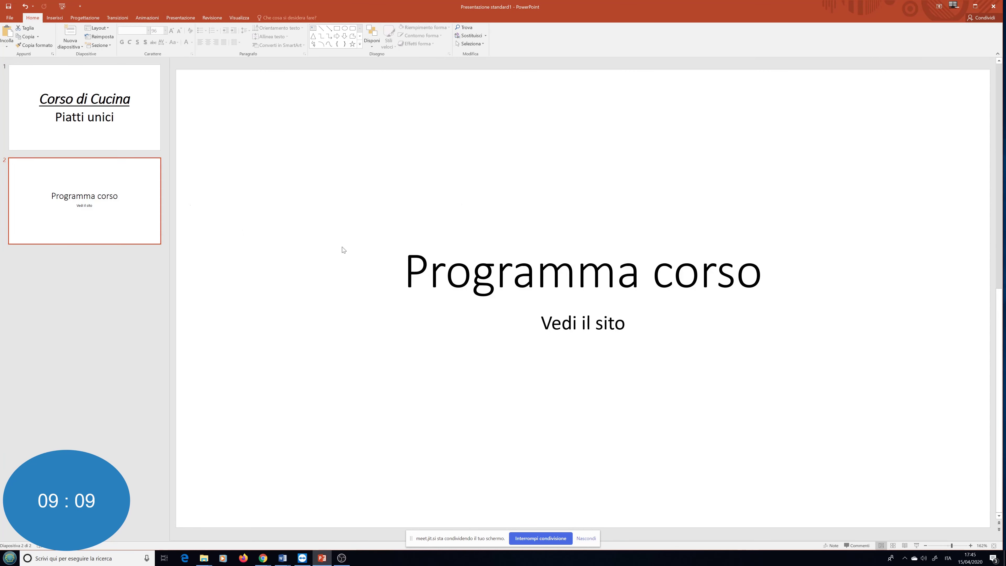
click(674, 269)
triple_click(674, 270)
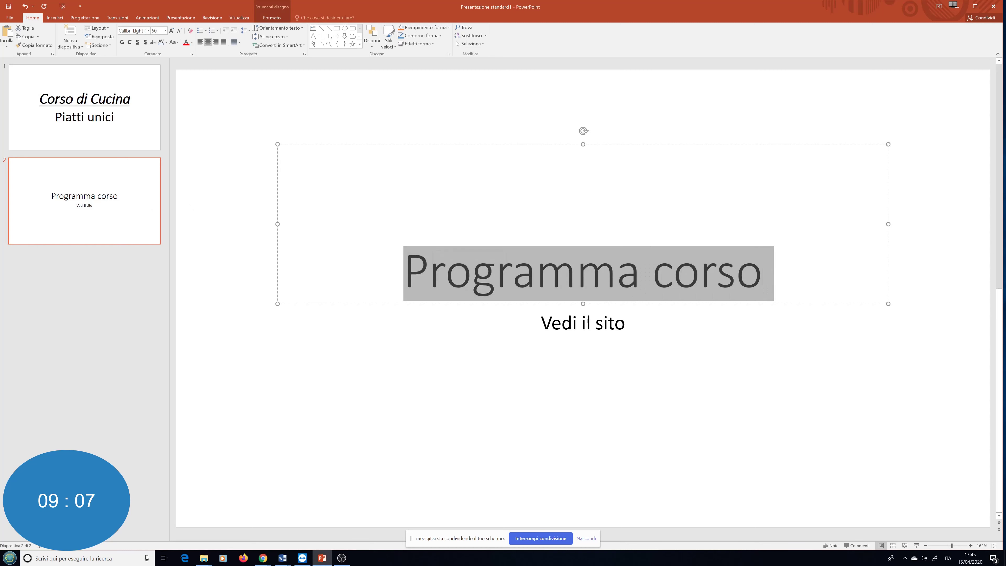
click(192, 42)
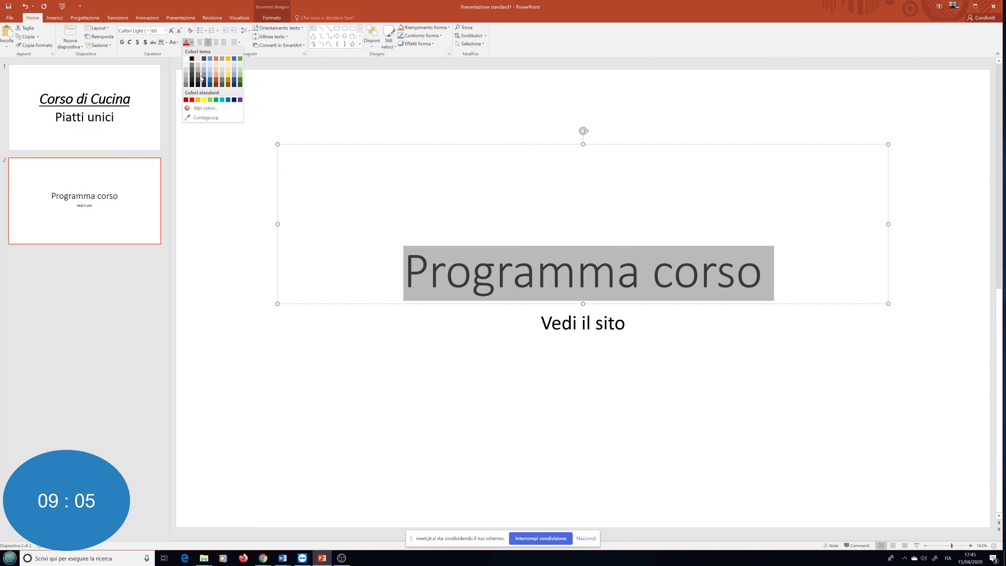
click(241, 76)
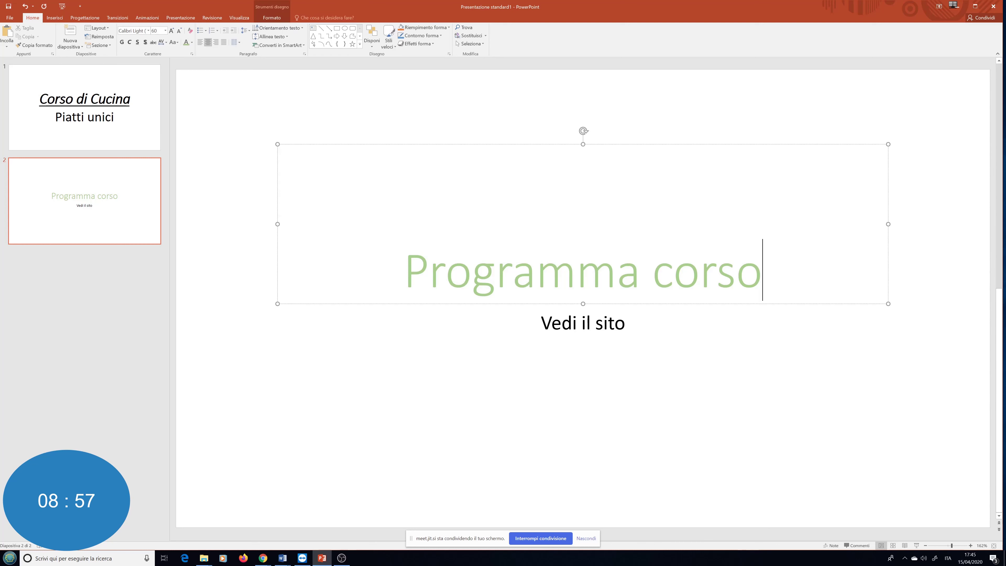
drag(772, 277, 404, 273)
click(193, 42)
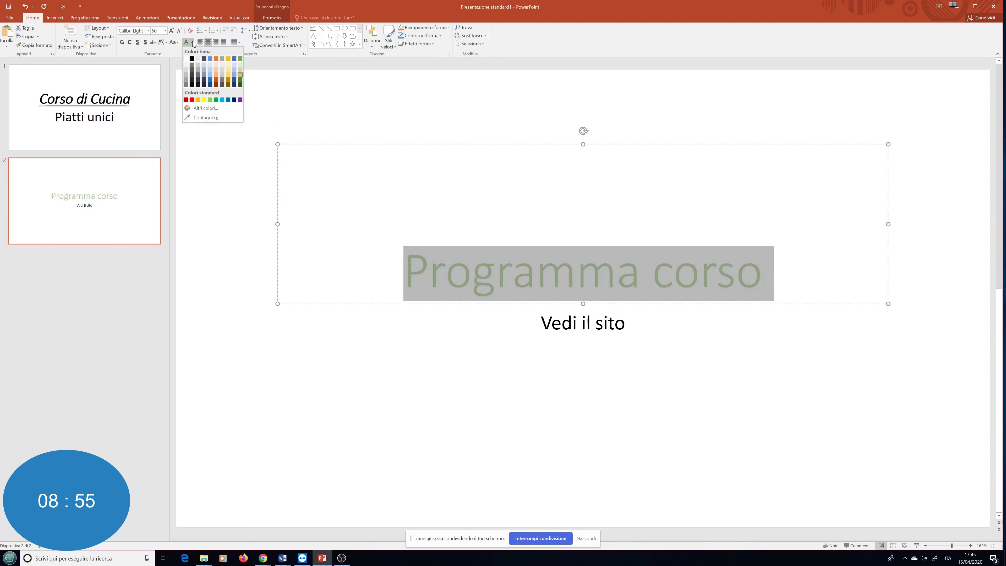
click(192, 100)
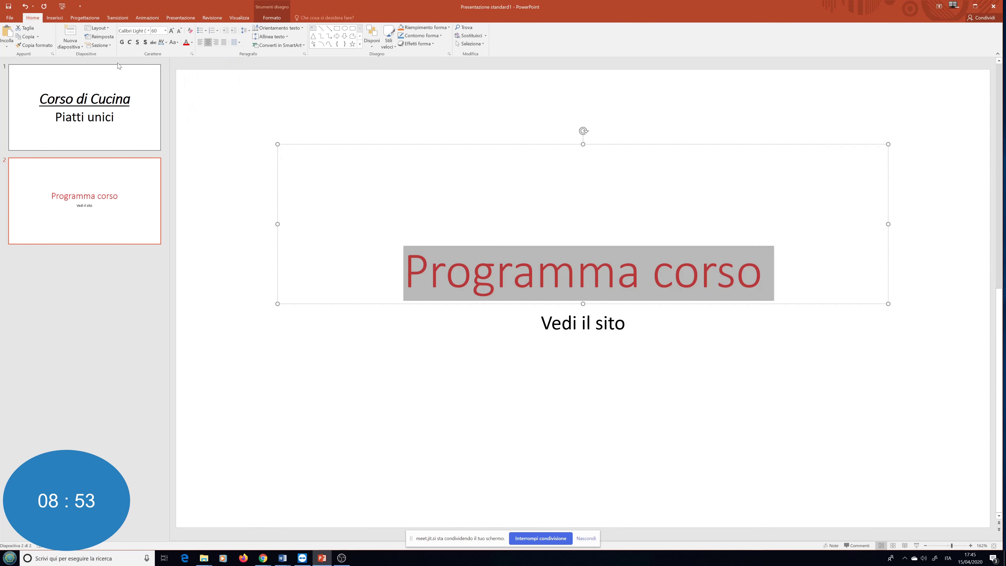
click(121, 42)
click(172, 30)
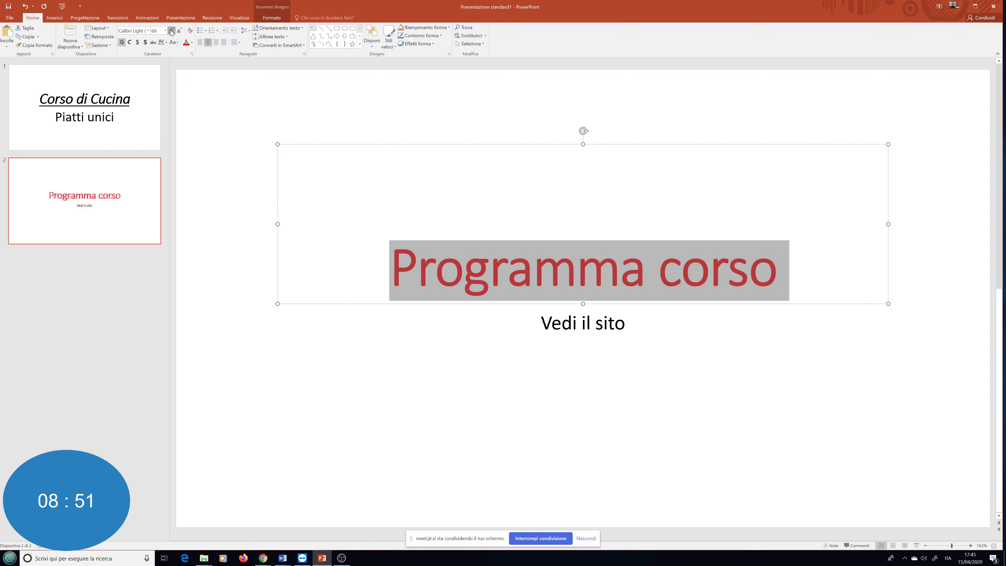
click(171, 30)
click(171, 31)
Enlarge the 'Vedi il sito' subtitle to 60 pt and colour it blue
click(541, 323)
key(End)
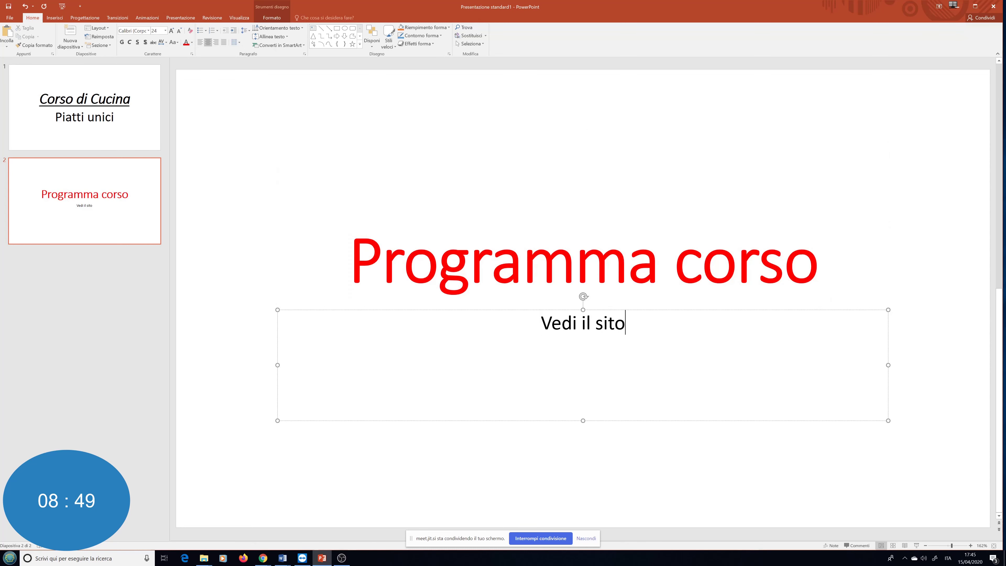
key(shift+Home)
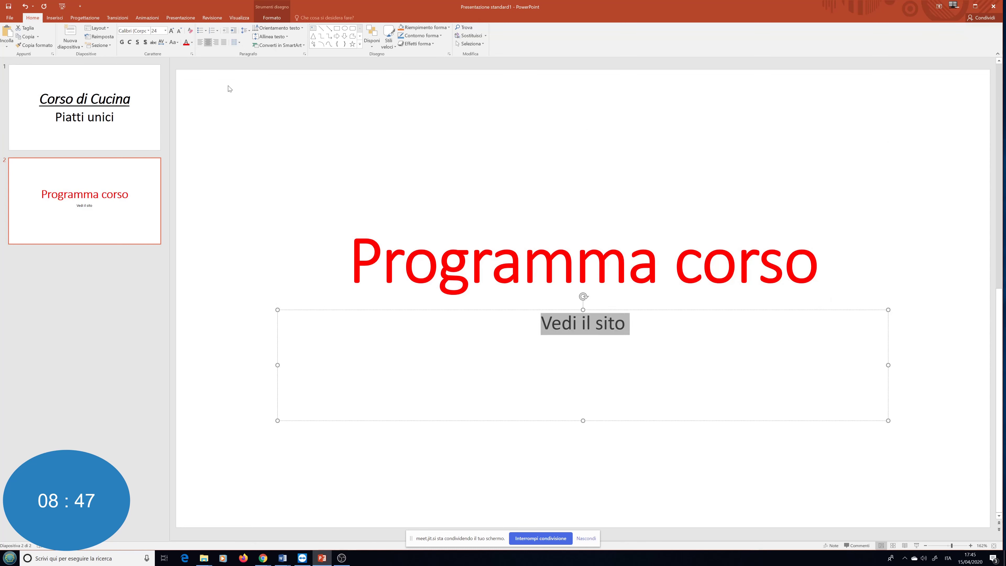
click(171, 31)
click(171, 31)
click(171, 31)
click(172, 31)
click(171, 30)
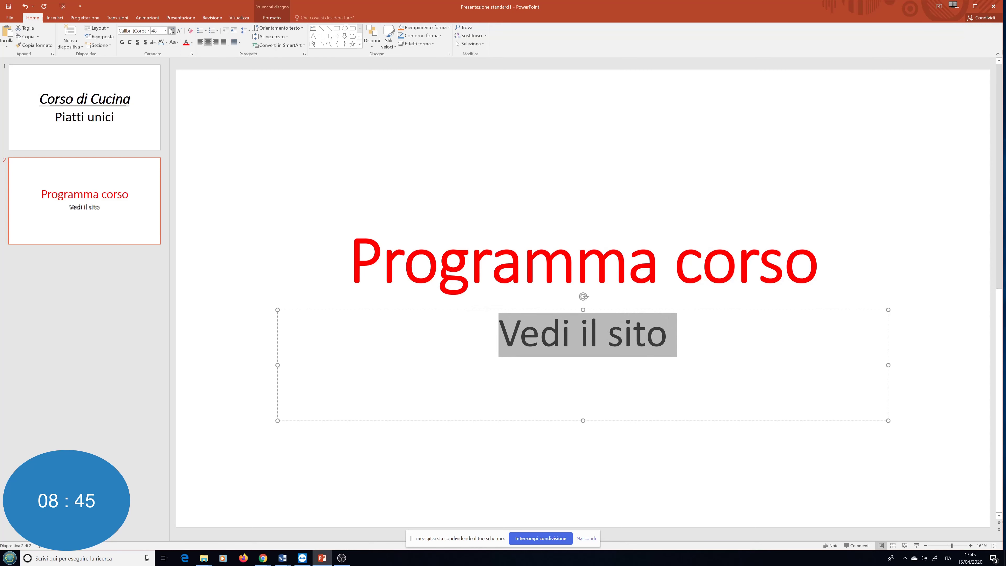
click(171, 30)
click(192, 42)
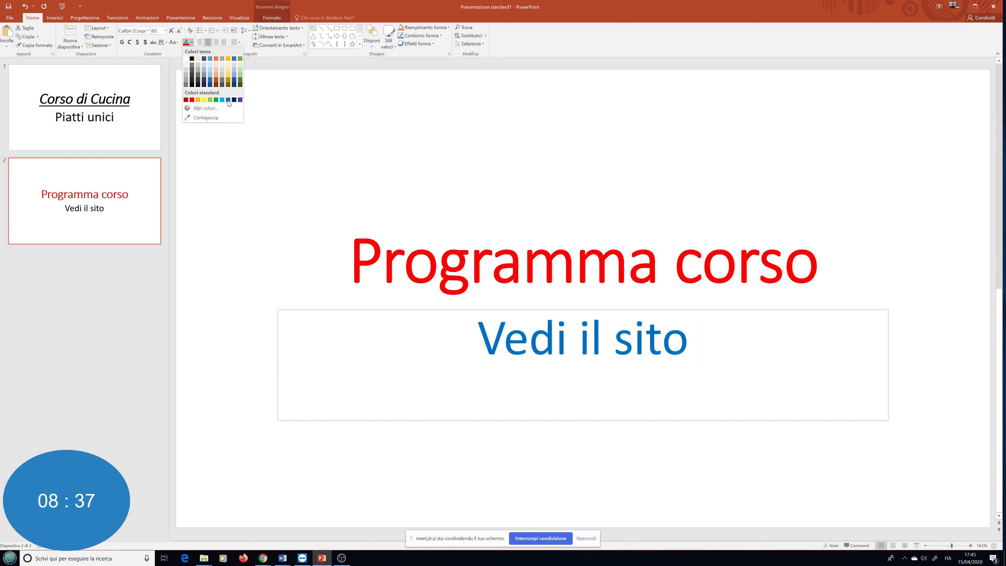
click(228, 100)
click(515, 170)
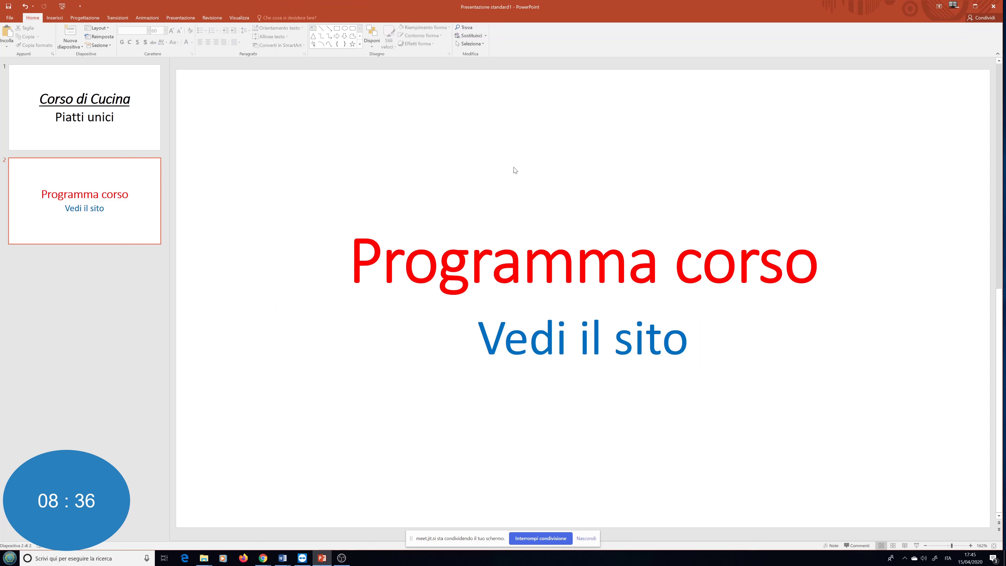
Delete the 'Programma corso' slide with Elimina diapositiva from its thumbnail menu
click(131, 110)
click(147, 180)
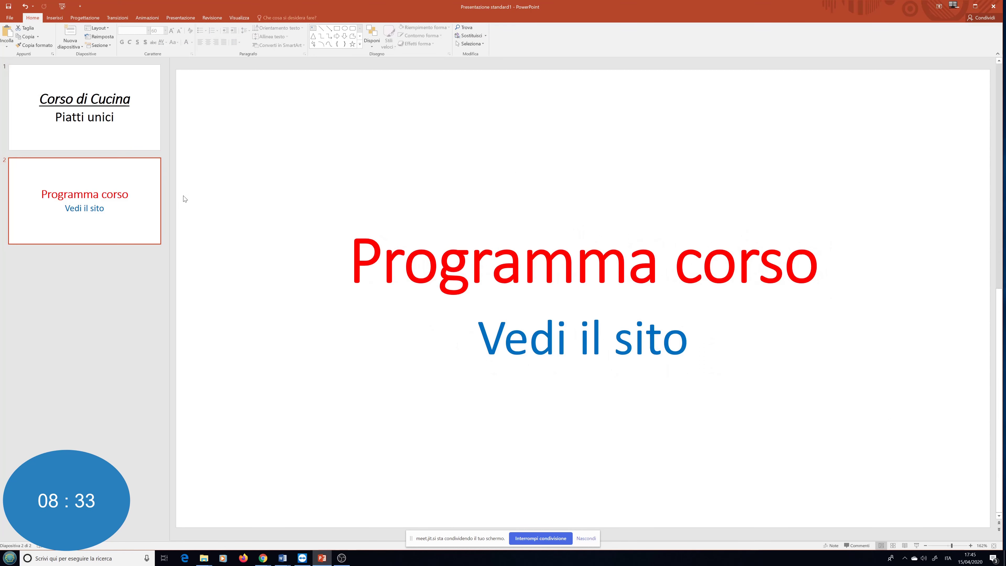
click(145, 136)
click(153, 202)
right_click(152, 232)
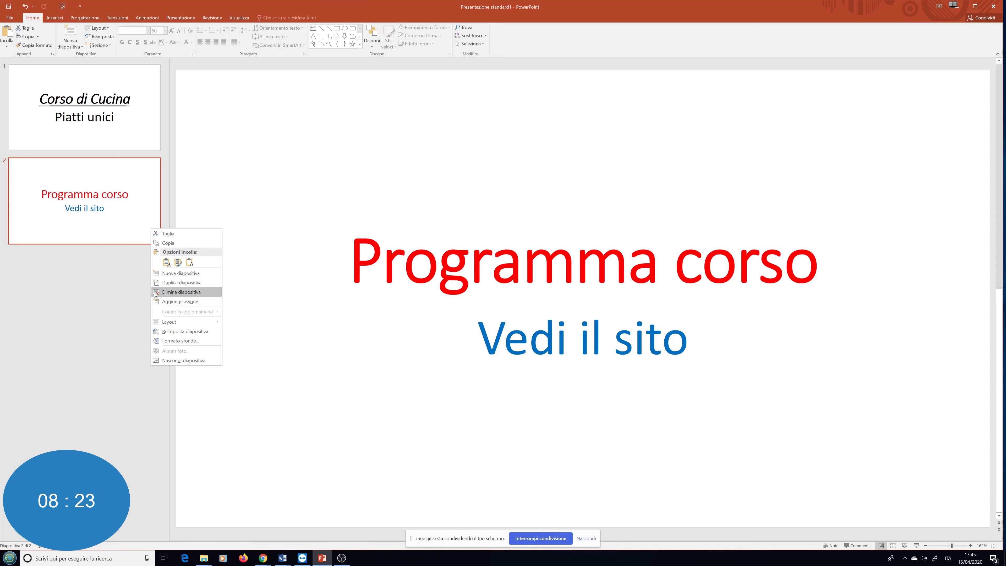
click(133, 214)
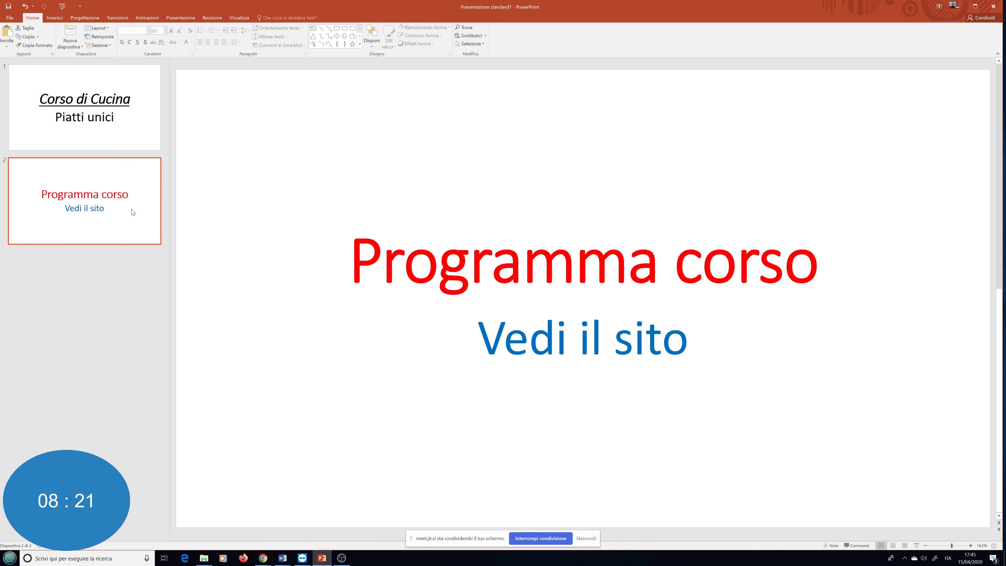
right_click(132, 211)
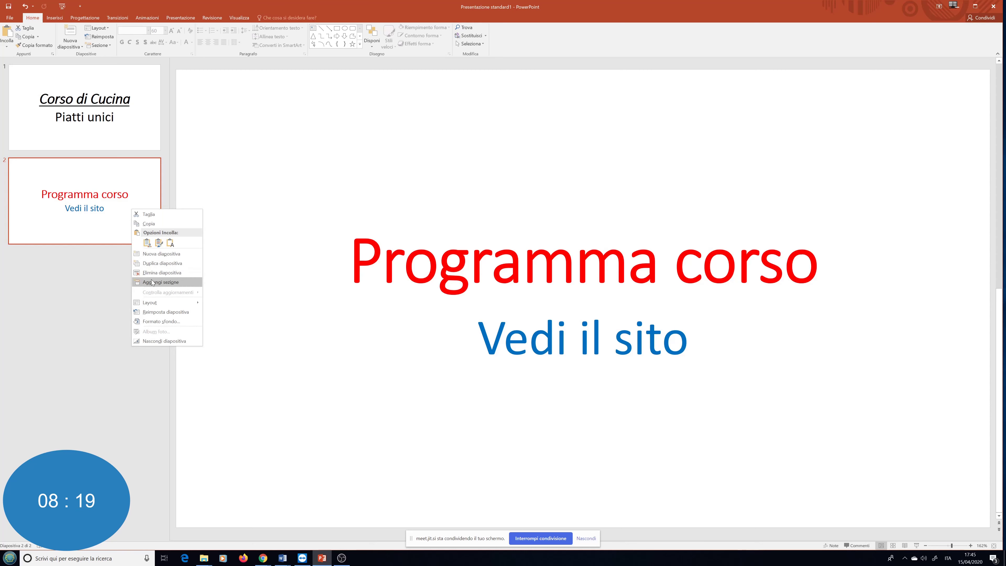
click(162, 272)
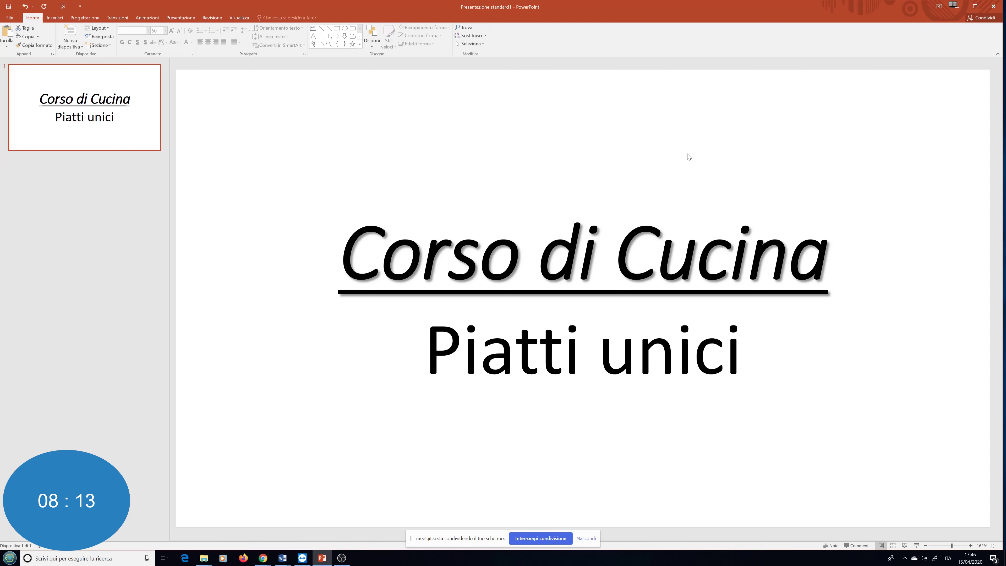
Add a new slide 2 and delete its title and body text placeholders
click(71, 34)
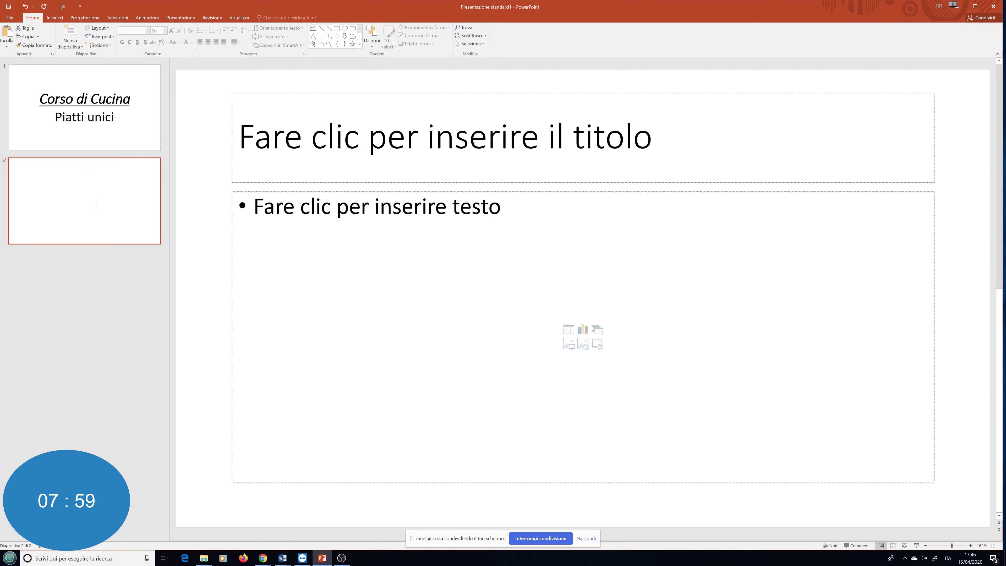
click(471, 183)
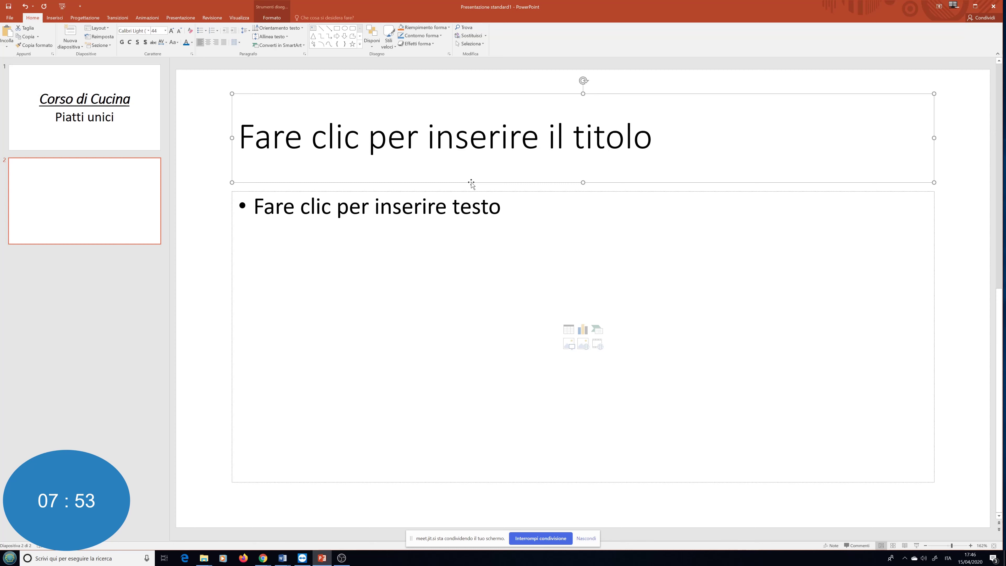
key(Delete)
click(482, 192)
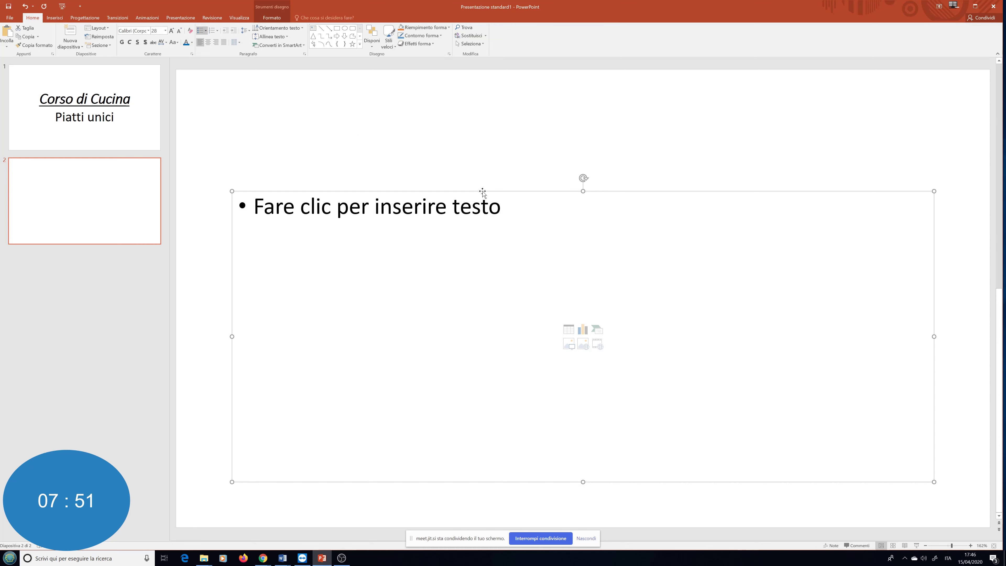
key(Delete)
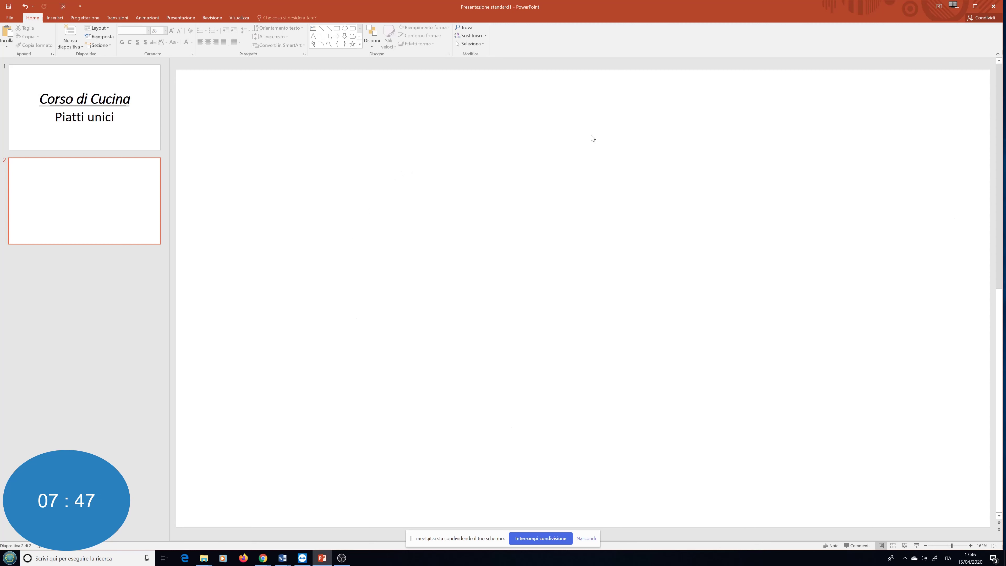
Draw a text box across the top of slide 2 and type 'CORSO A DISTANZA'
click(55, 19)
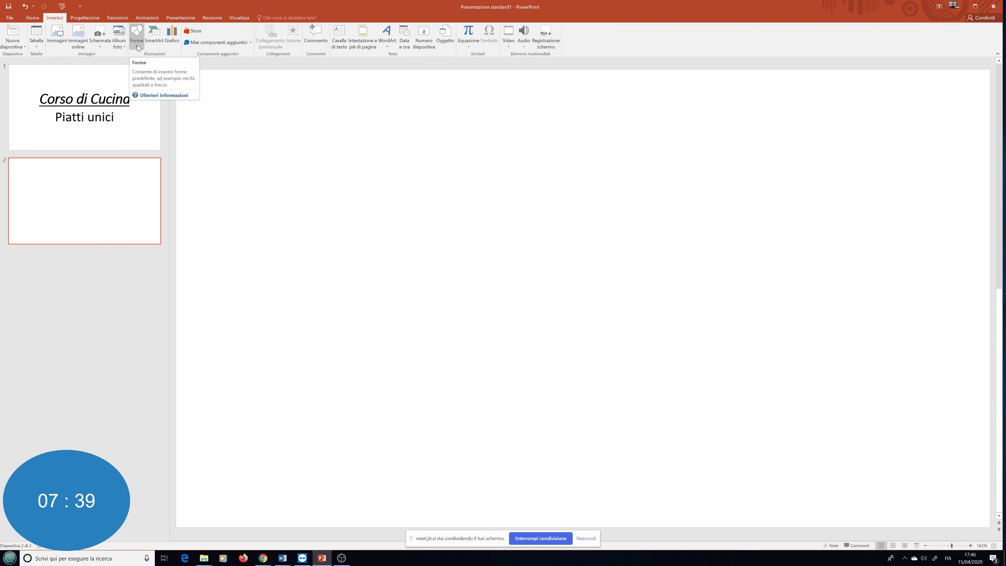
click(338, 32)
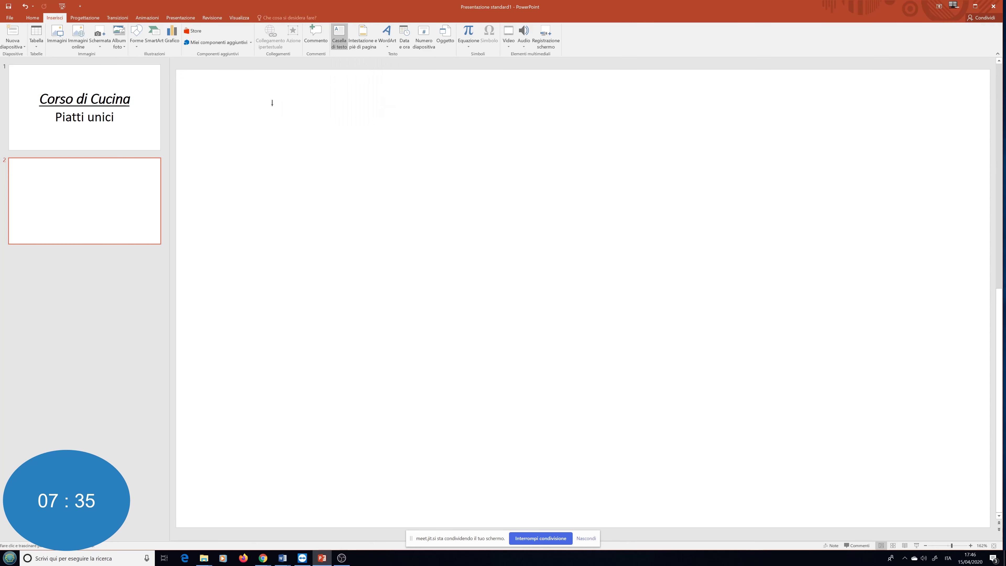
drag(272, 103, 851, 377)
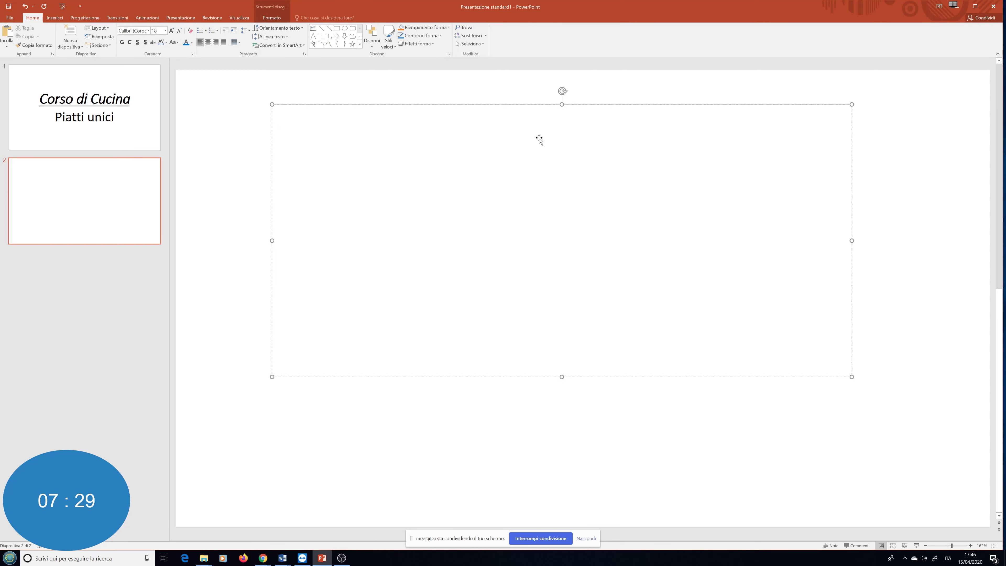
text(C)
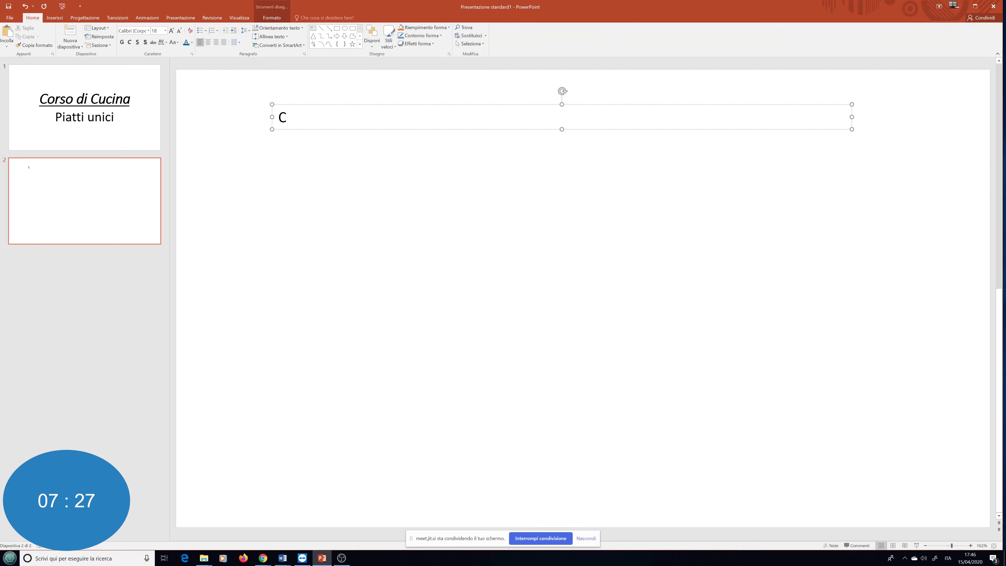
text(ORSO A DIS)
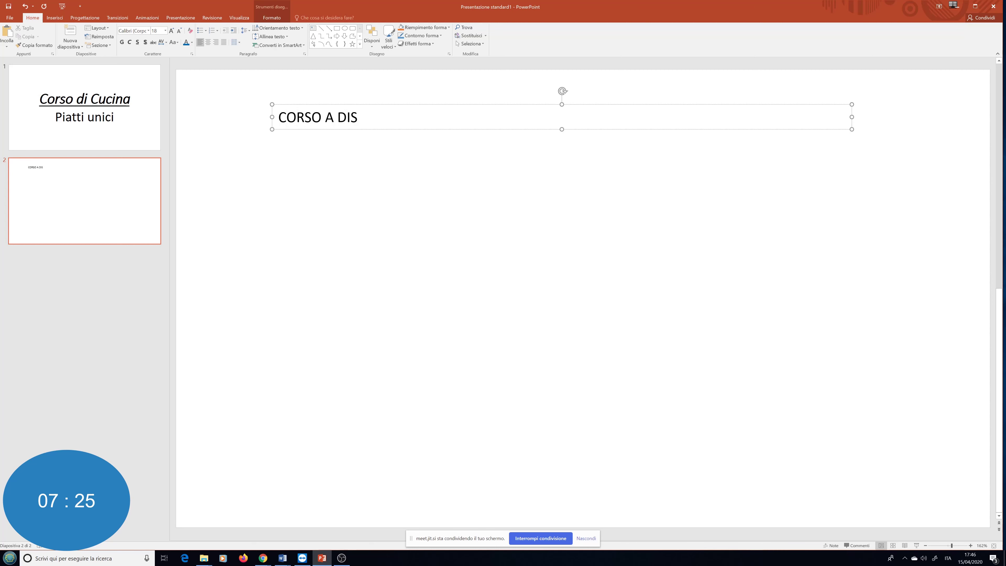
text(TANZA)
Centre the heading, enlarge it to 72 pt and colour it red
key(ctrl+a)
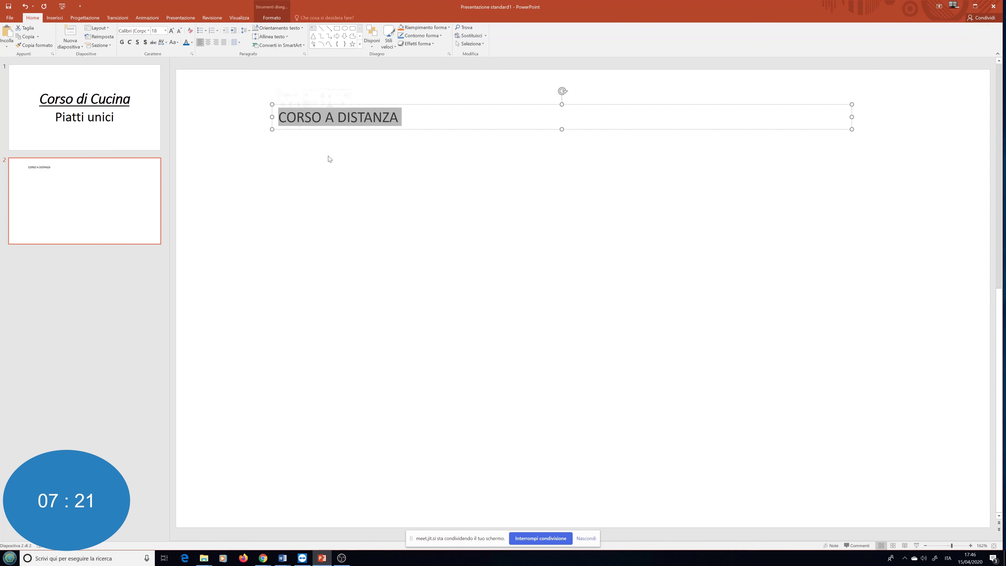
click(208, 42)
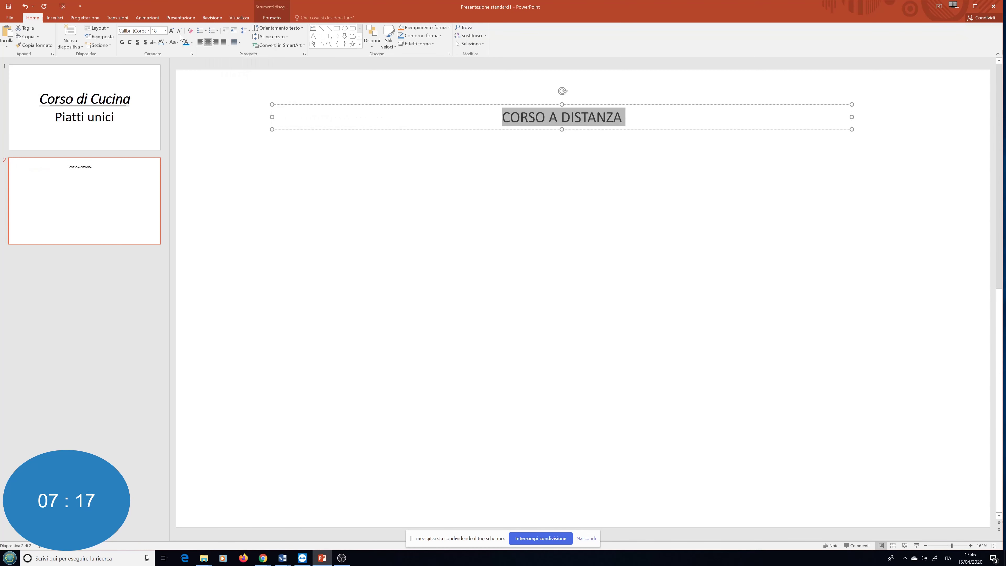
click(172, 31)
click(172, 31)
click(172, 31)
double_click(171, 30)
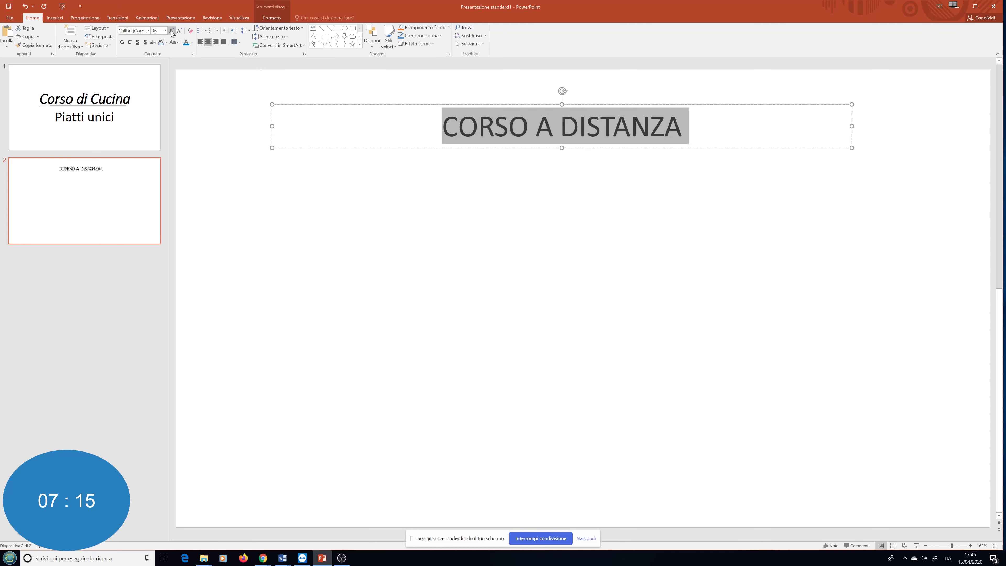
double_click(172, 31)
double_click(172, 31)
double_click(172, 31)
click(172, 31)
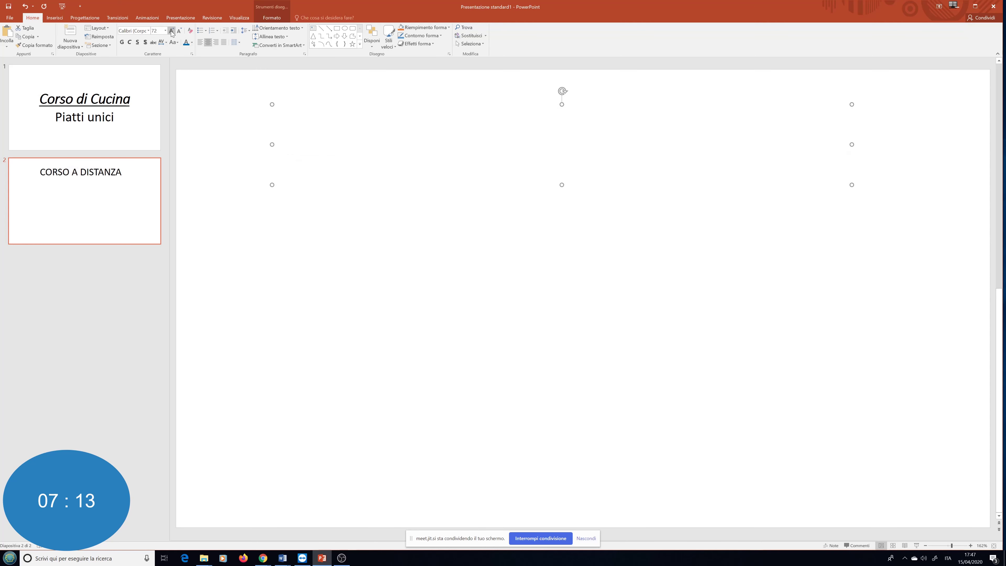
click(192, 42)
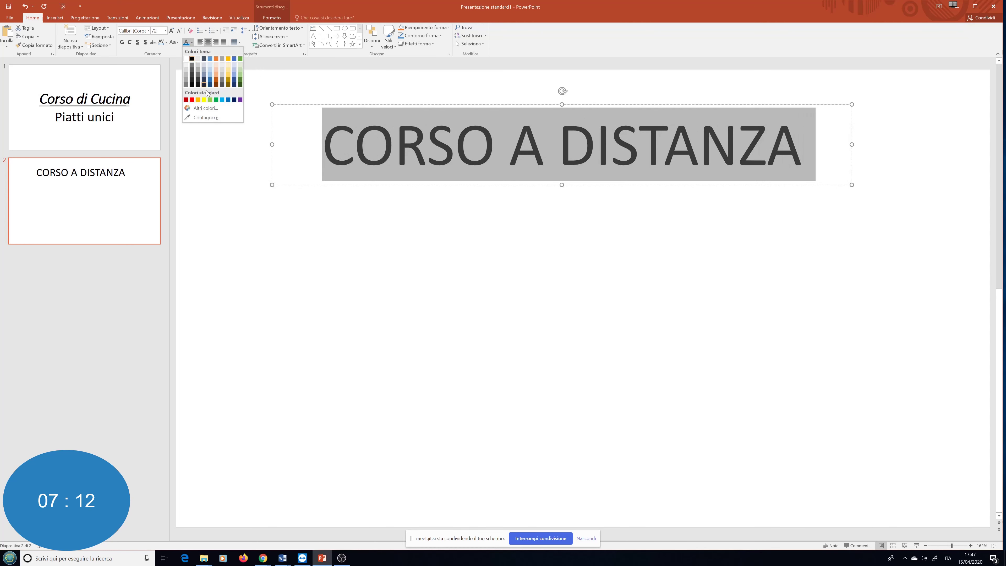
click(192, 100)
click(533, 322)
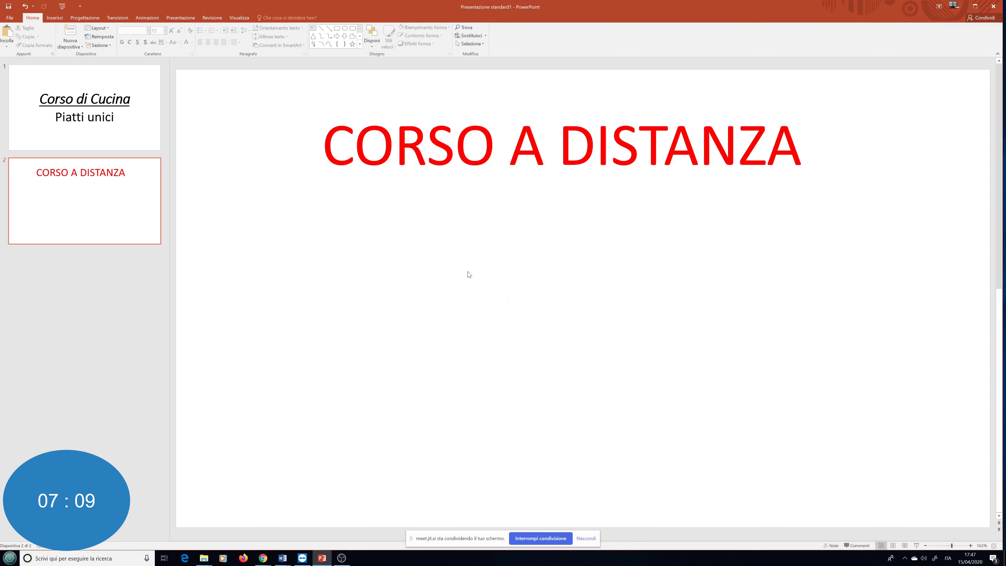
Draw a second text box below the heading and type 'BRA DA MAGGIO A GIUGNO'
click(53, 18)
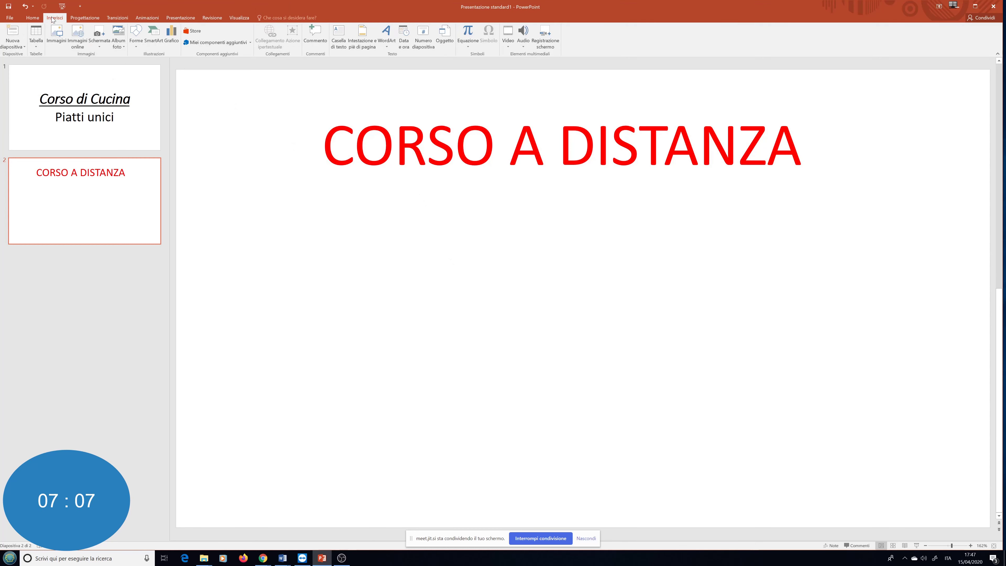
click(340, 35)
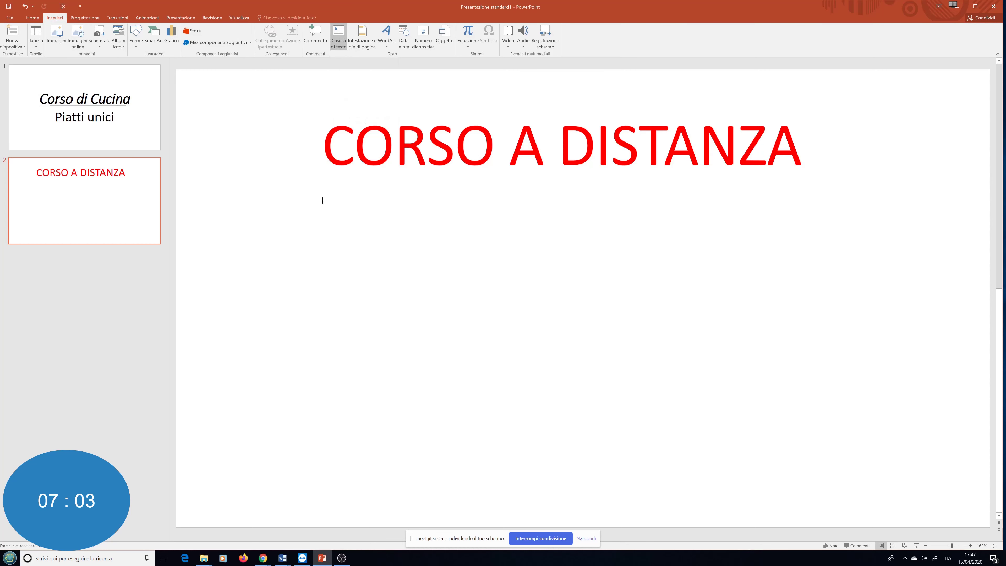
drag(272, 237, 516, 393)
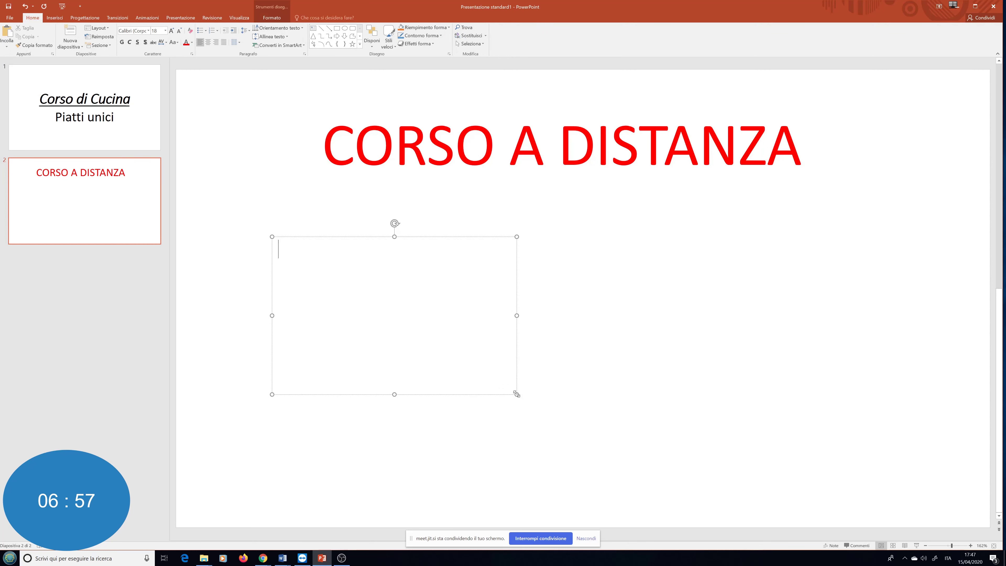
text(BRA )
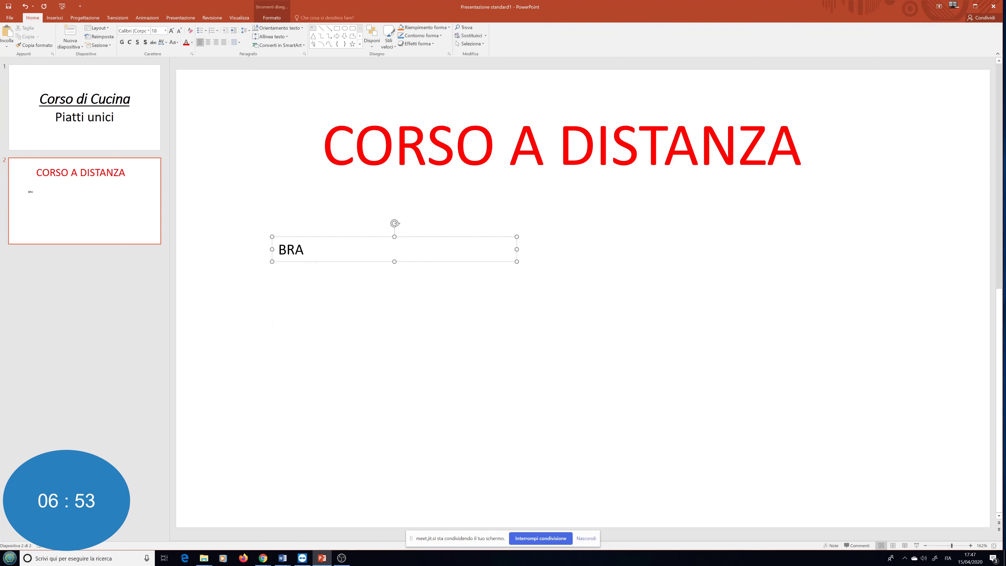
text(DA MAGGIO)
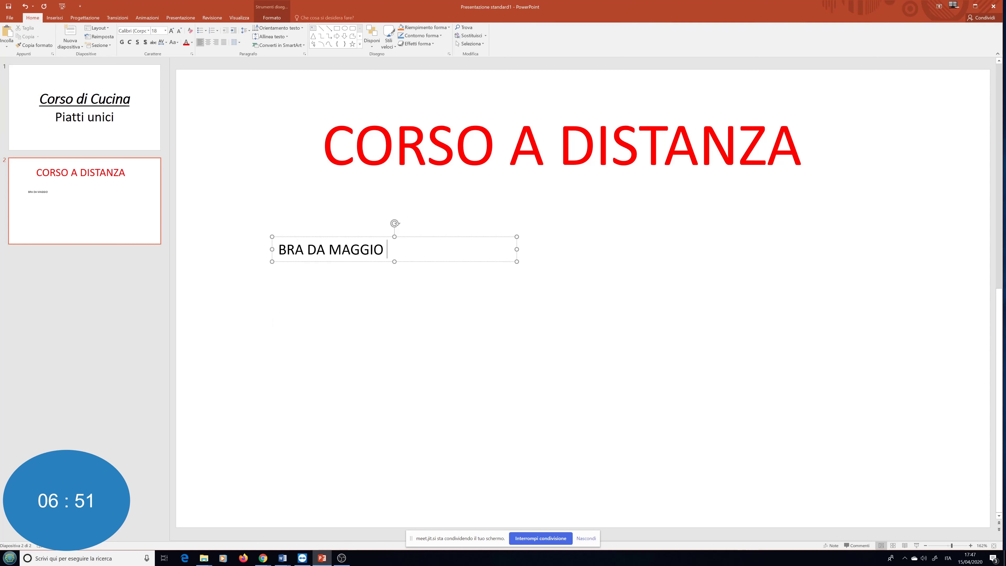
text( A GIUGN)
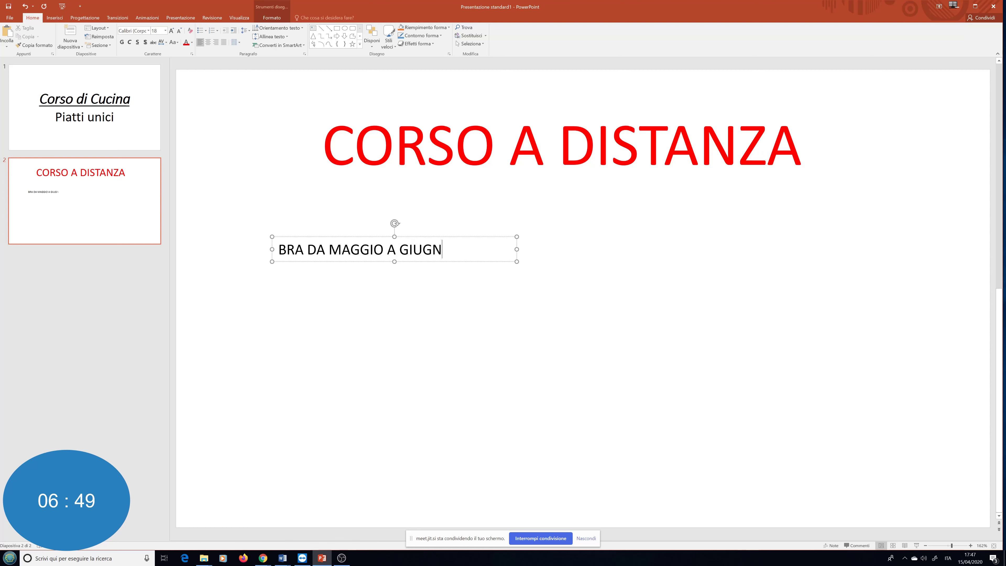
text(O)
Centre the body text and enlarge it to 44 pt
key(ctrl+shift+Left)
key(ctrl+shift+Left)
key(ctrl+shift+Left)
key(ctrl+shift+Left)
key(ctrl+shift+Left)
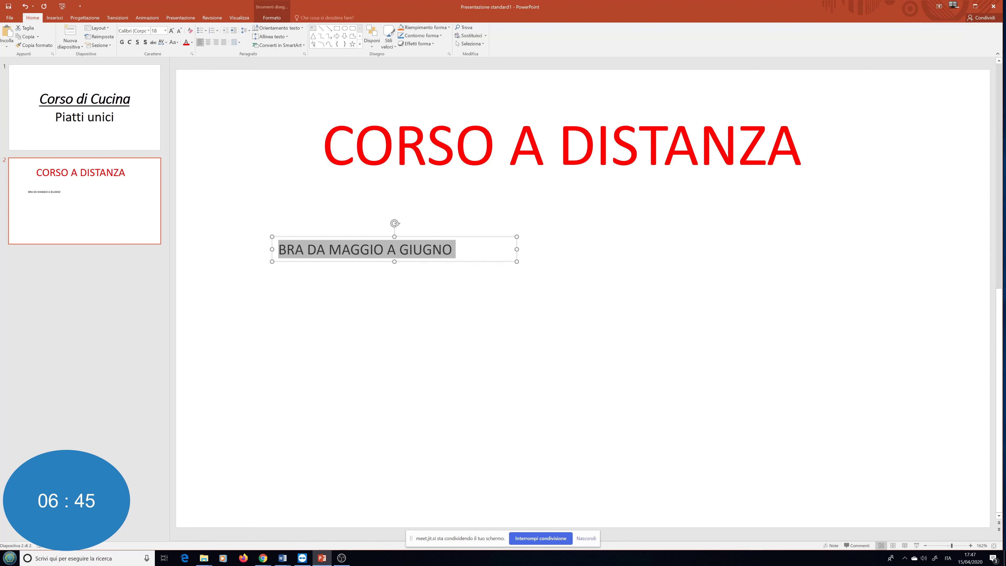
click(208, 42)
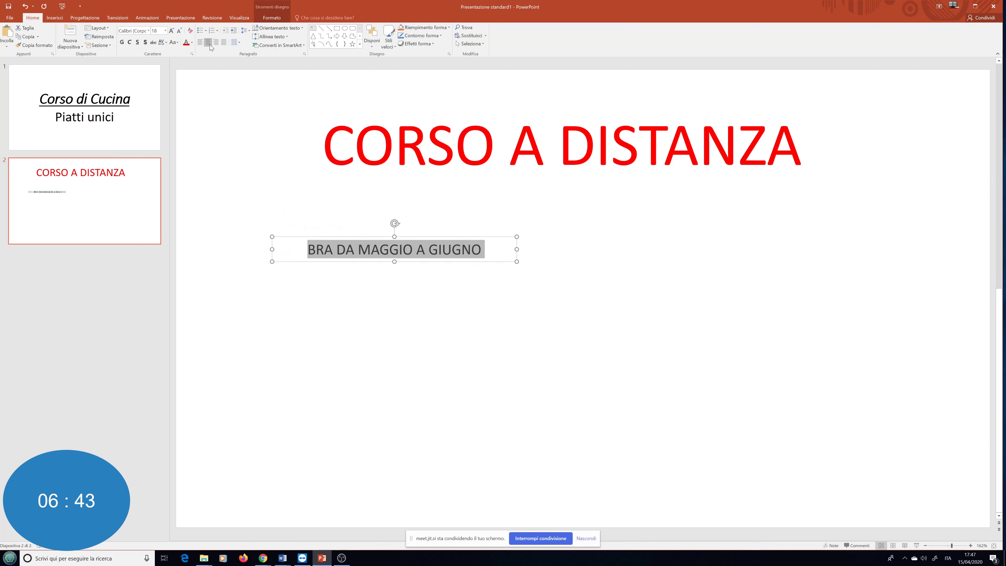
click(171, 30)
click(171, 31)
click(171, 31)
click(171, 31)
click(171, 31)
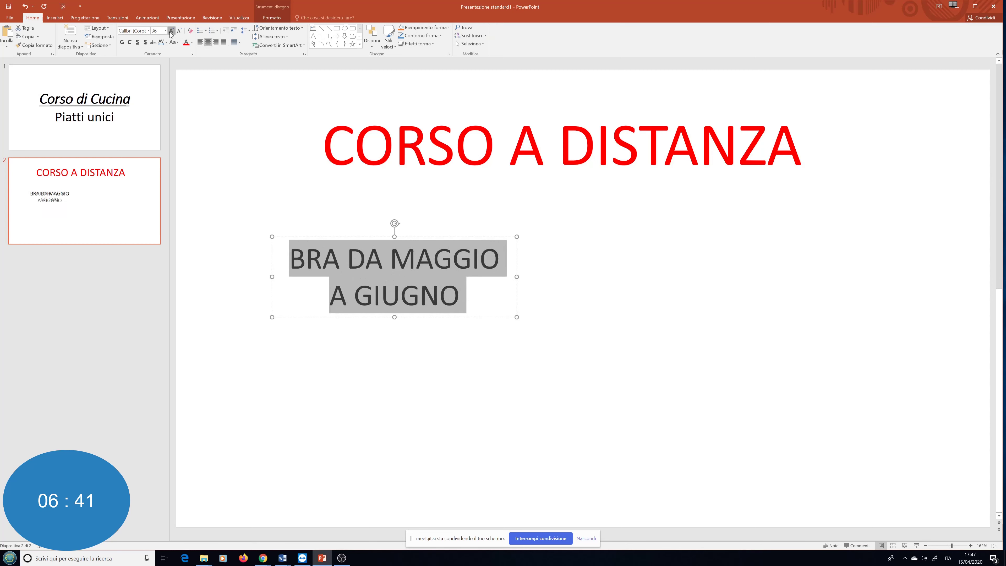
click(171, 31)
click(171, 31)
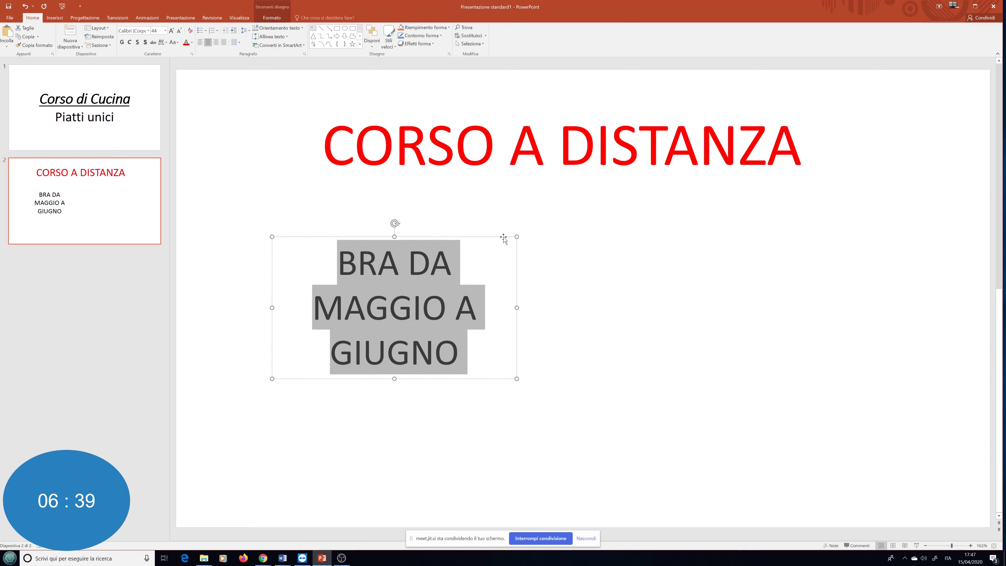
Move the body text box up and left, then widen it to the right
drag(507, 245, 422, 209)
click(627, 350)
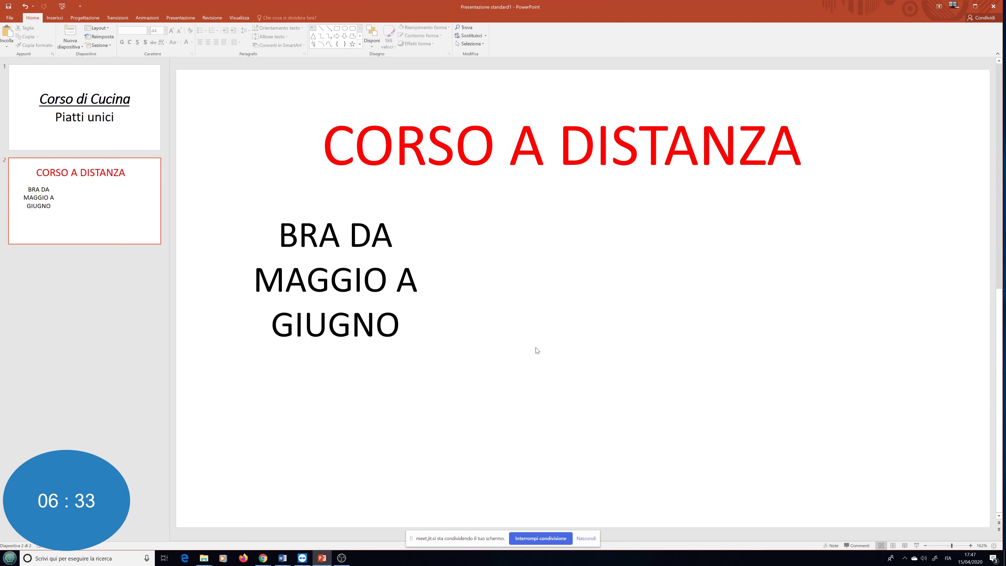
click(456, 284)
drag(458, 277, 518, 279)
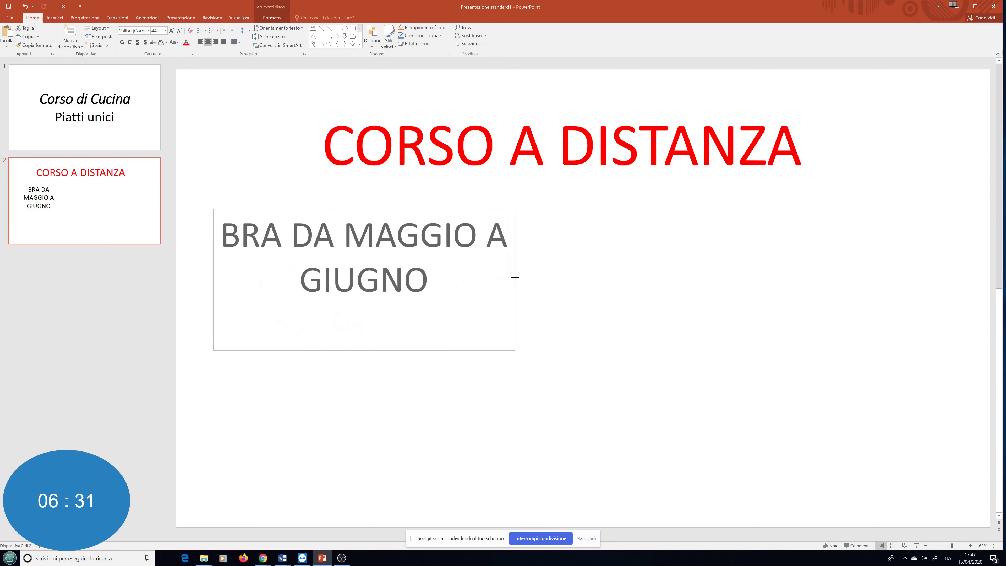
click(511, 385)
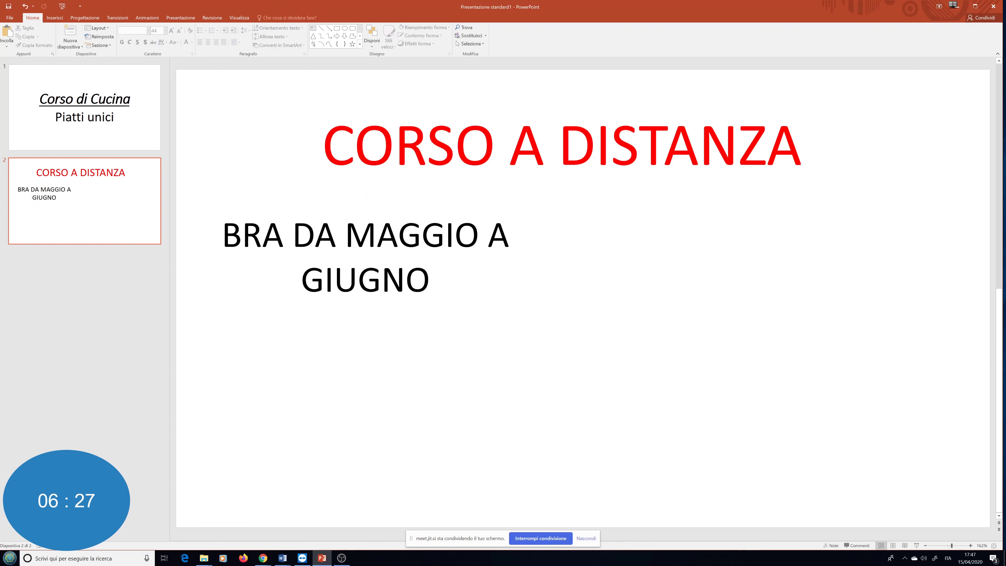
Break the body text into four lines: BRA / DA MAGGIO / A / GIUGNO
click(292, 234)
key(Return)
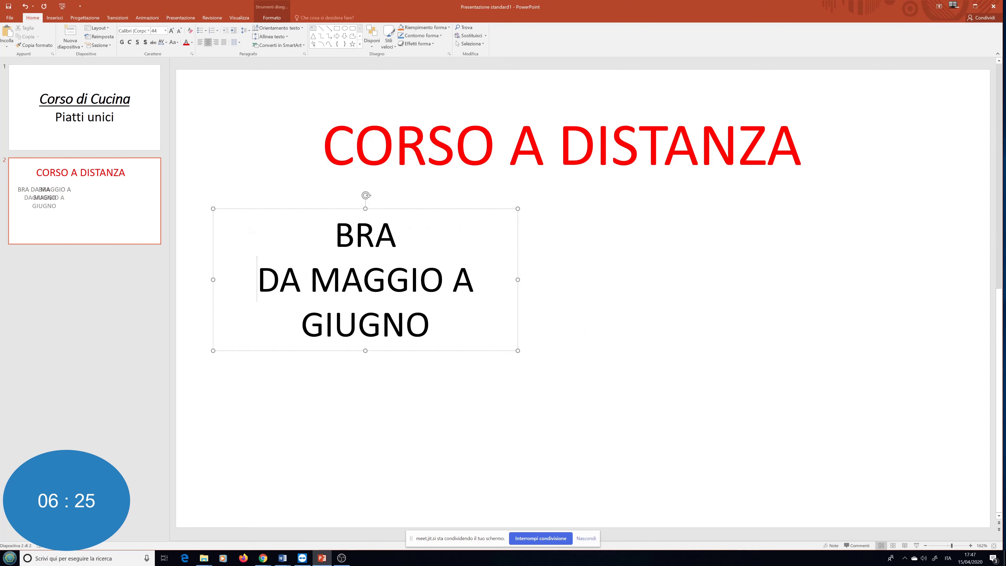
click(452, 279)
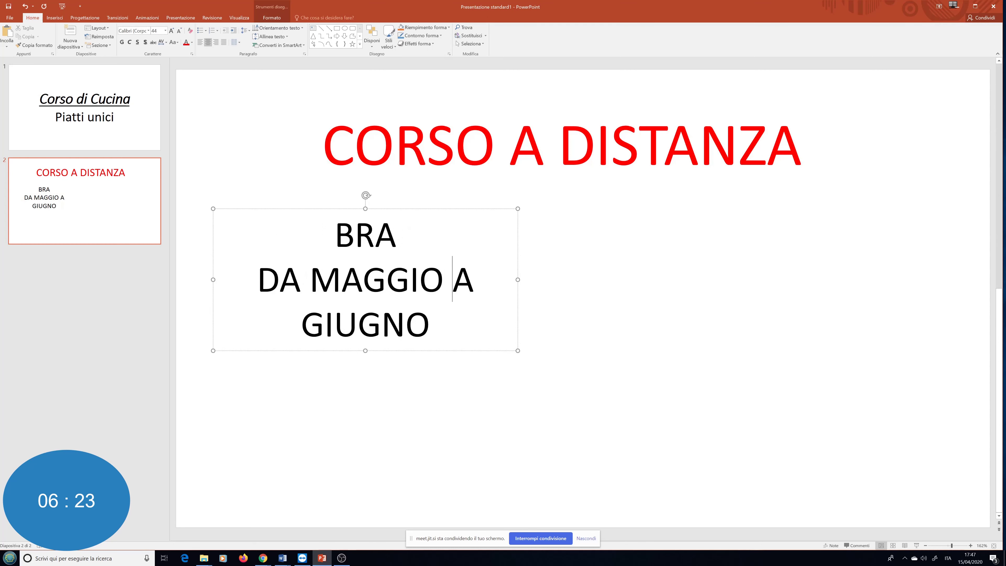
key(Return)
click(602, 333)
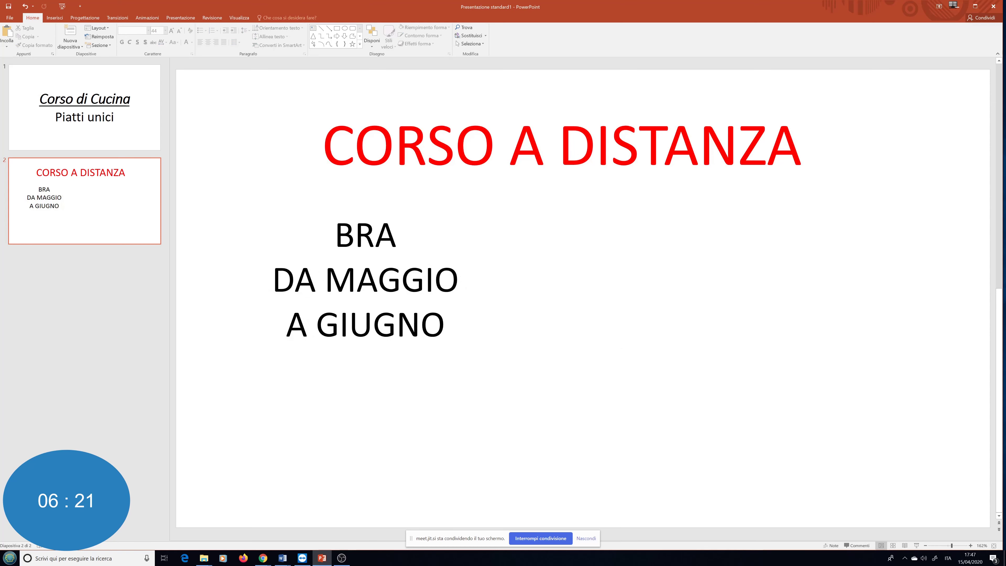
click(312, 325)
key(Return)
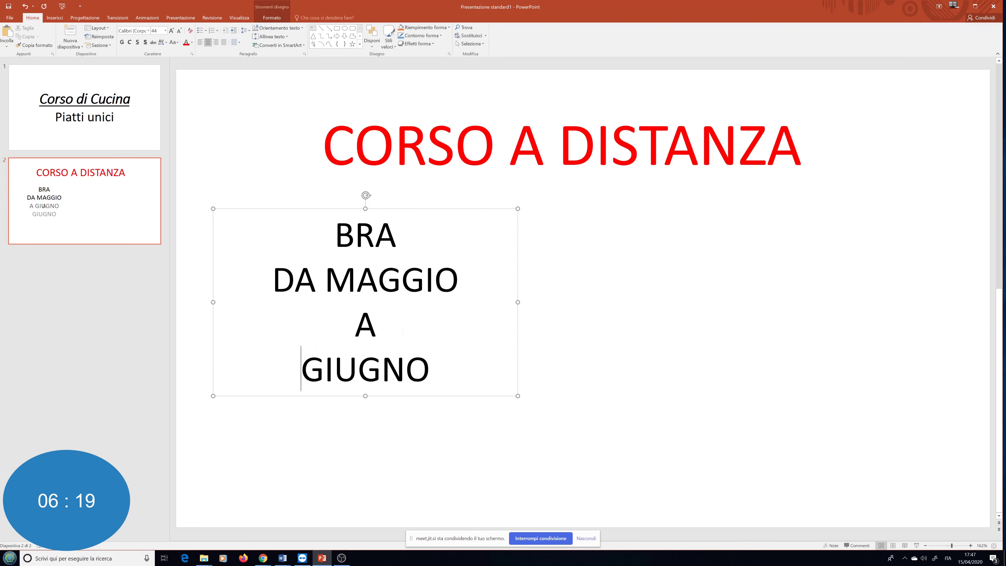
click(715, 349)
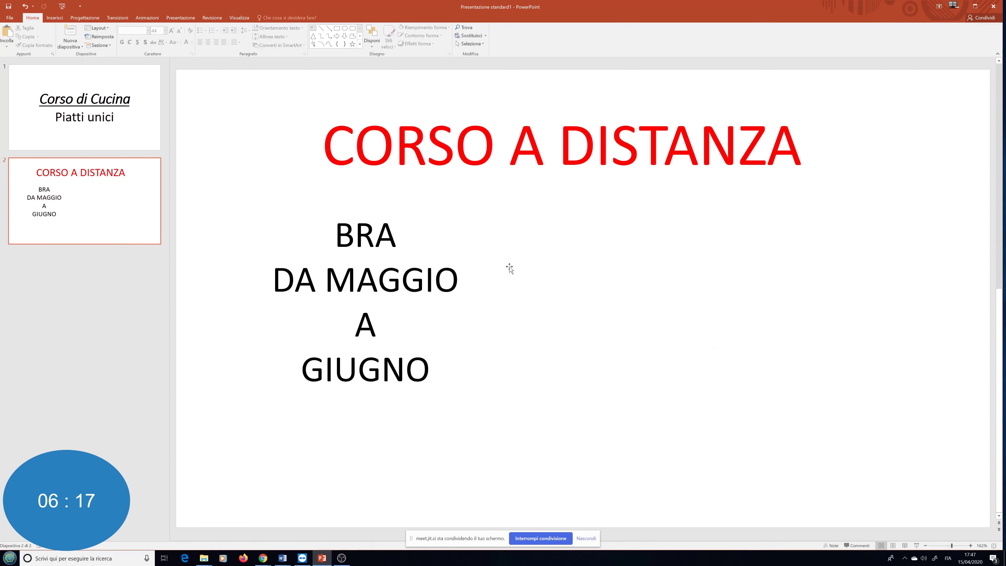
Add a centered 'CPIA' text box on the right of slide 2 at 96 pt
click(55, 18)
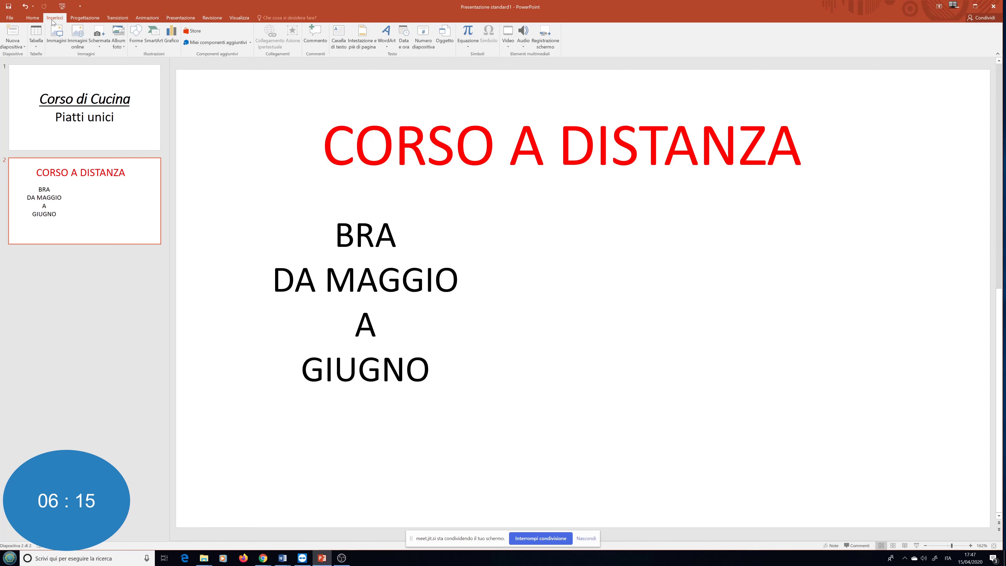
click(340, 38)
mouse_move(591, 232)
mouse_down()
mouse_move(893, 413)
mouse_move(899, 427)
mouse_up()
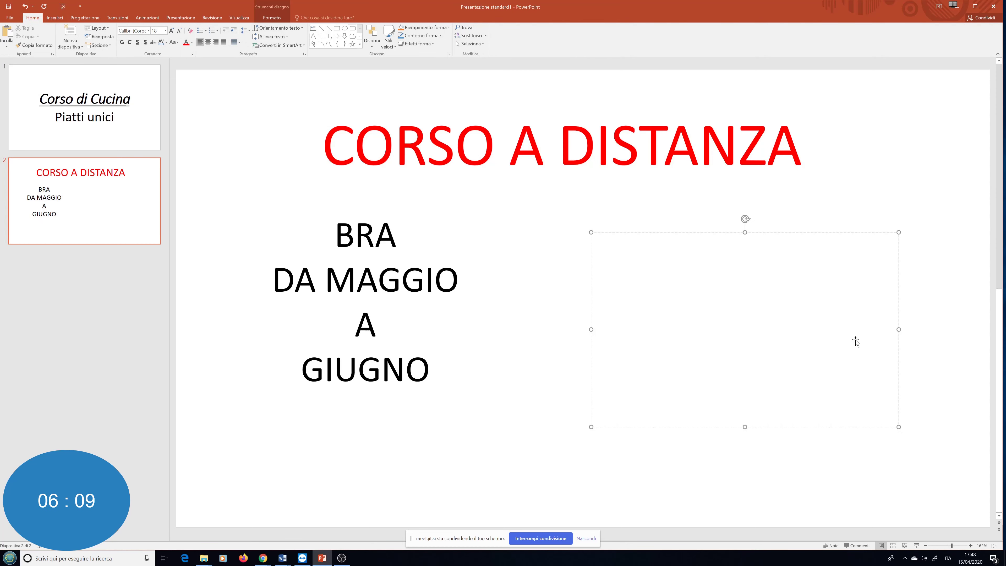
text(CPIA)
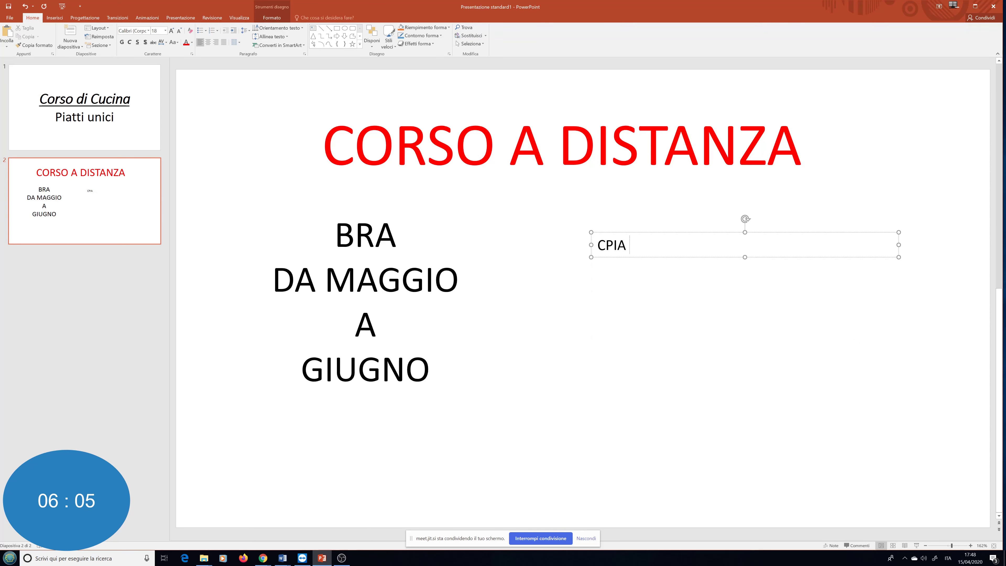
click(673, 254)
drag(639, 248, 568, 243)
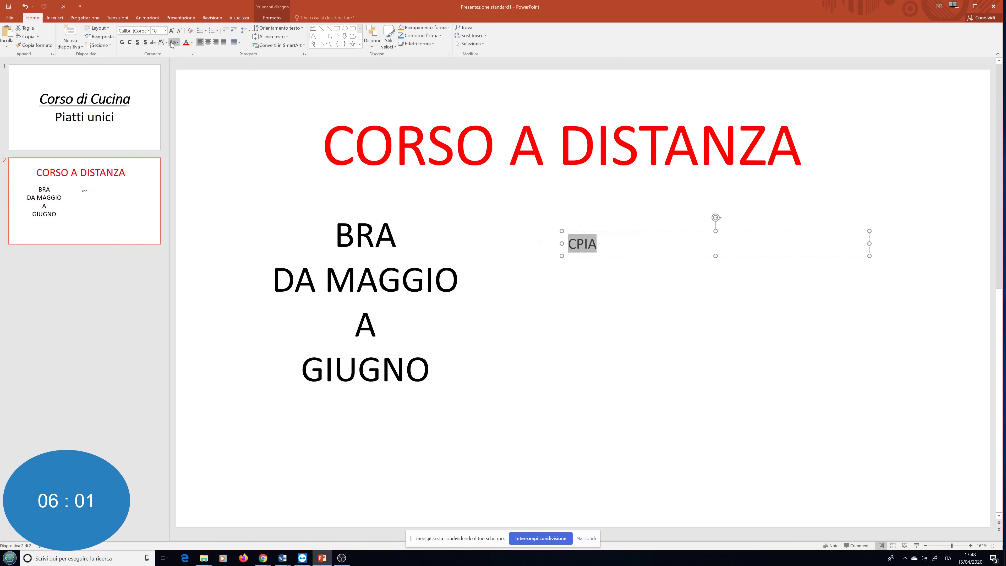
click(207, 42)
double_click(171, 30)
double_click(171, 30)
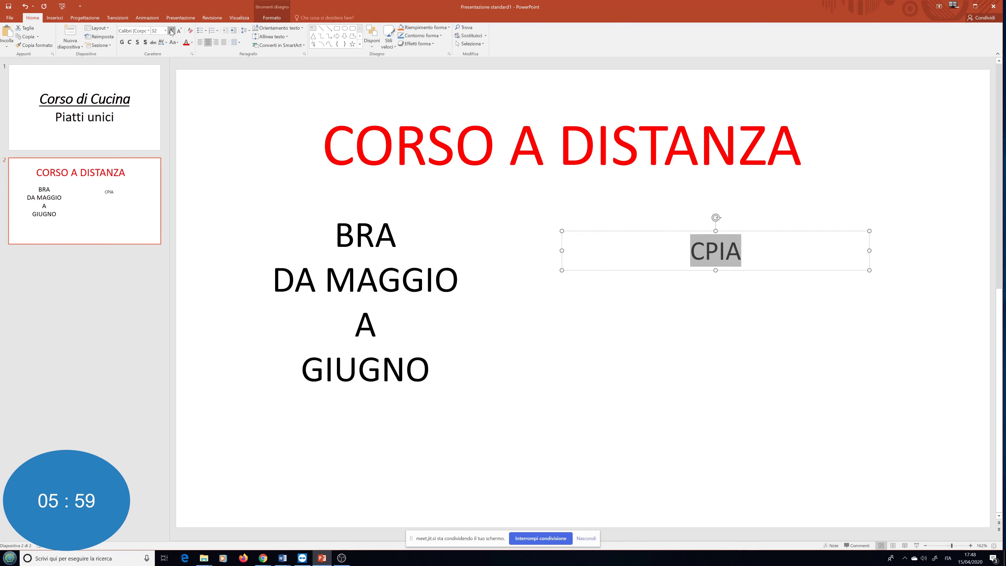
triple_click(172, 30)
triple_click(171, 31)
triple_click(172, 31)
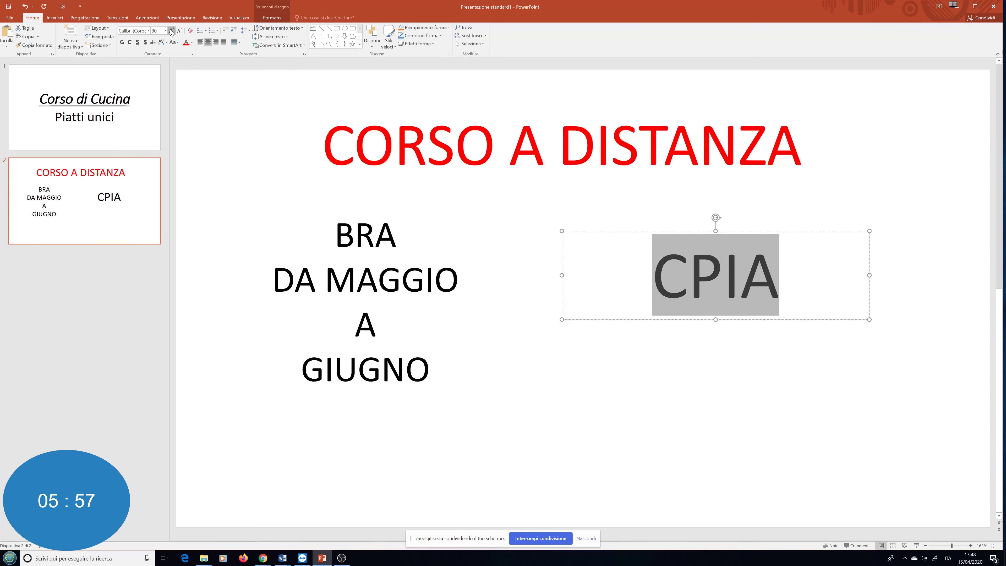
double_click(172, 30)
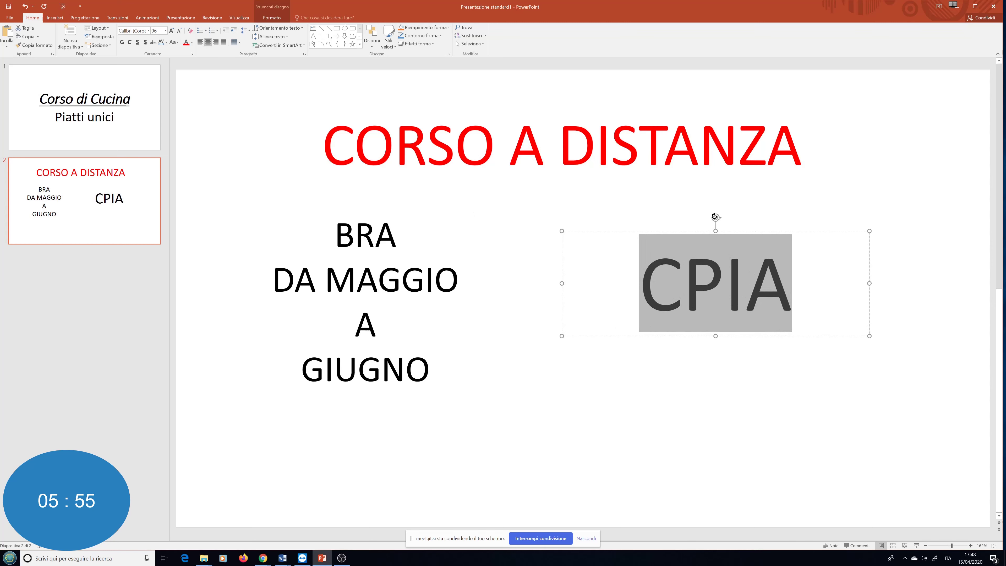
Rotate the CPIA box to slant upward and move it to the top-left corner
drag(715, 217, 732, 225)
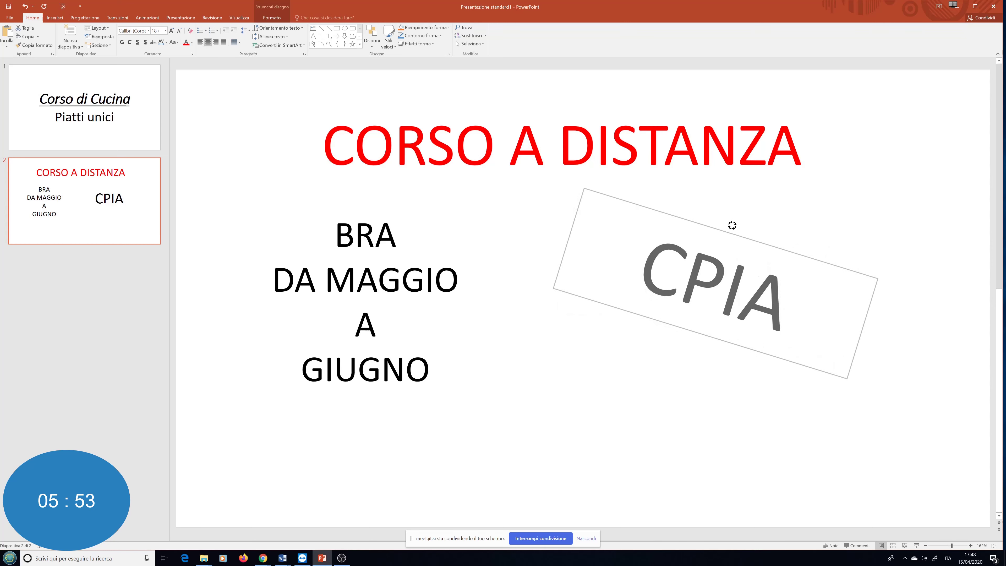
click(732, 232)
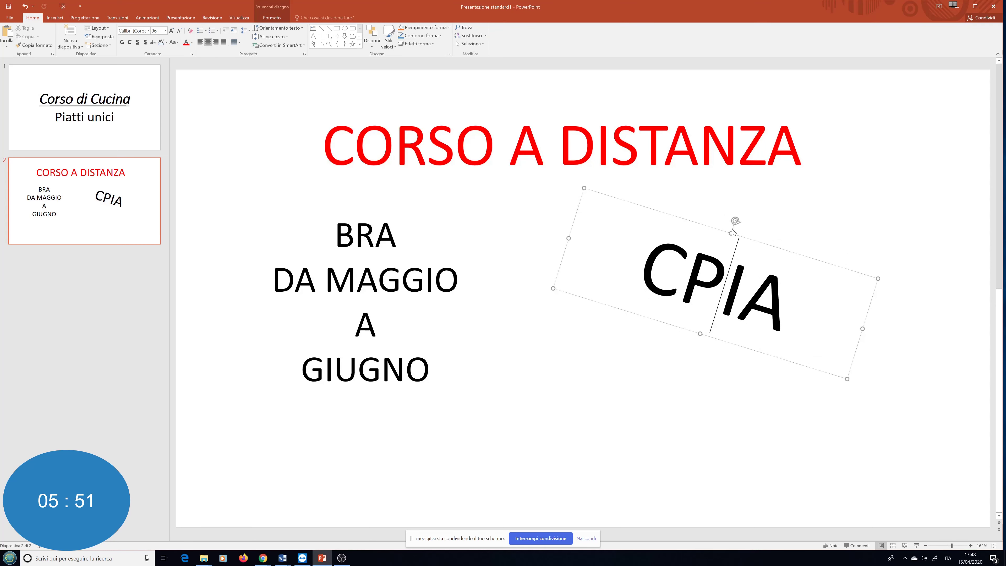
drag(736, 221, 688, 223)
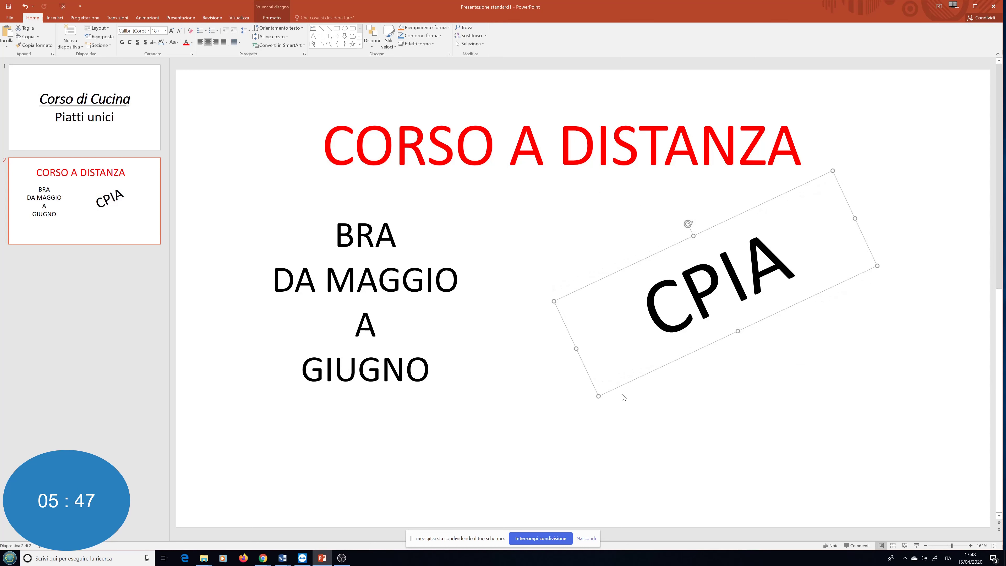
mouse_move(597, 395)
mouse_down()
mouse_move(720, 329)
mouse_move(715, 336)
mouse_move(252, 185)
mouse_up()
Shift the CORSO A DISTANZA title right and down, and nudge the CPIA box
click(560, 178)
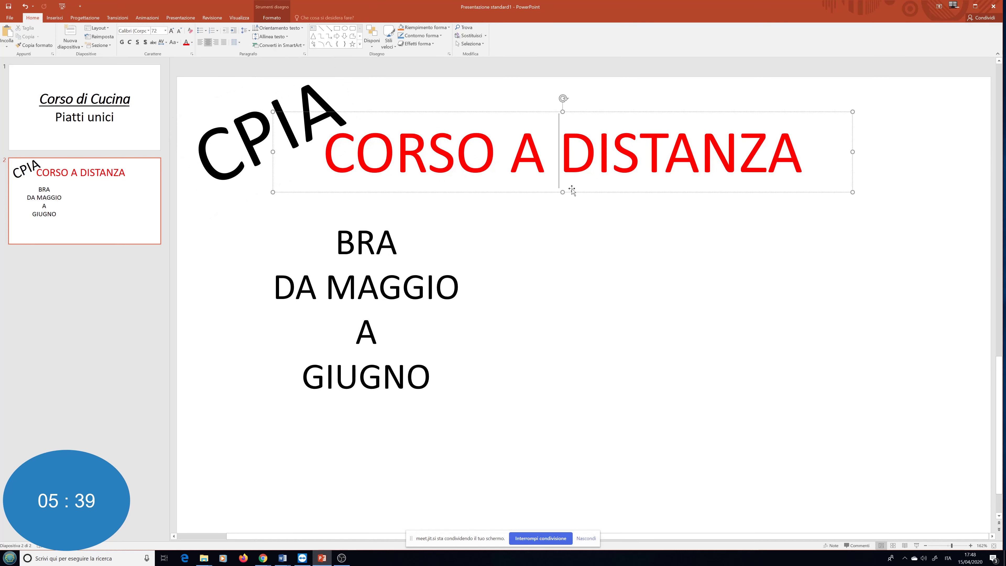
drag(573, 192, 650, 222)
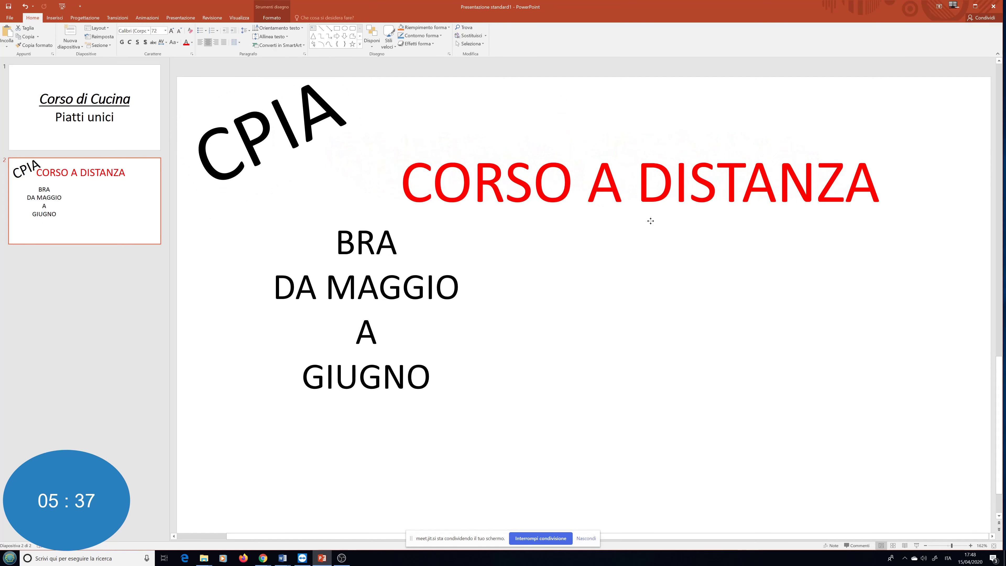
click(333, 238)
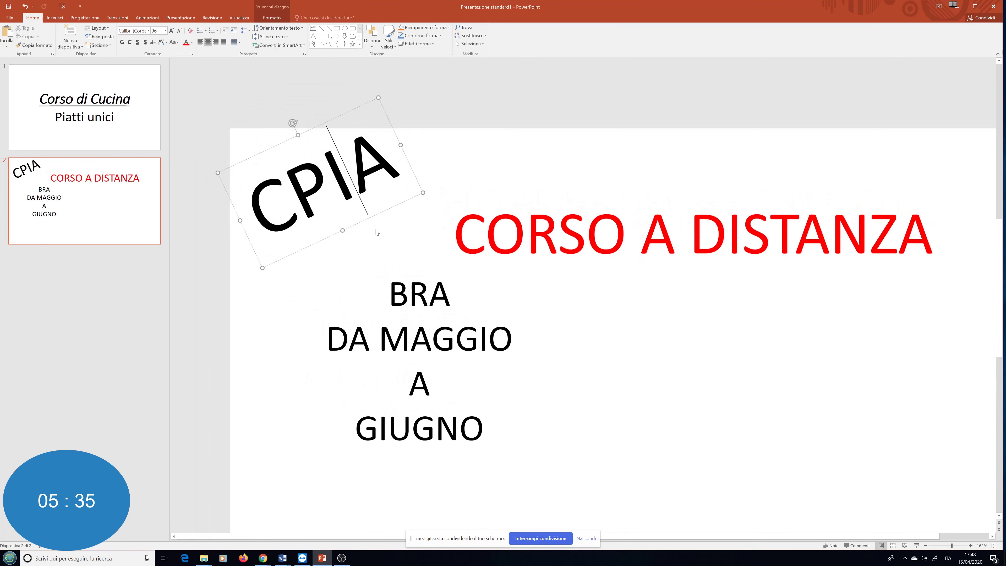
scroll(376, 232, down, 2)
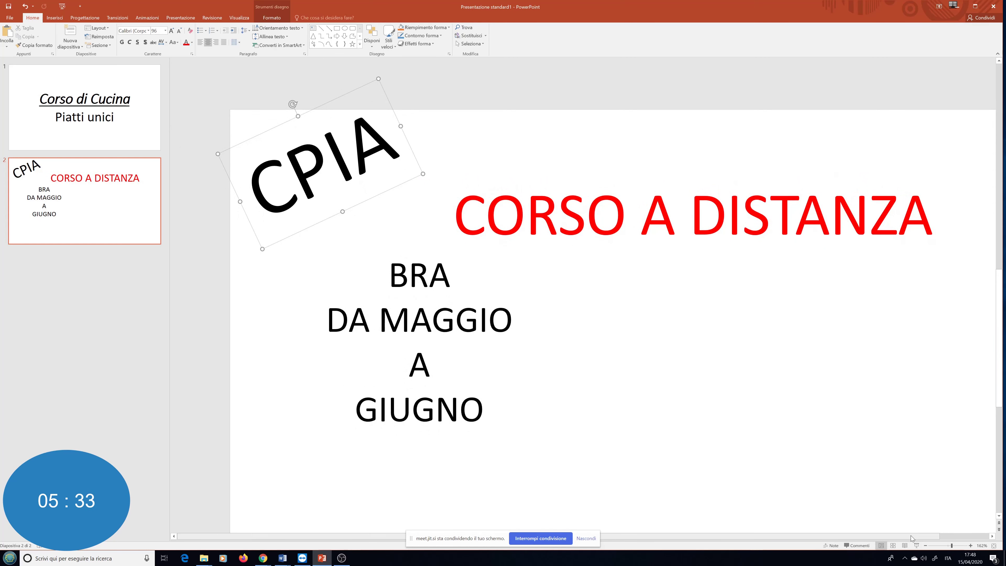
drag(912, 538, 946, 538)
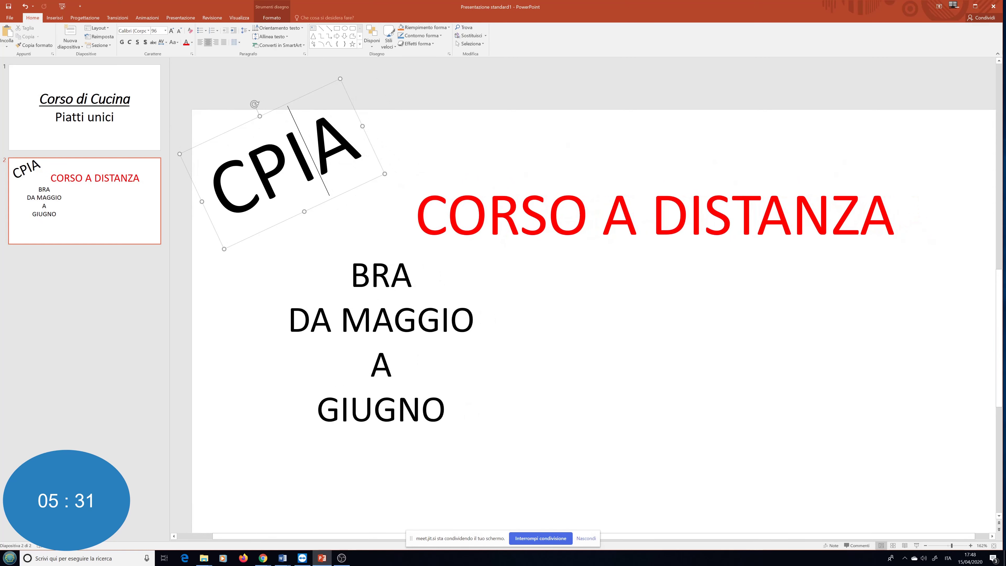
drag(346, 193, 367, 215)
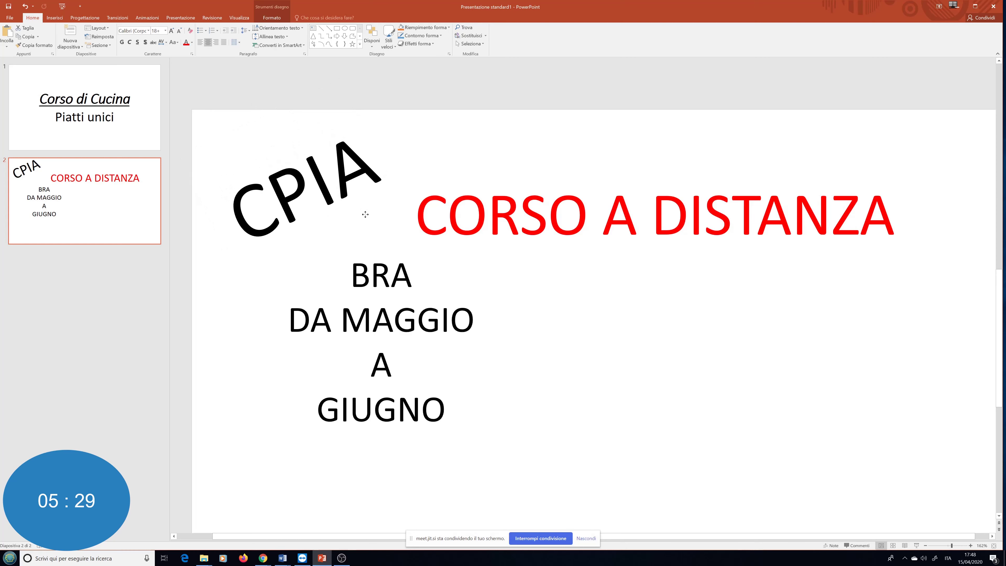
click(594, 343)
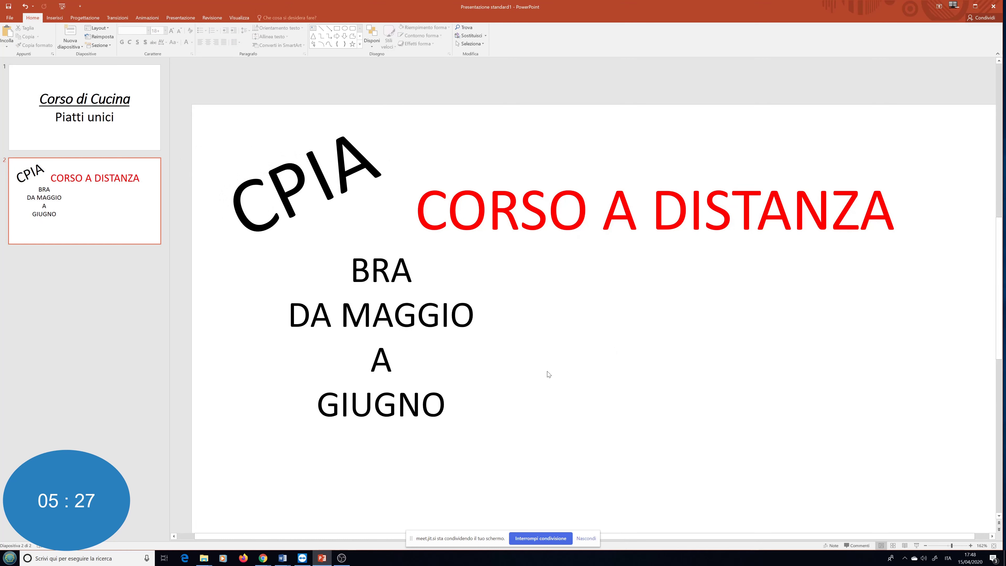
Move the BRA / DA MAGGIO dates block under the red title and widen it on both sides
scroll(512, 369, down, 1)
scroll(512, 369, down, 1)
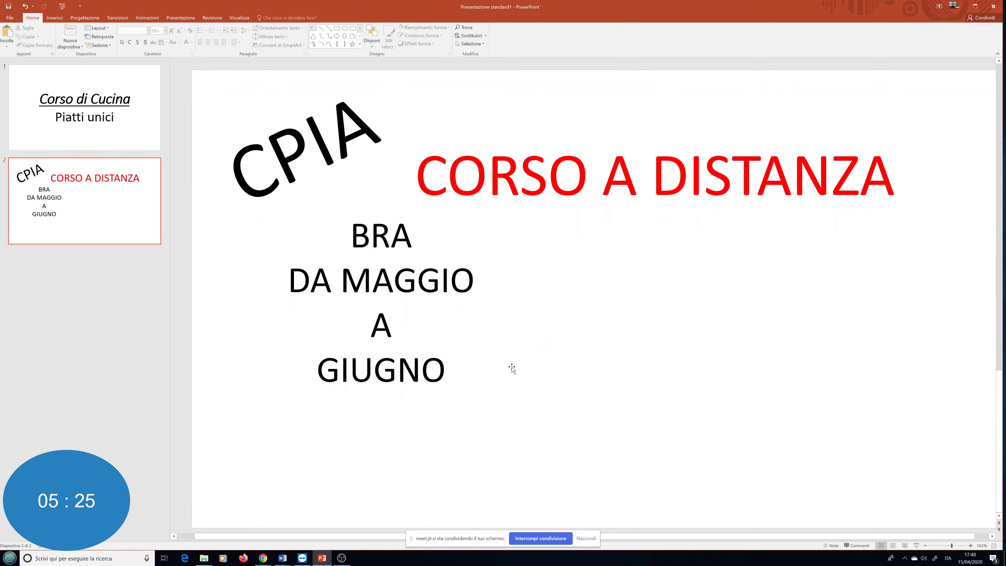
click(416, 280)
drag(454, 398, 727, 418)
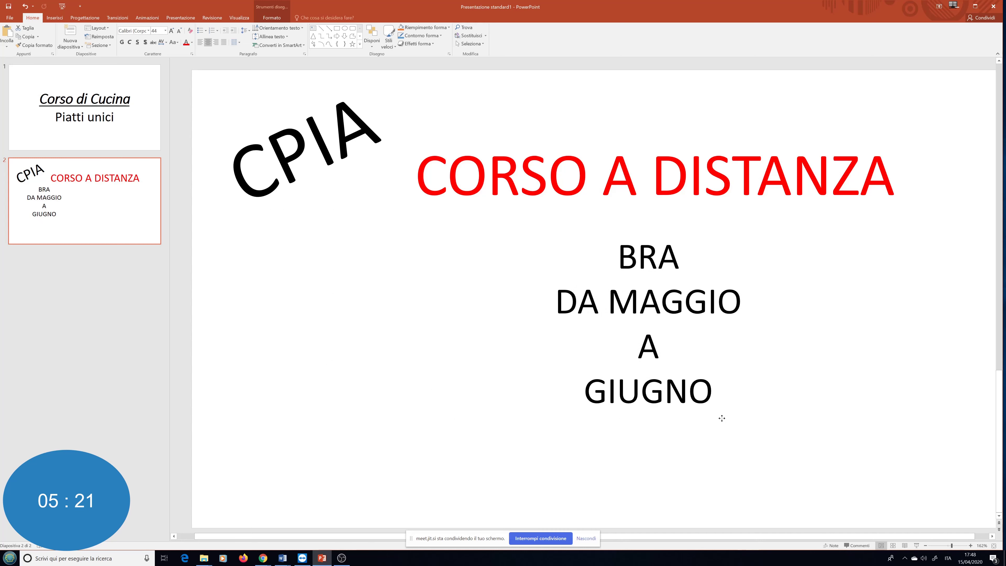
drag(727, 418, 720, 419)
drag(494, 324, 413, 325)
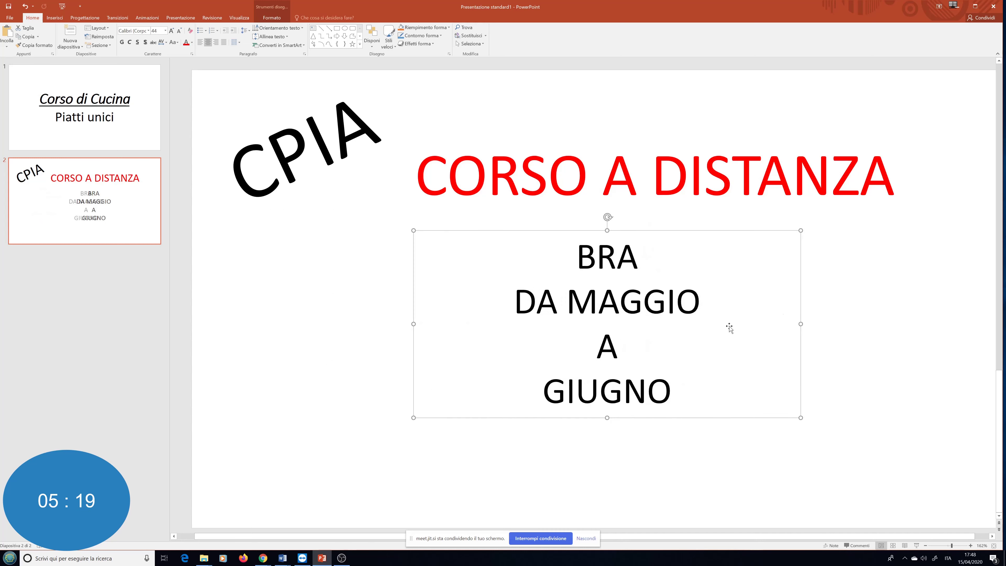
drag(800, 324, 907, 322)
click(298, 326)
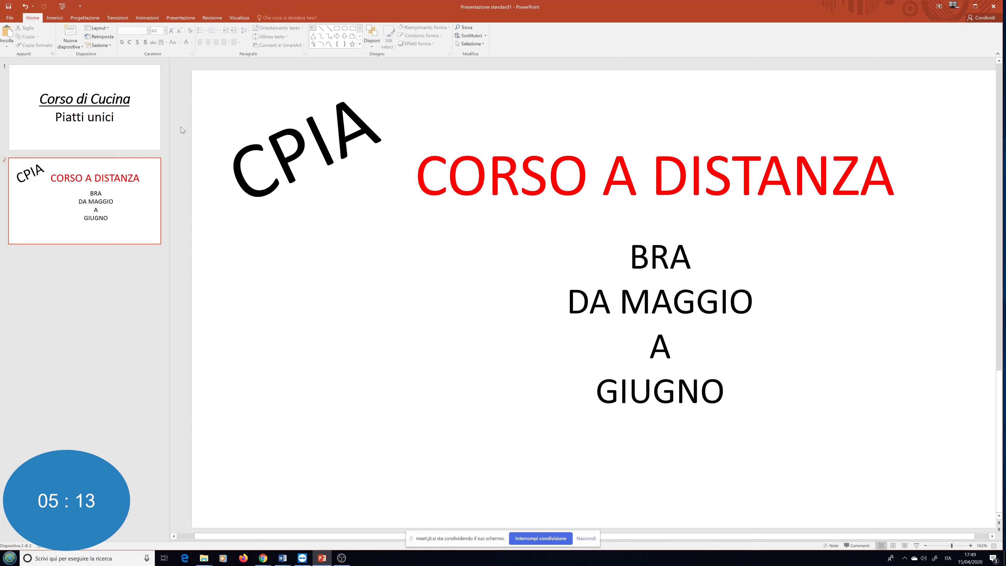
click(55, 18)
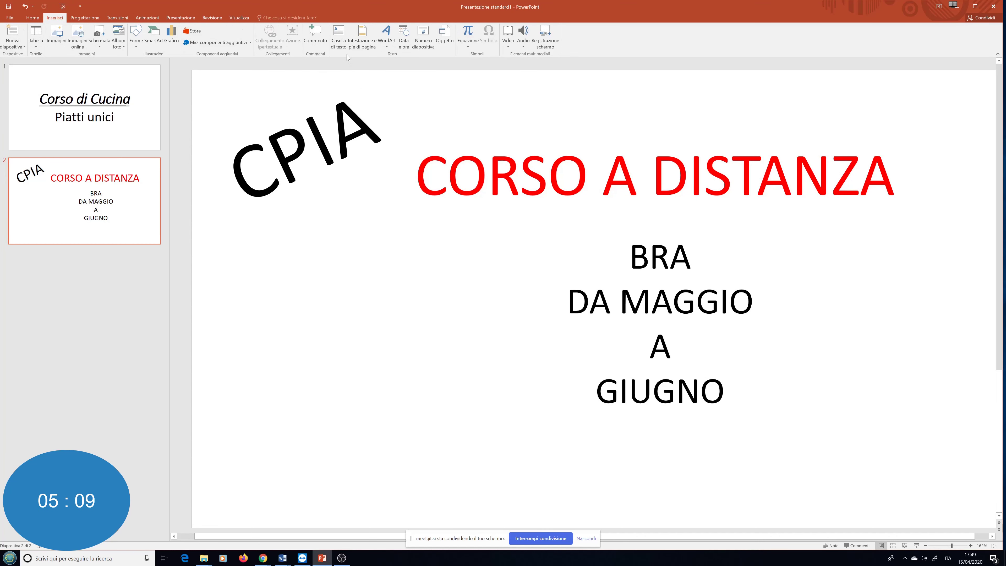
Draw a blue explosion star on the left side of slide 2
click(136, 46)
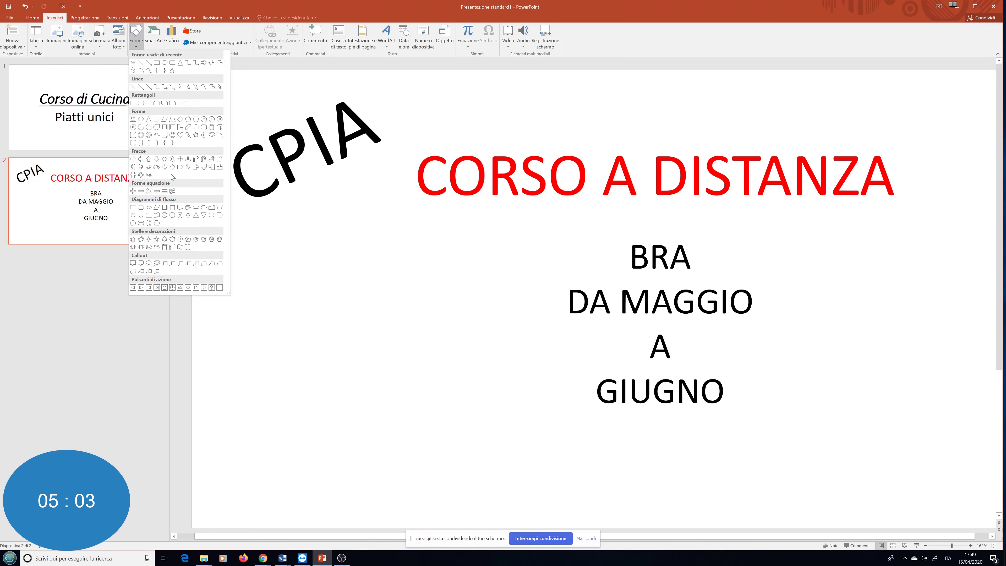
click(134, 241)
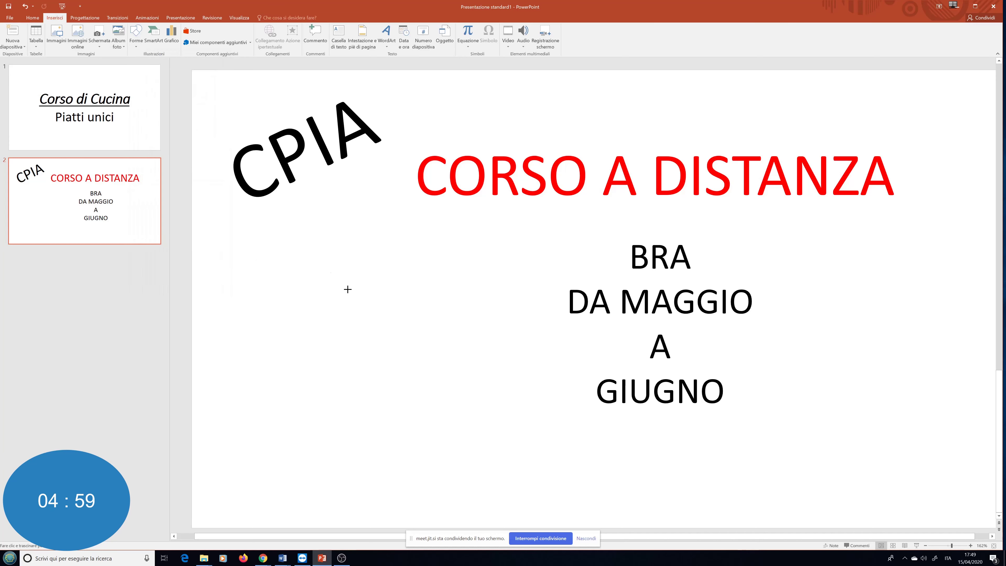
drag(330, 269, 556, 501)
drag(492, 415, 436, 349)
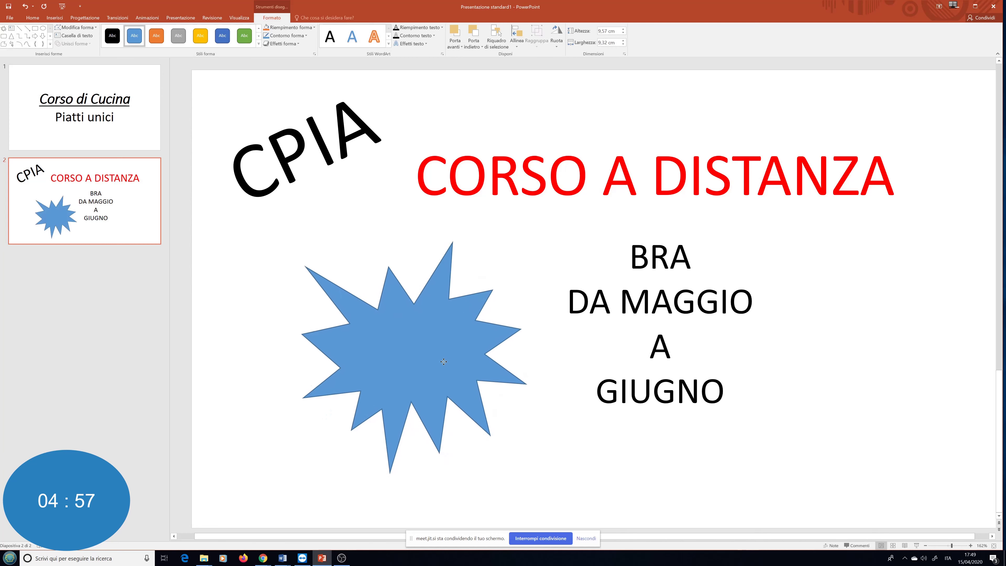
Type 'BRA' inside the star and shift the star slightly left
right_click(407, 336)
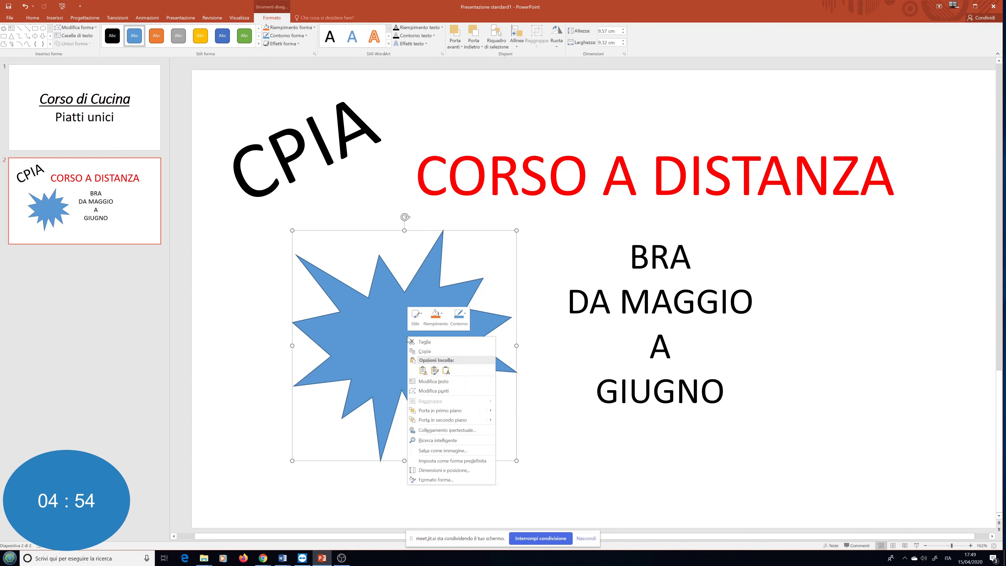
click(426, 381)
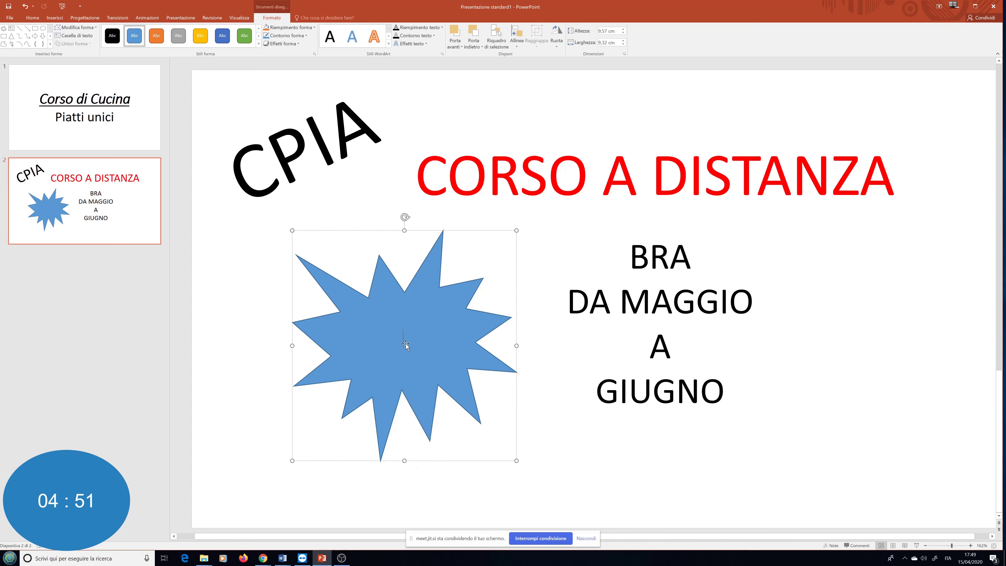
text(B)
text(RA)
click(520, 396)
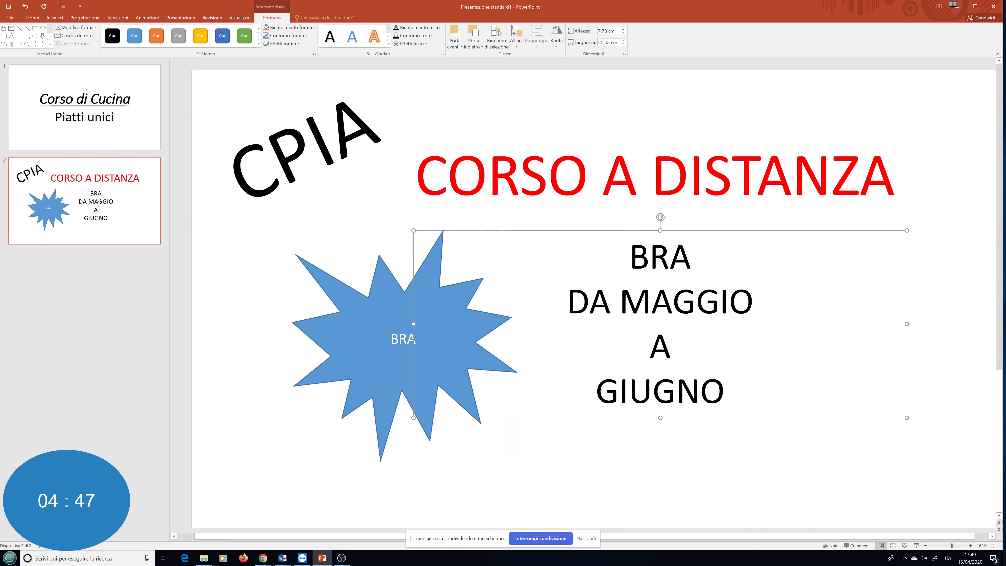
click(430, 358)
drag(420, 338, 403, 337)
Enlarge the BRA text in the star with four font size increases
double_click(386, 339)
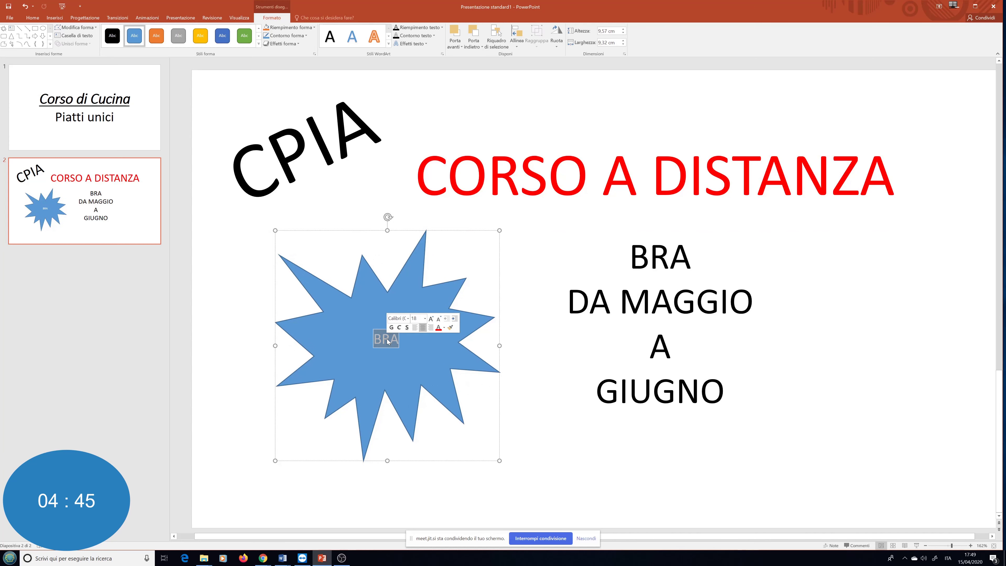
click(39, 19)
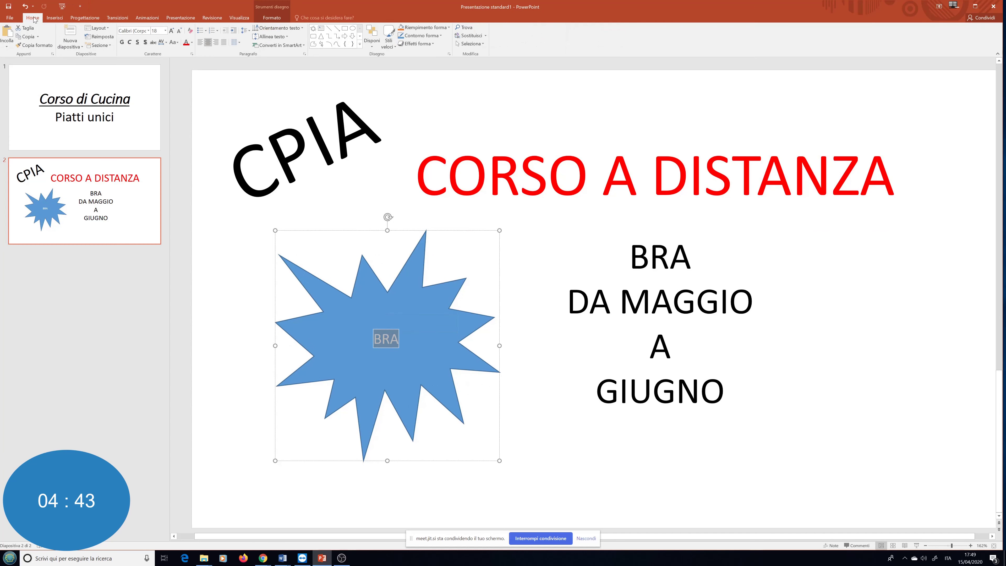
click(172, 30)
click(172, 31)
click(171, 30)
click(172, 30)
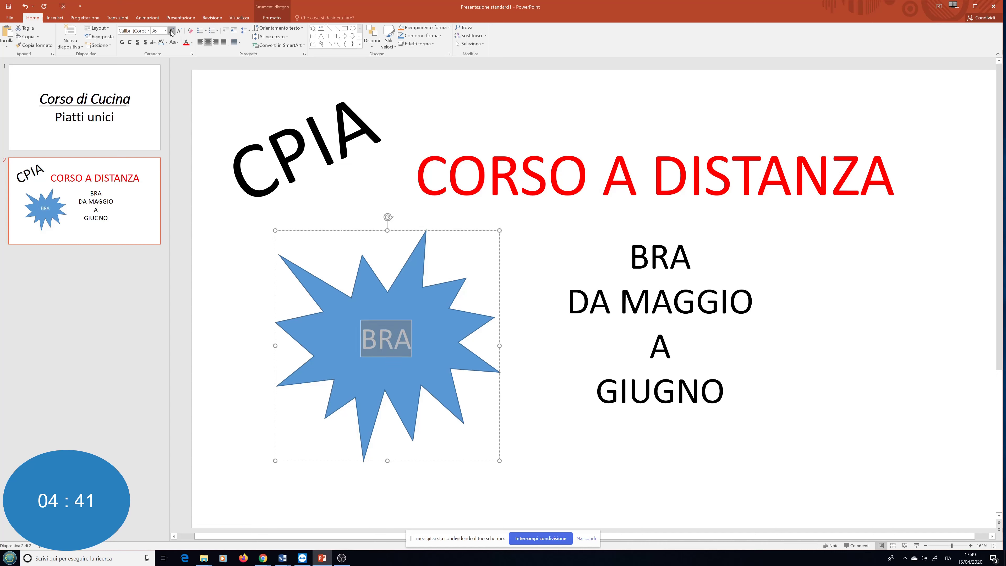
click(171, 30)
click(172, 30)
click(172, 31)
click(172, 30)
click(588, 124)
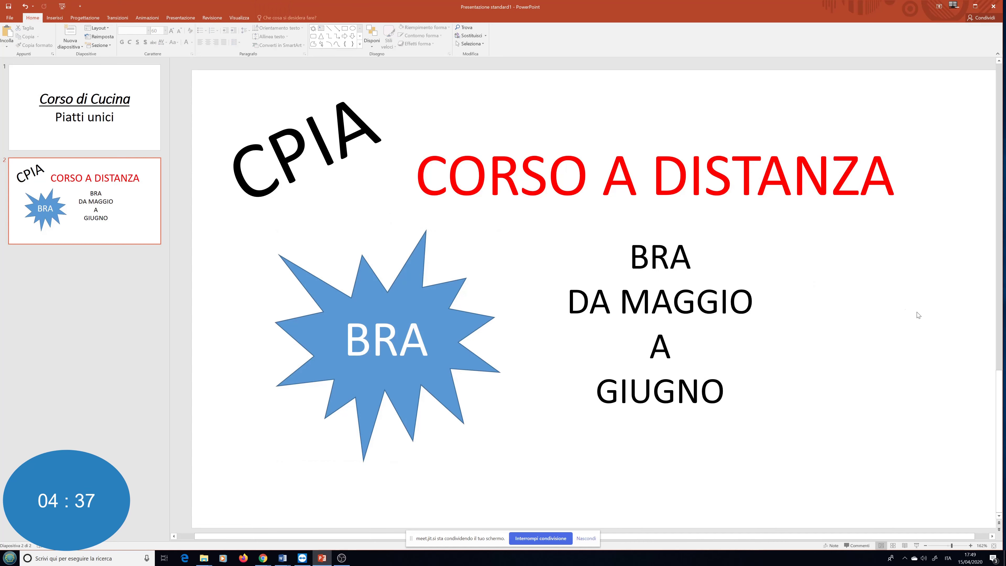
Play the slideshow from the Corso di Cucina slide through the CPIA slide to the end
click(137, 117)
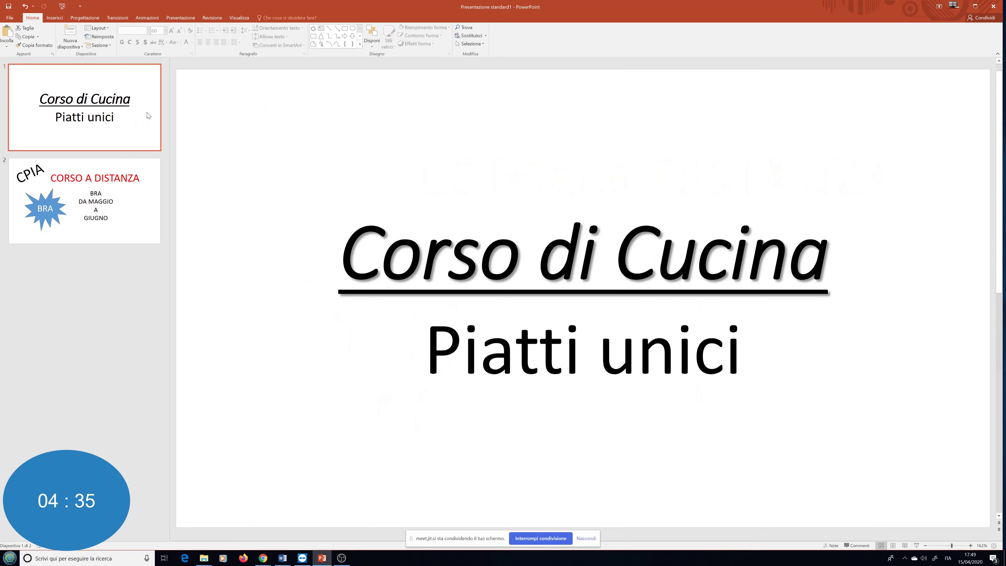
click(151, 163)
click(148, 111)
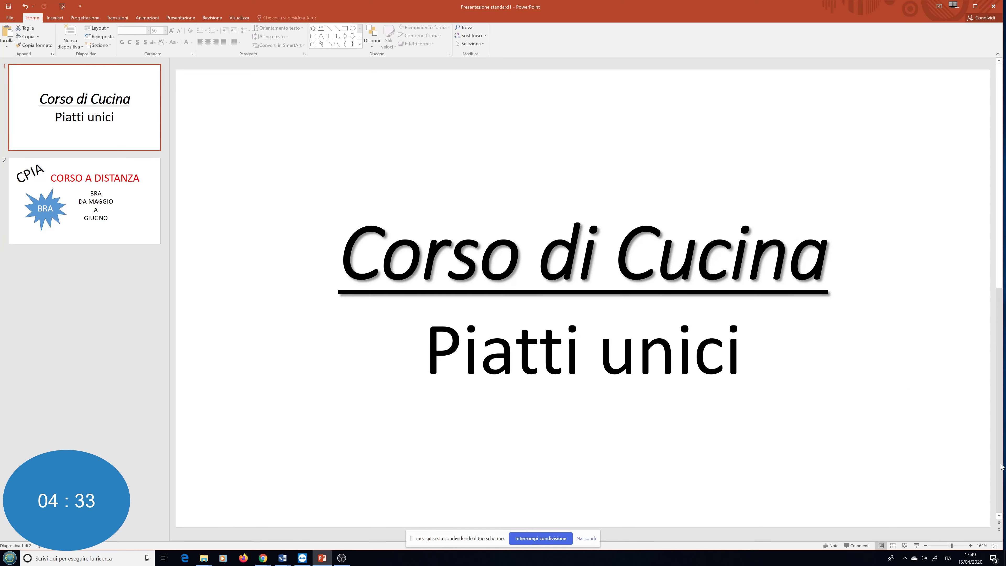
click(917, 546)
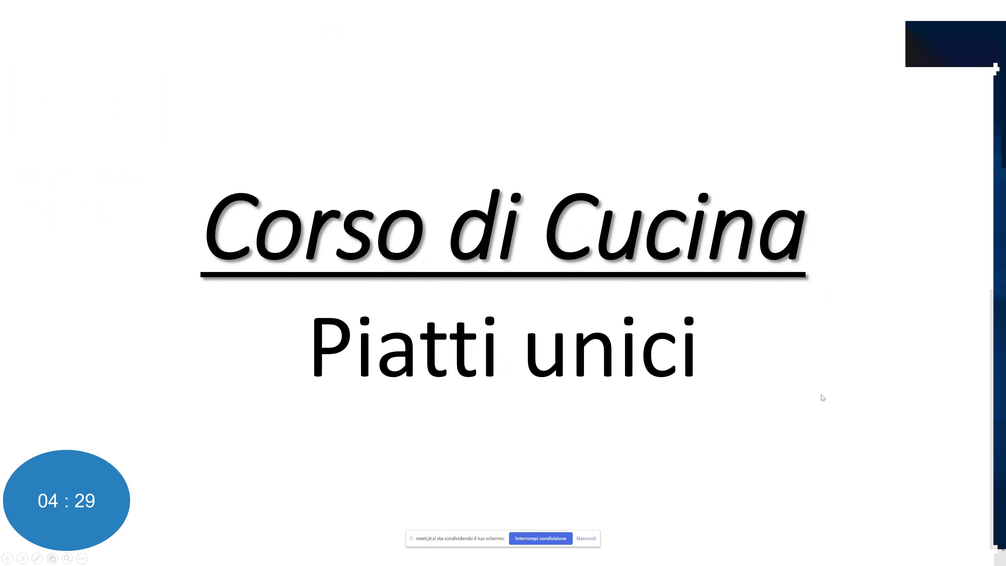
click(681, 322)
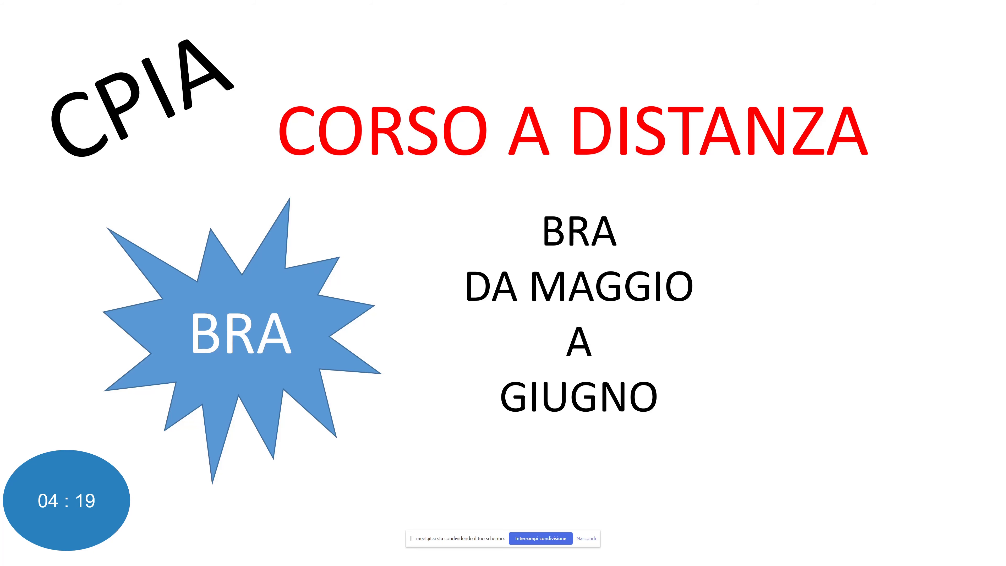
click(781, 296)
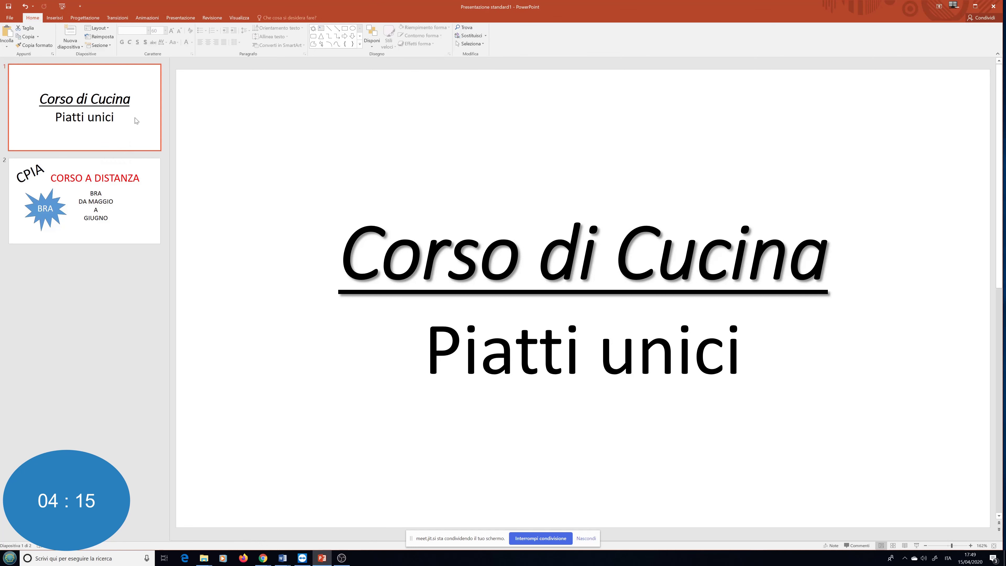
Try the CPIA slide first, then restore Corso di Cucina as slide 1 and show the CPIA slide
click(142, 193)
click(144, 136)
click(150, 198)
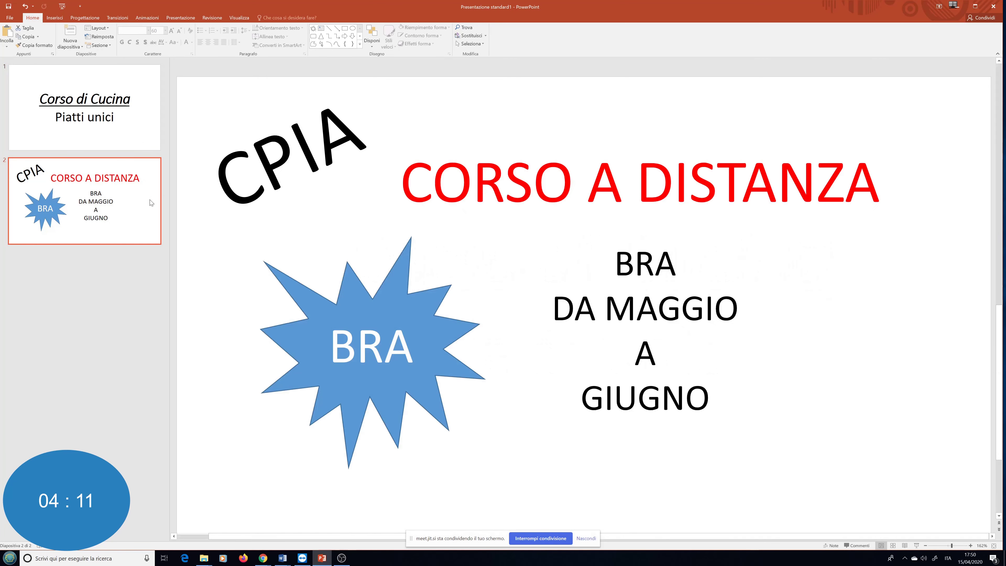
drag(148, 178, 141, 106)
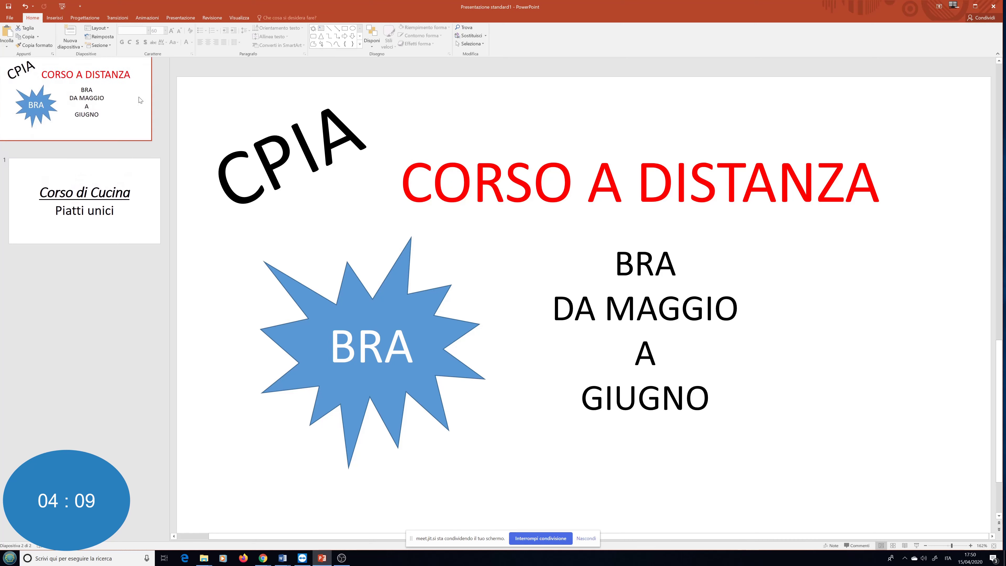
click(156, 190)
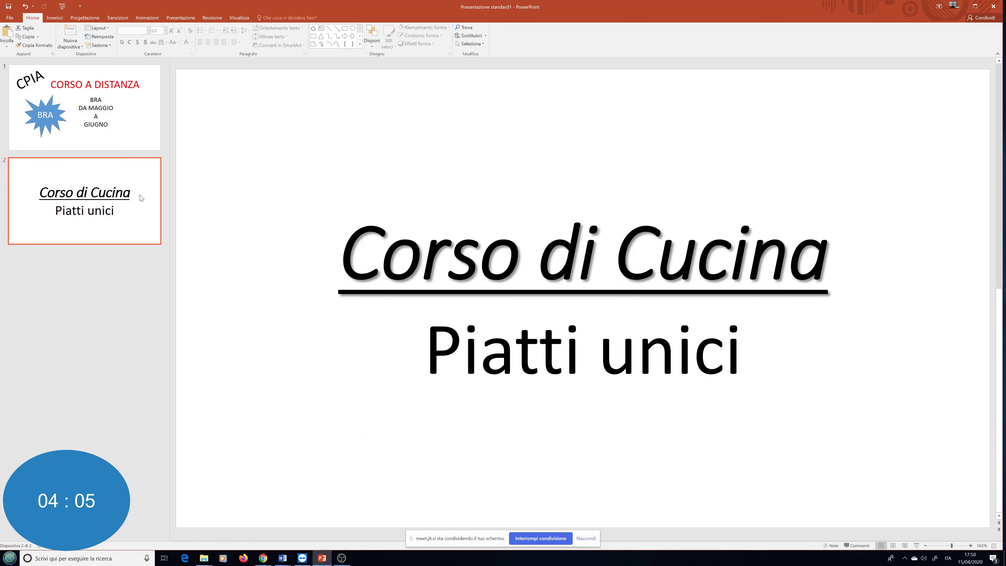
drag(147, 199, 137, 93)
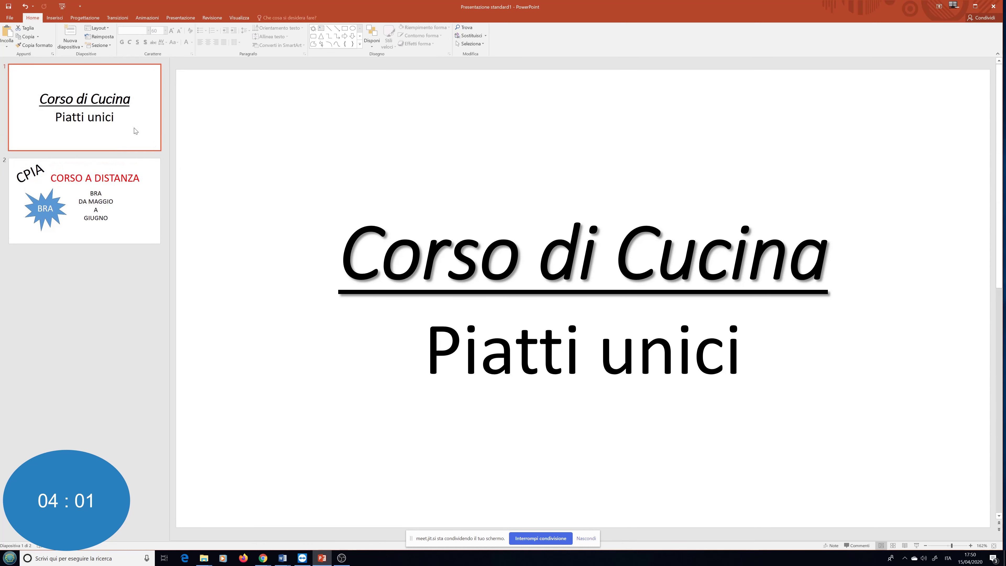
click(154, 218)
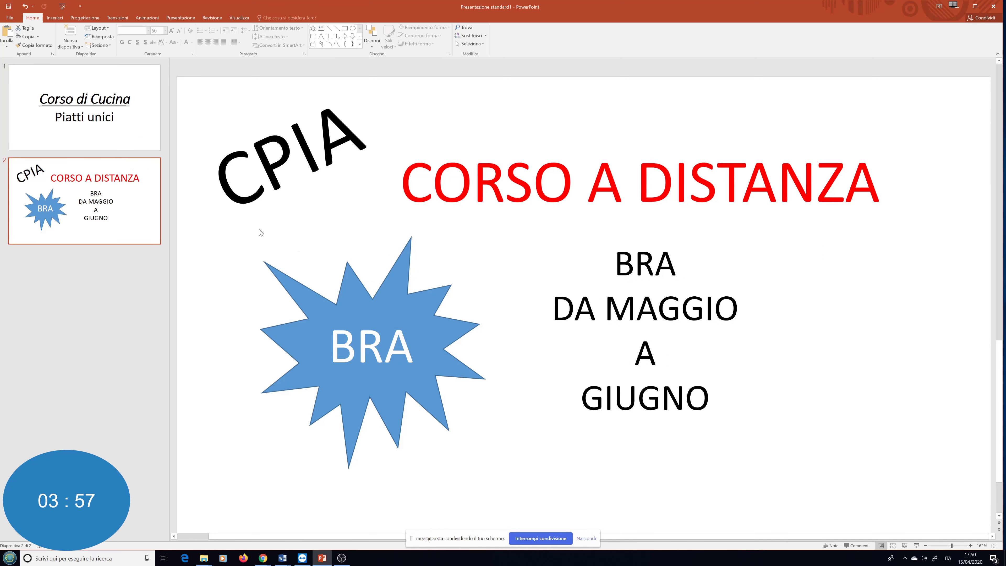
Delete the blue BRA star and the four-line dates text box from slide 2
click(452, 344)
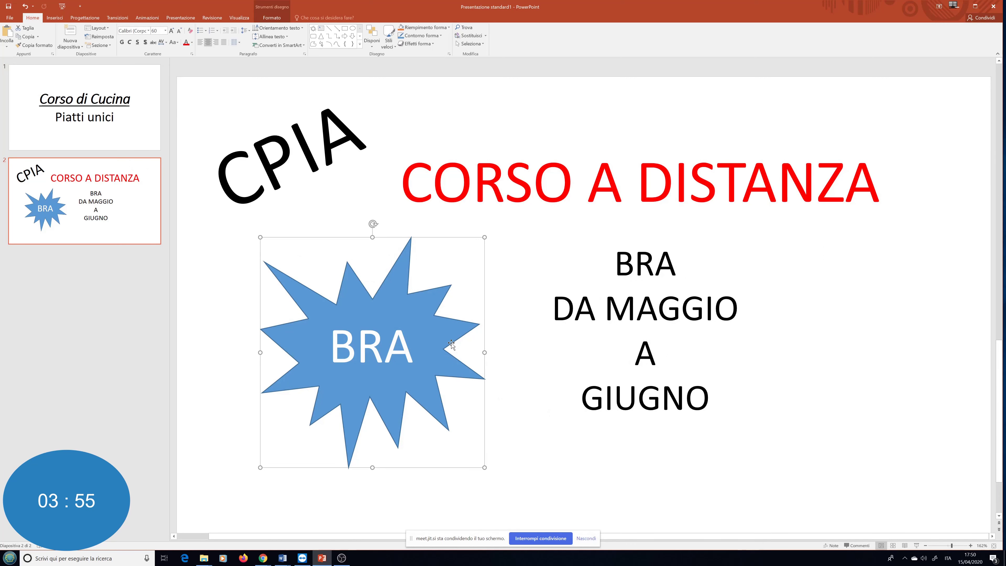
key(Delete)
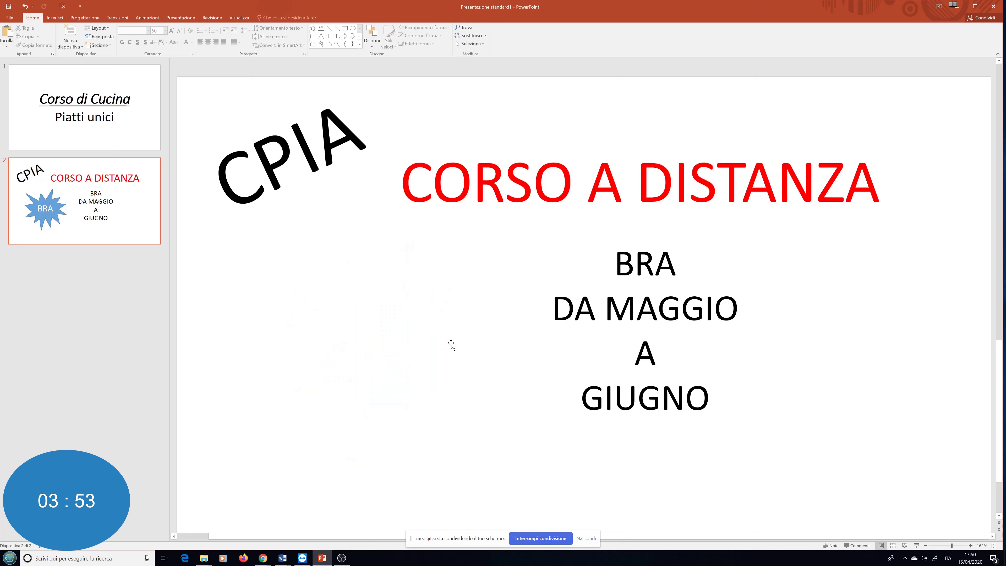
click(658, 307)
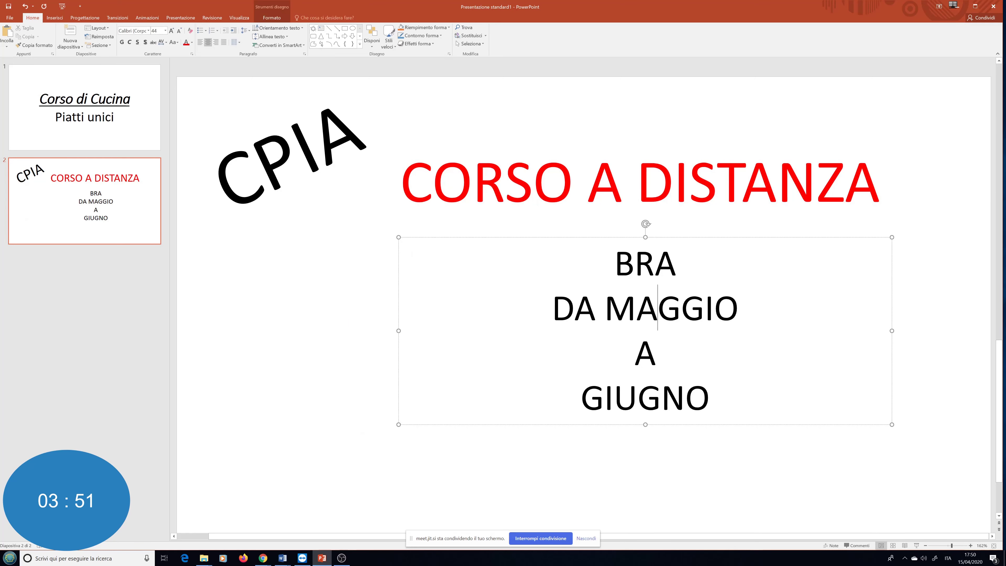
click(675, 424)
key(Delete)
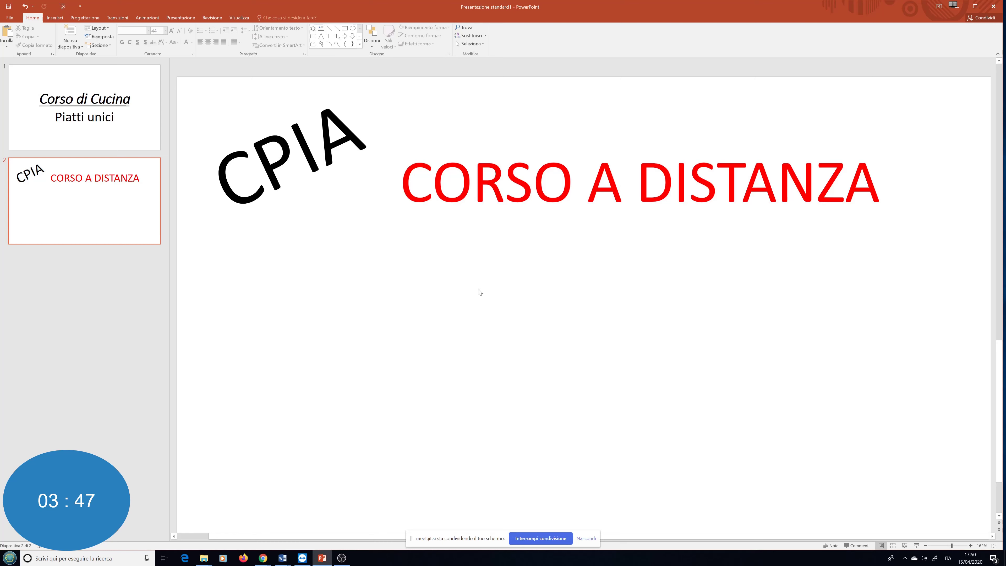
click(128, 133)
Move 'Piatti unici' above the title and 'Corso di Cucina' lower and to the left
click(637, 348)
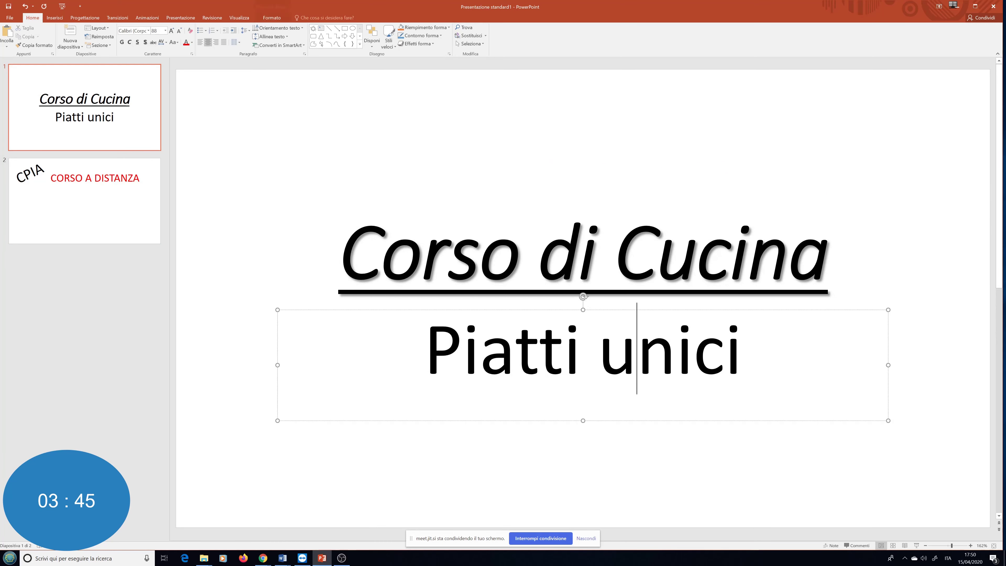
mouse_move(627, 420)
mouse_down()
mouse_move(608, 200)
mouse_move(654, 212)
mouse_up()
click(613, 254)
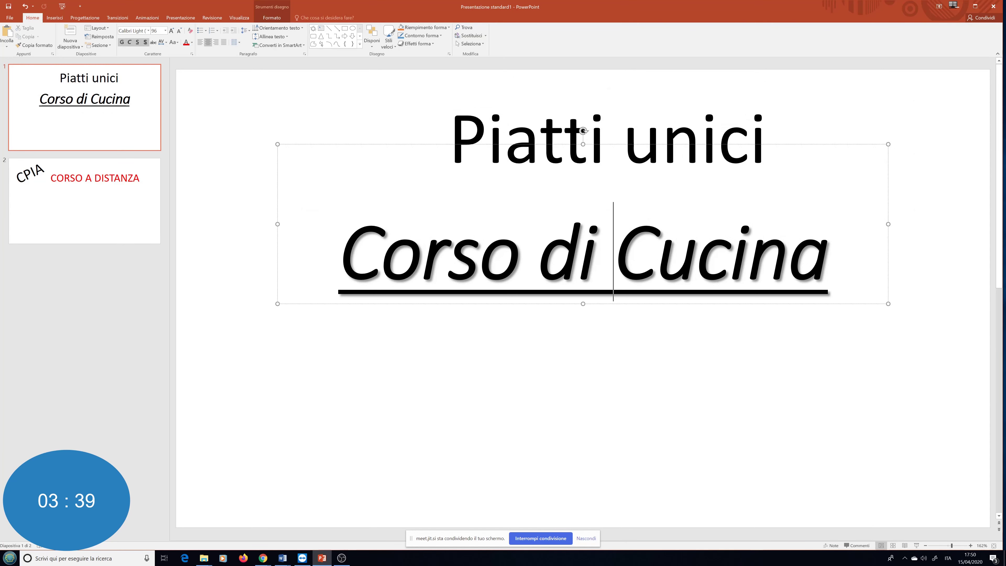
drag(613, 254, 578, 257)
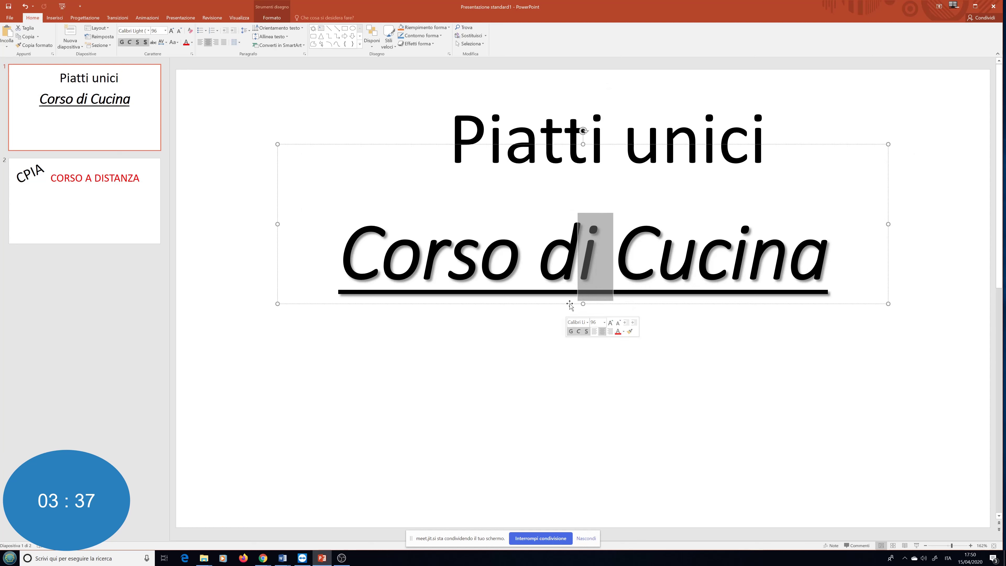
double_click(578, 250)
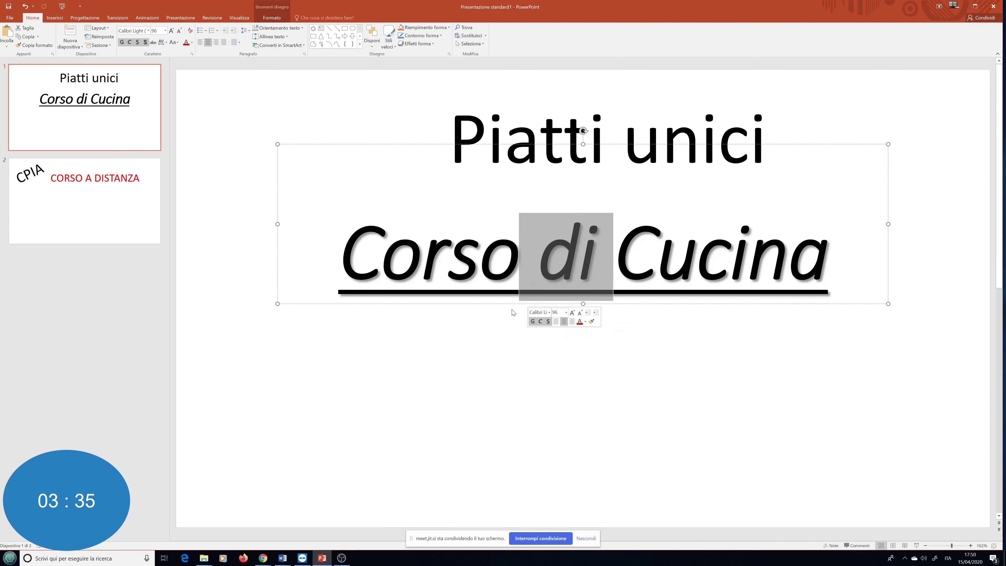
click(504, 314)
click(518, 254)
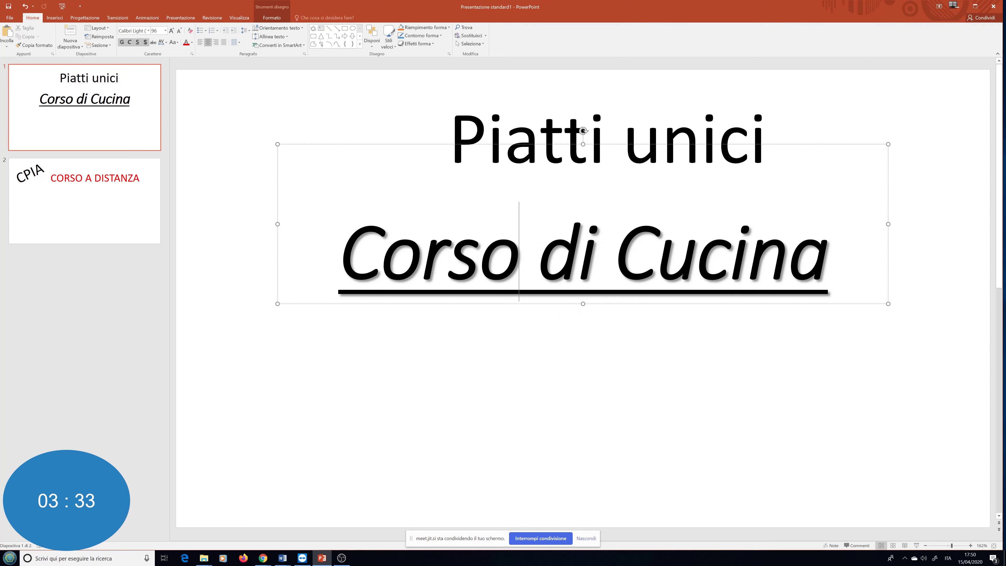
mouse_move(510, 303)
mouse_down()
mouse_move(437, 390)
mouse_move(434, 420)
mouse_up()
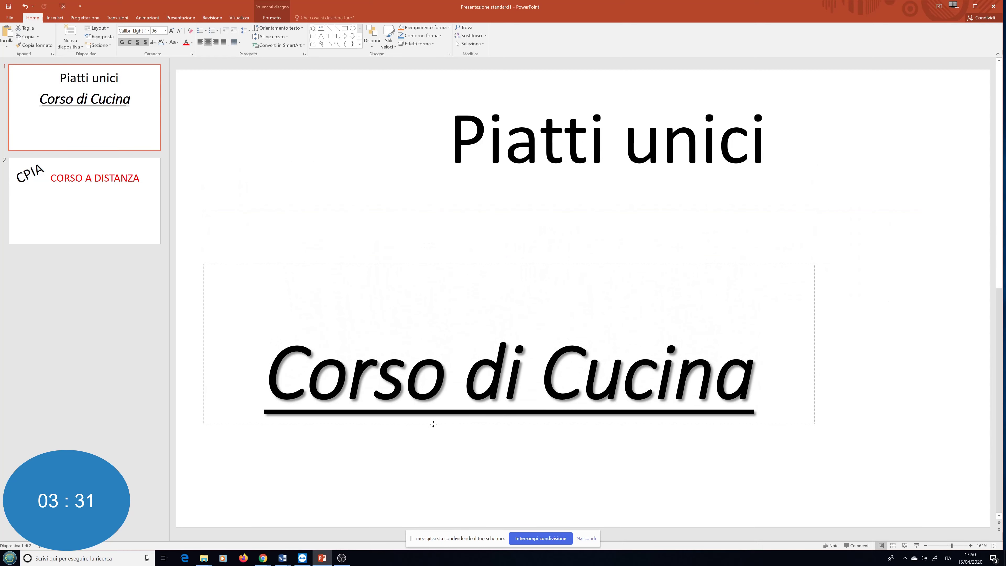
Make the Piatti unici box narrower and move it to the right side of the slide
click(606, 138)
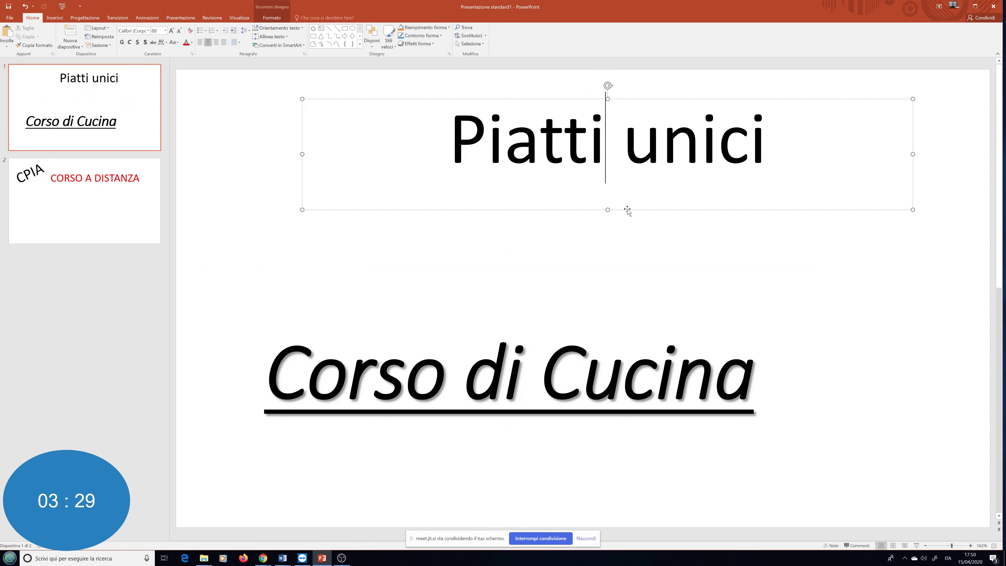
drag(628, 210, 671, 243)
drag(956, 186, 736, 202)
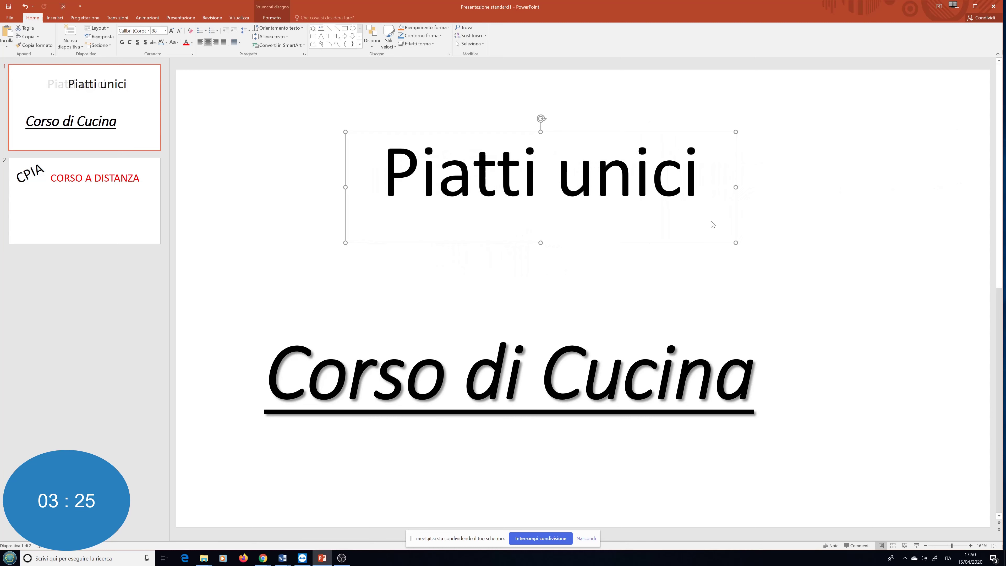
drag(689, 242, 867, 290)
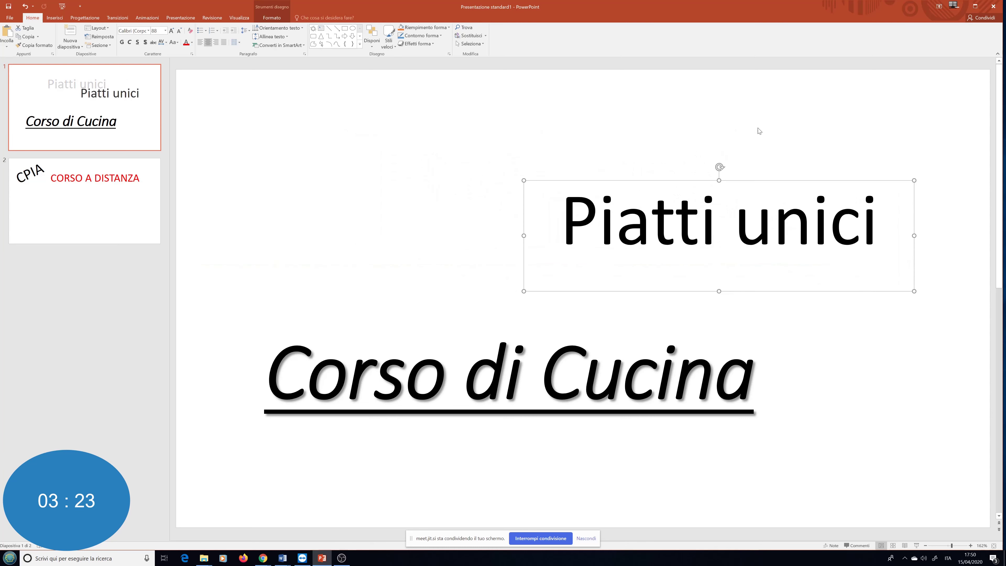
click(600, 159)
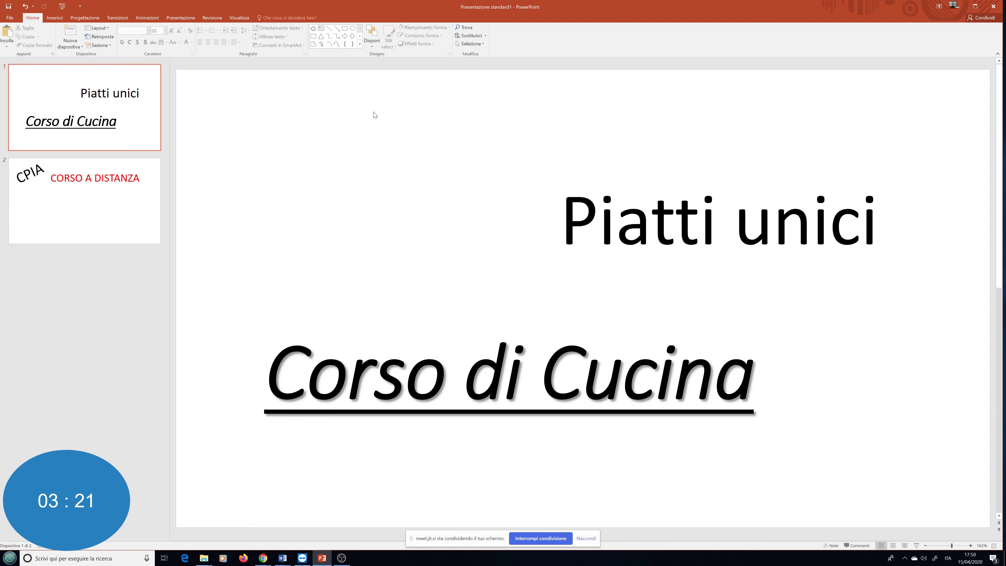
click(54, 18)
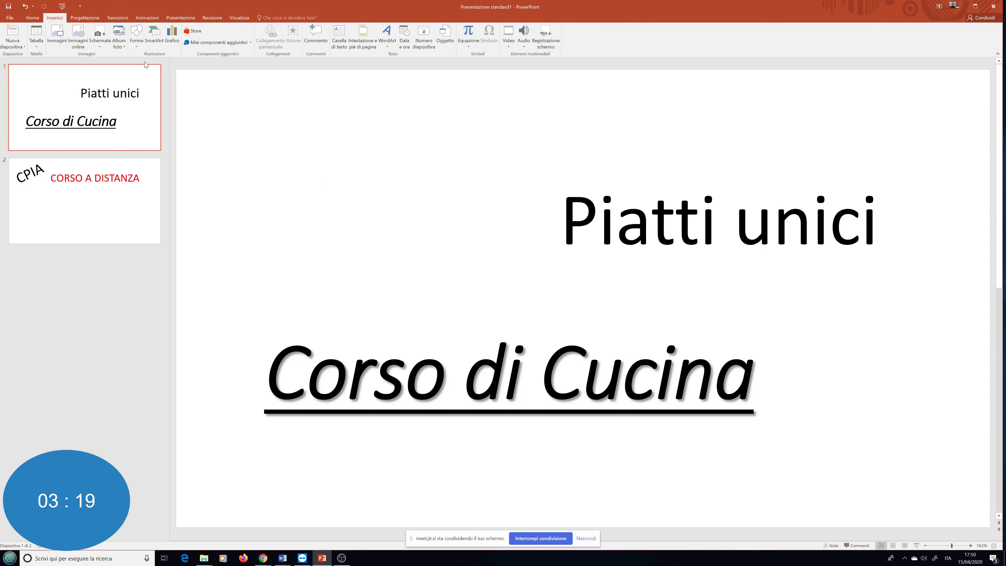
Draw a blue starburst in the upper-left area of slide 1
click(136, 37)
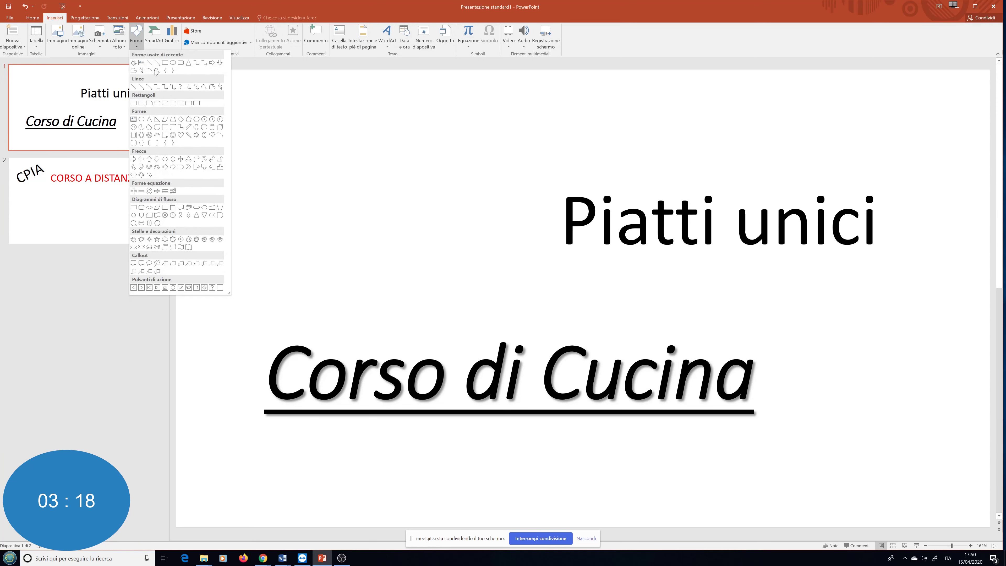
click(141, 241)
drag(265, 136, 523, 313)
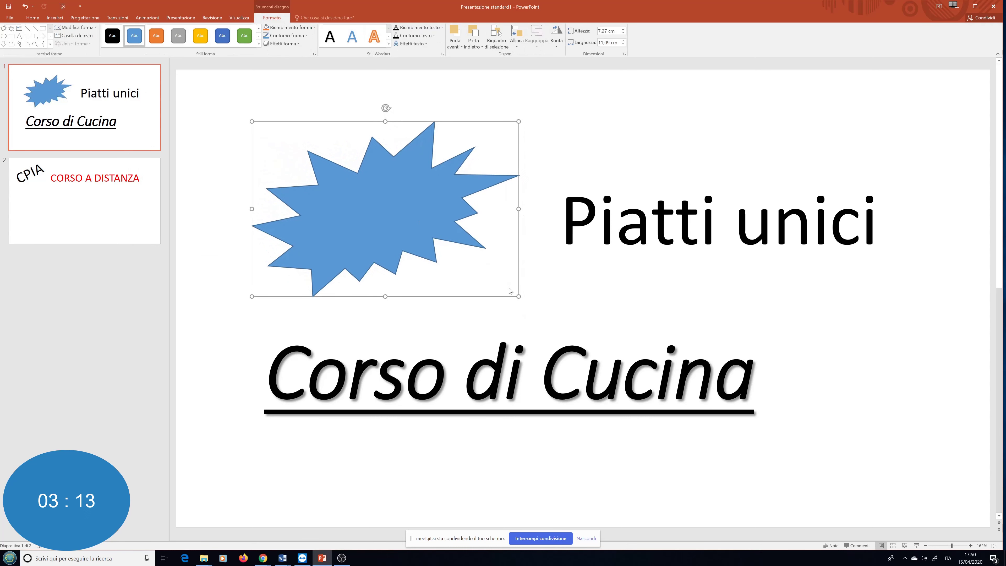
drag(519, 298, 539, 310)
drag(452, 208, 442, 202)
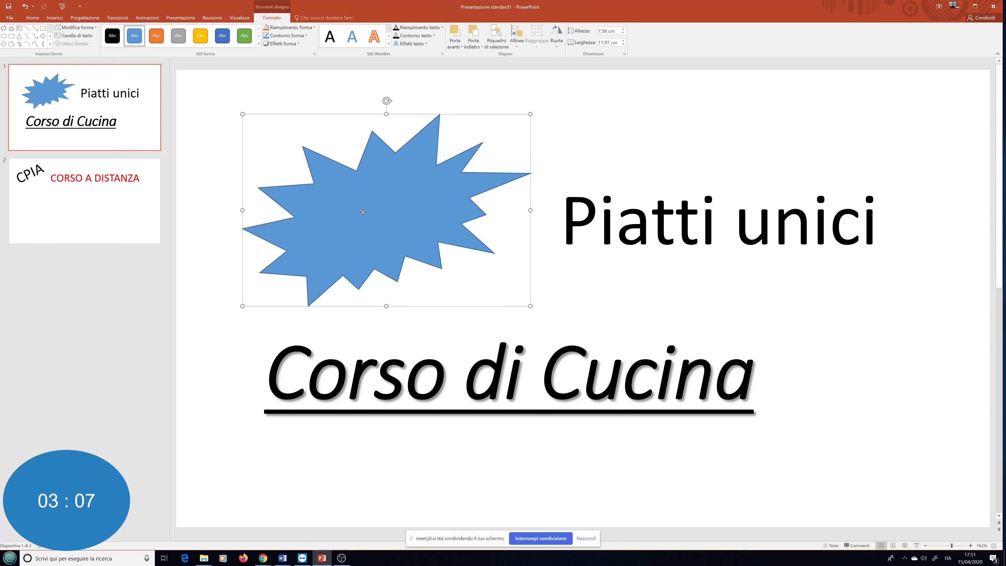
Type 'PREZZI BASSI' in the starburst and enlarge the text to 44 pt
right_click(475, 305)
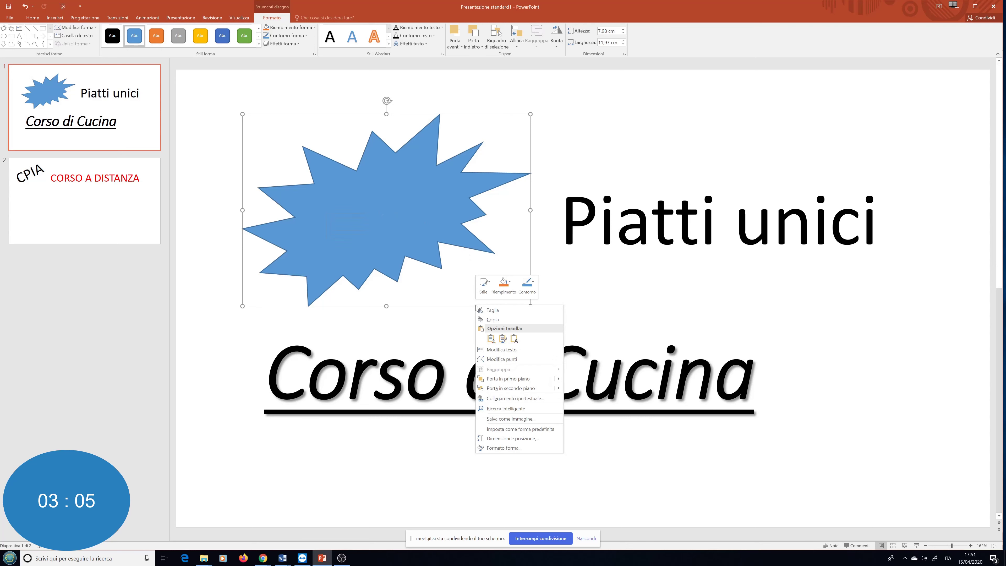
click(506, 350)
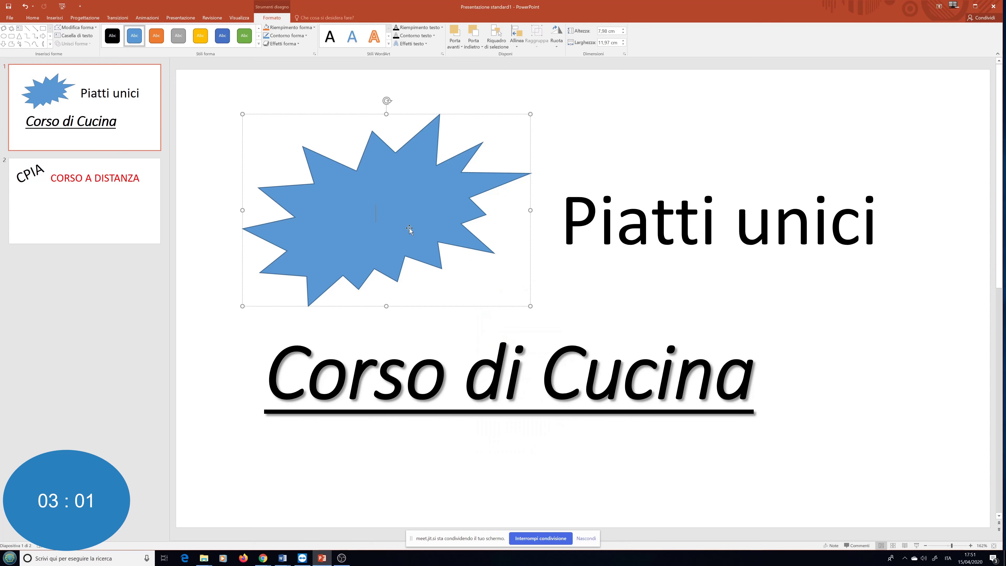
click(244, 212)
text(PREZZ)
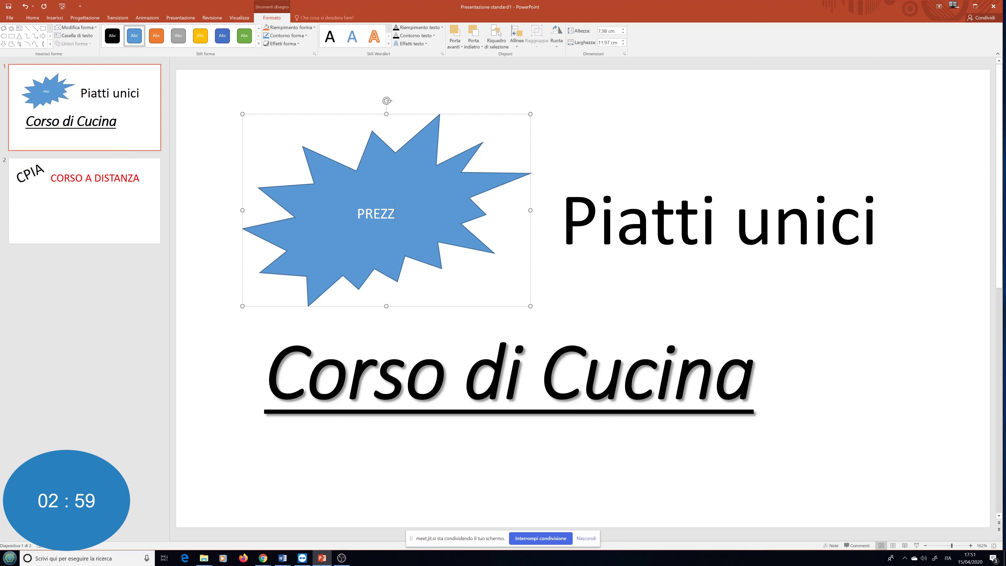
text(I BASSI)
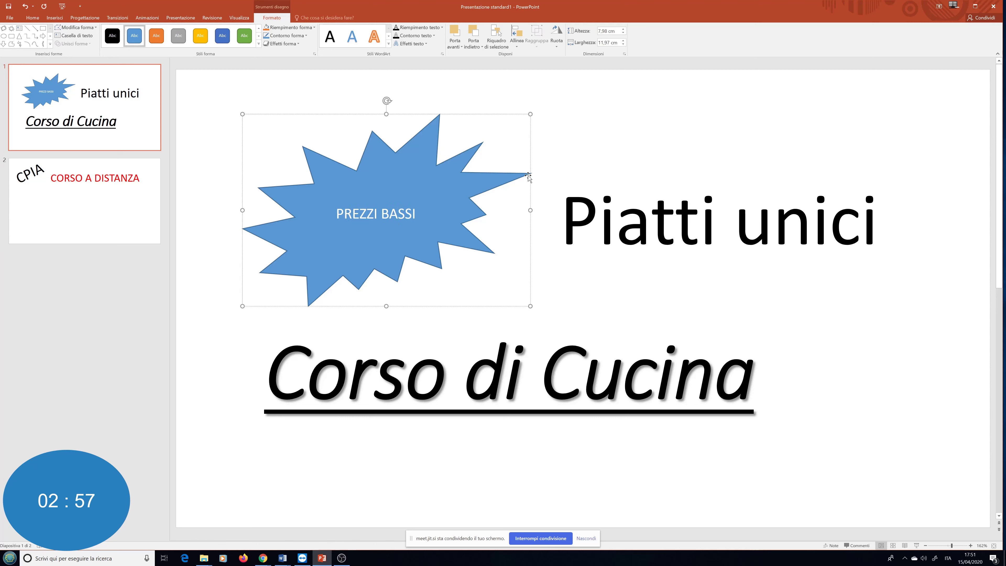
drag(415, 215, 336, 214)
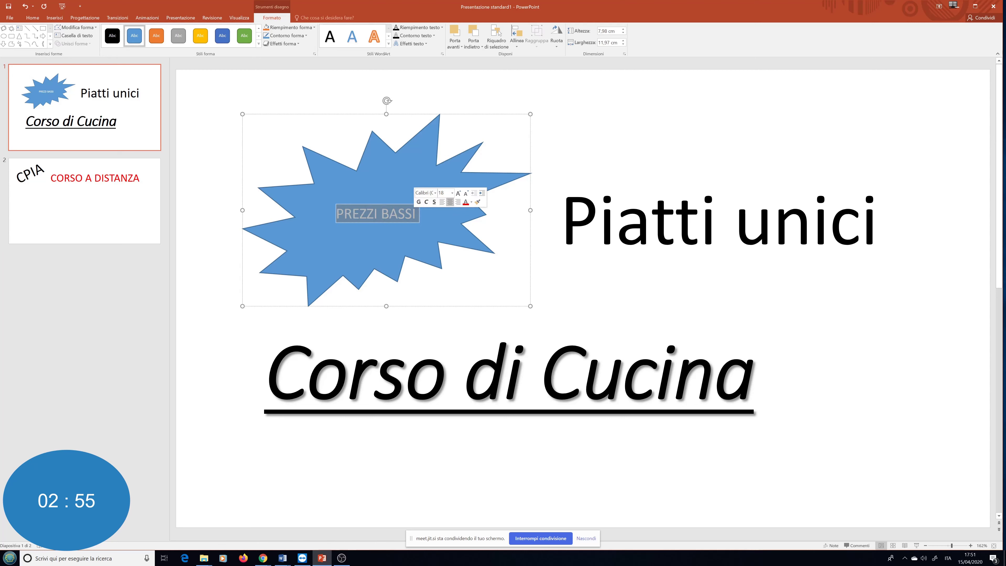
click(33, 18)
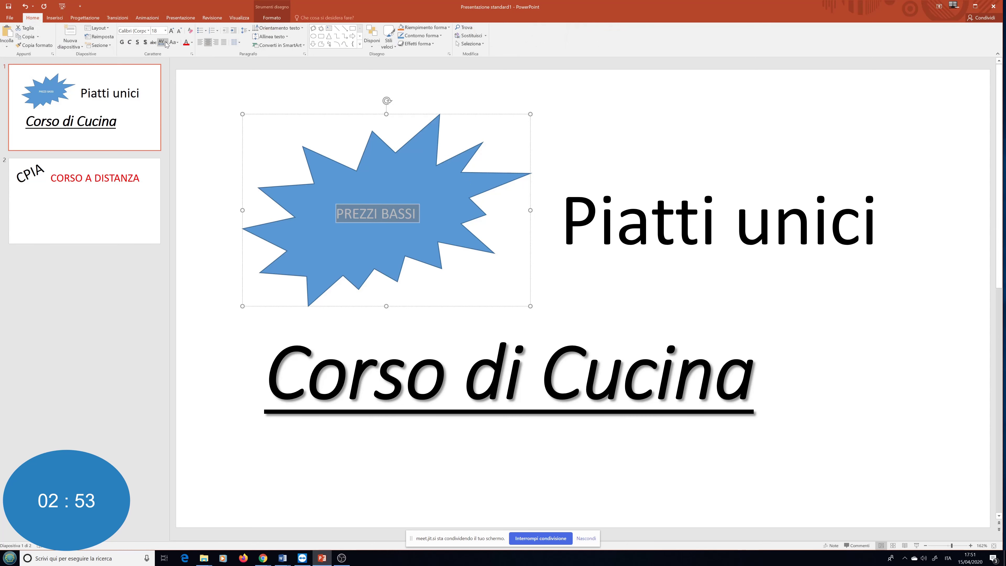
click(171, 31)
click(171, 31)
click(171, 31)
click(171, 31)
click(172, 31)
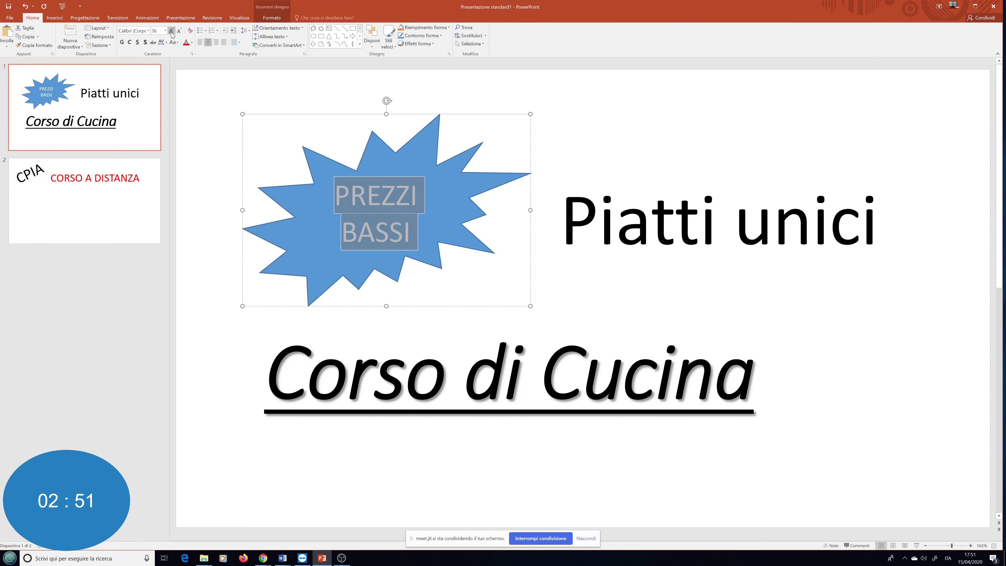
click(171, 31)
click(171, 31)
Widen the PREZZI BASSI starburst toward the left
drag(242, 208, 191, 209)
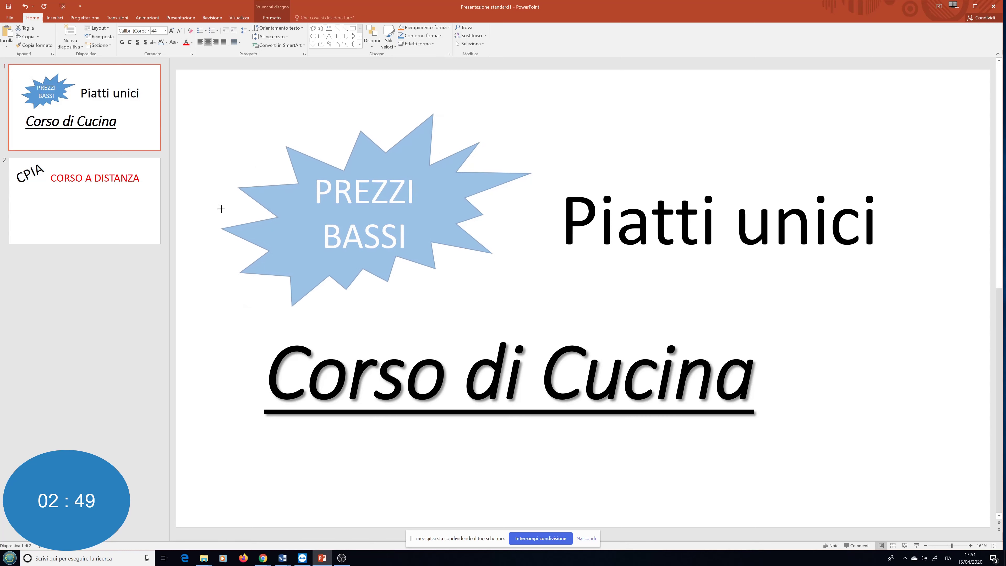
key(Escape)
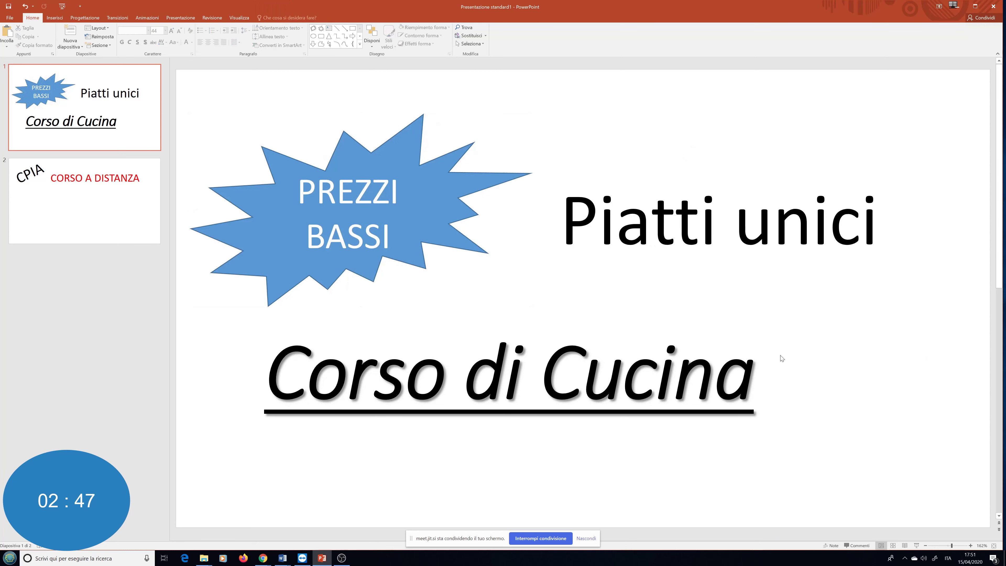
click(444, 225)
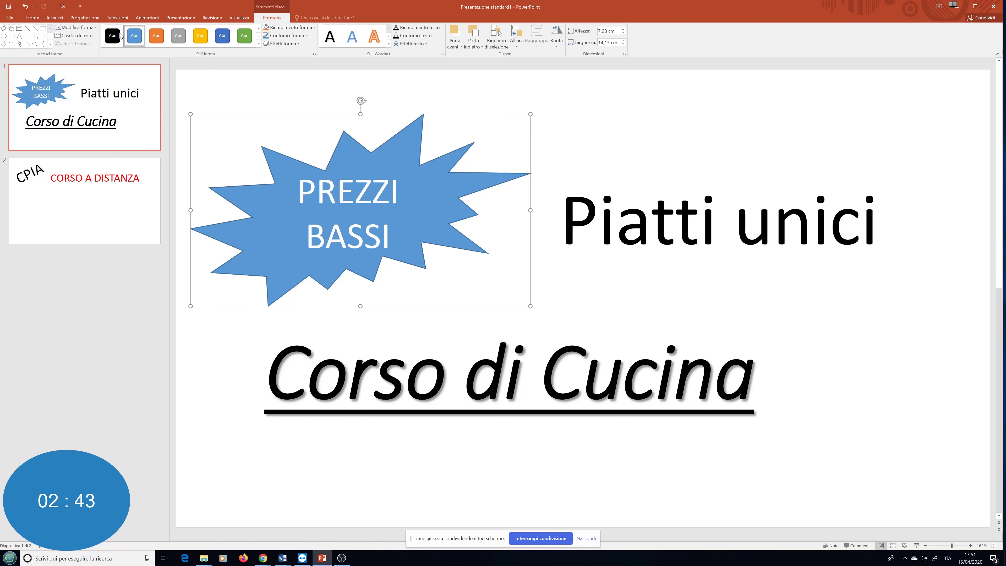
Apply the orange shape style from the full styles gallery to the PREZZI BASSI starburst
click(202, 37)
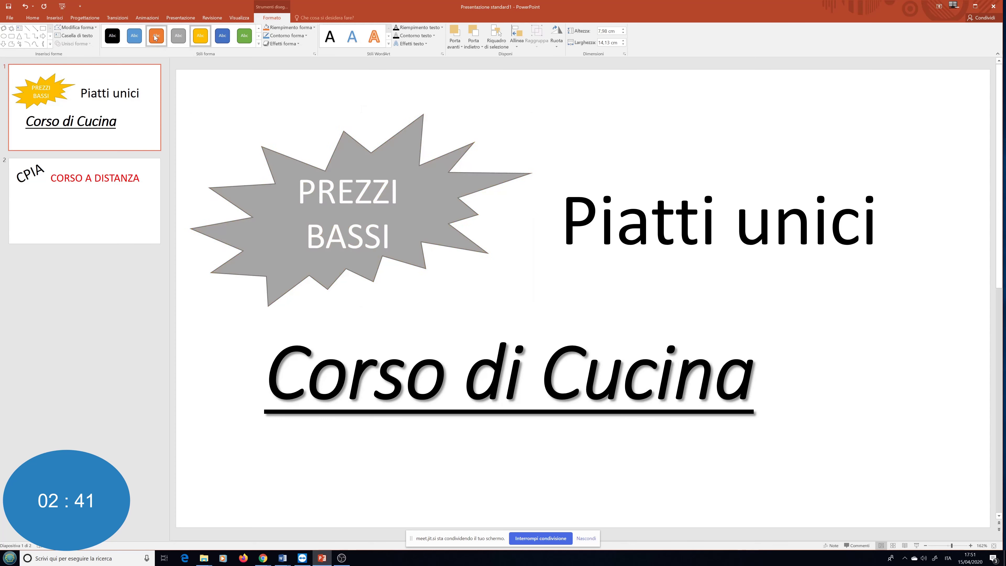
click(134, 35)
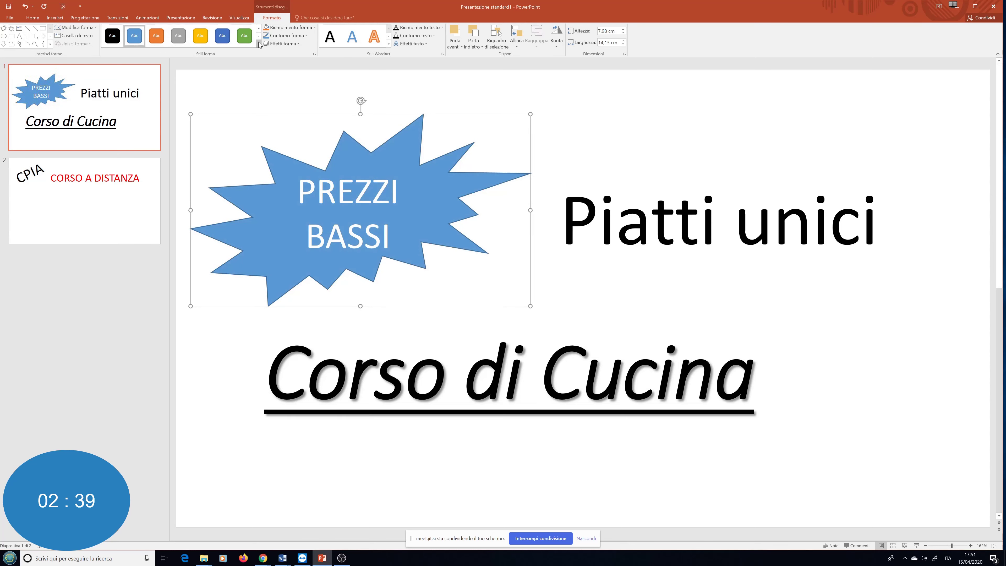
click(258, 44)
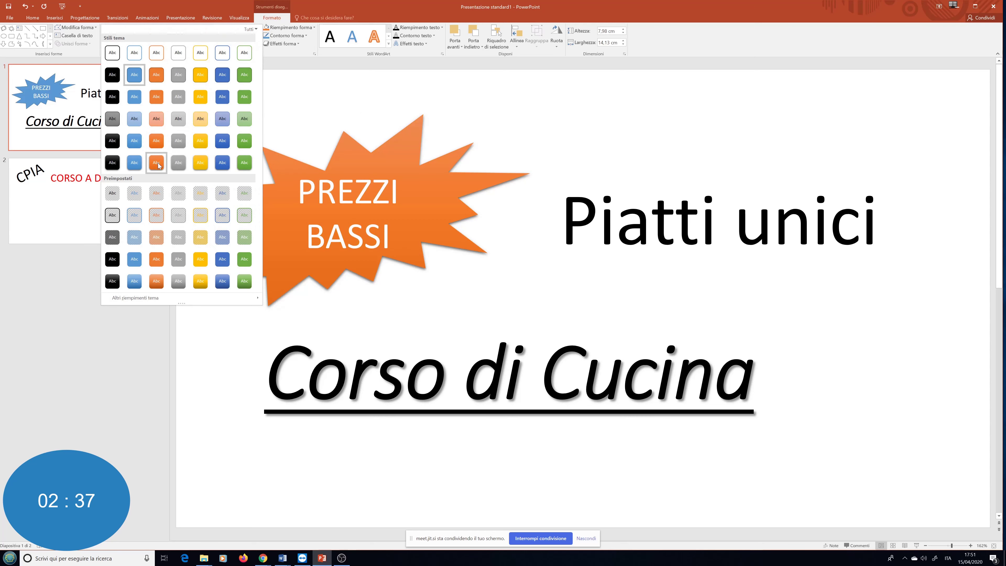
click(158, 164)
click(751, 180)
click(899, 348)
click(716, 222)
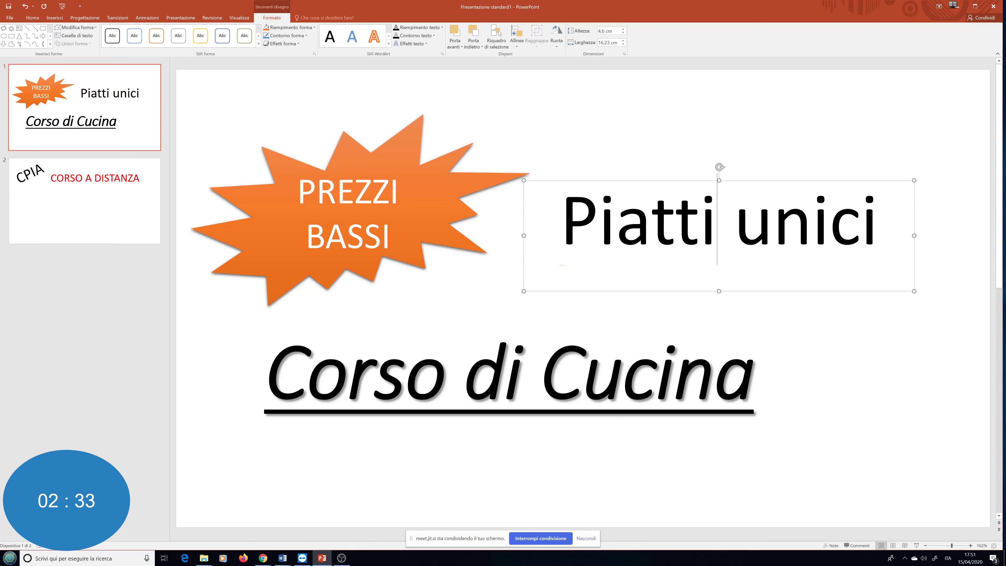
Colour the word 'Piatti' blue and the word 'unici' red
key(shift+Left)
key(shift+Left)
key(shift+Left)
key(shift+Left)
key(shift+Left)
key(shift+Left)
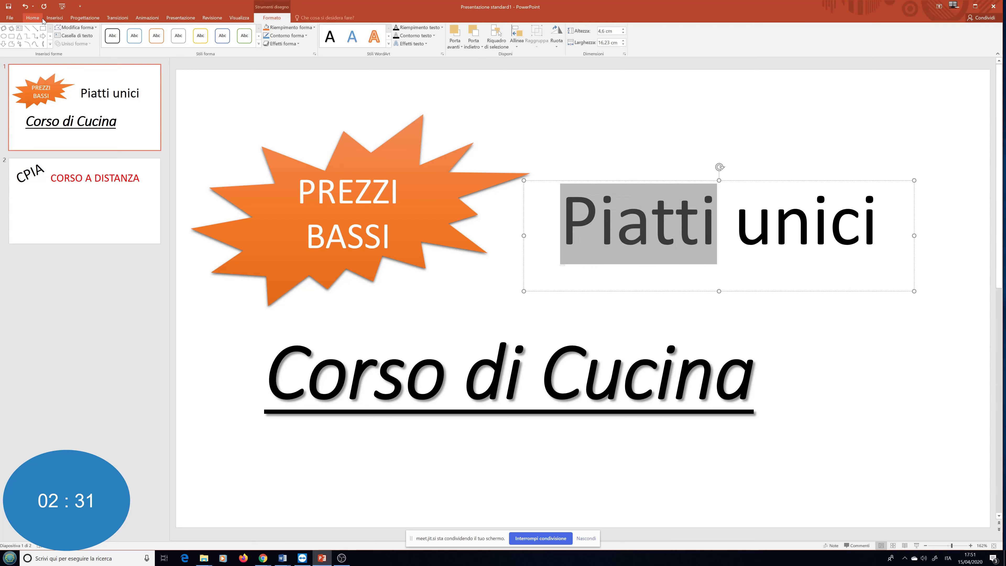
click(33, 18)
click(192, 43)
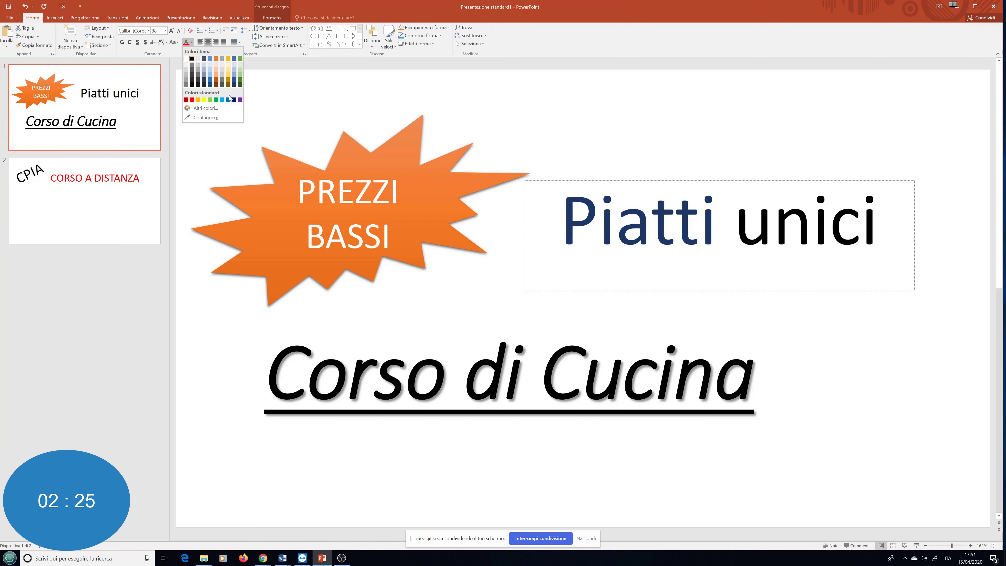
click(228, 100)
click(861, 222)
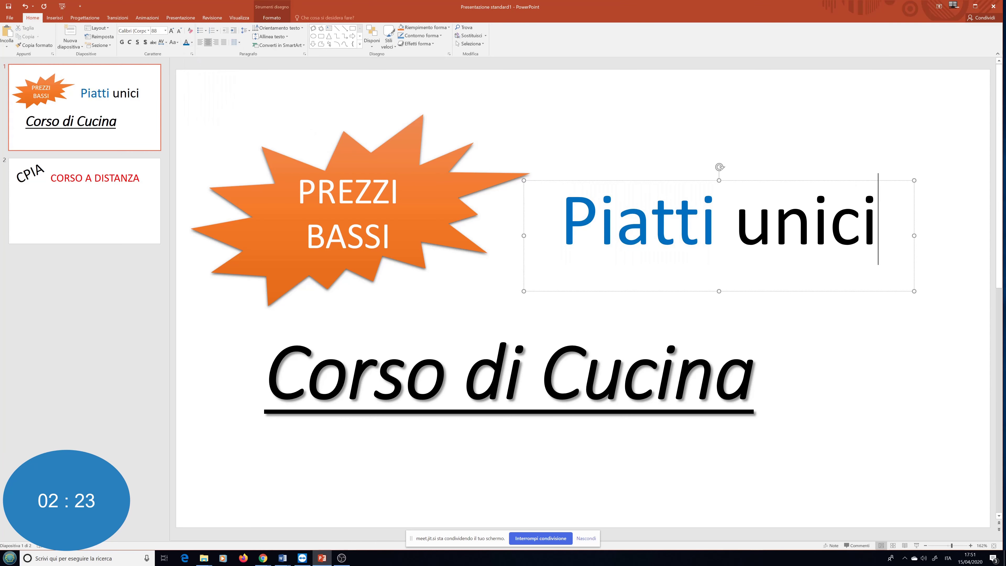
drag(878, 222, 734, 222)
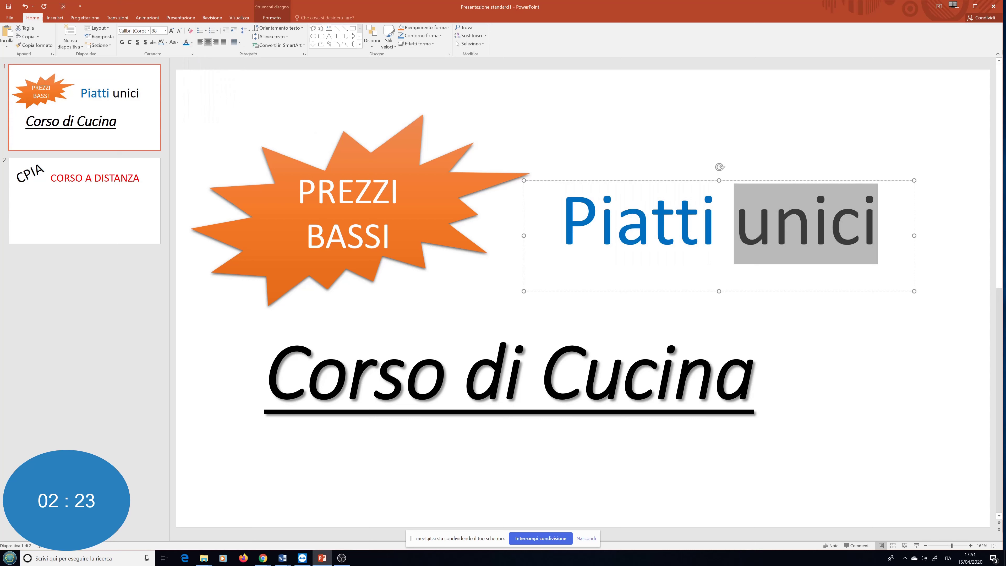
click(192, 43)
click(192, 99)
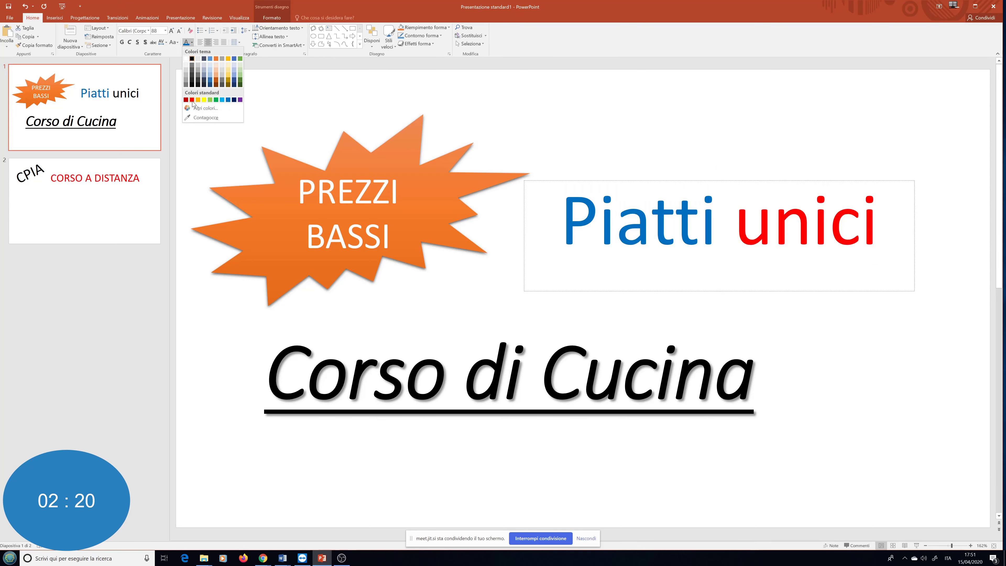
click(482, 146)
Enlarge the first 'C' of Corso di Cucina to 166 and colour it red
click(306, 377)
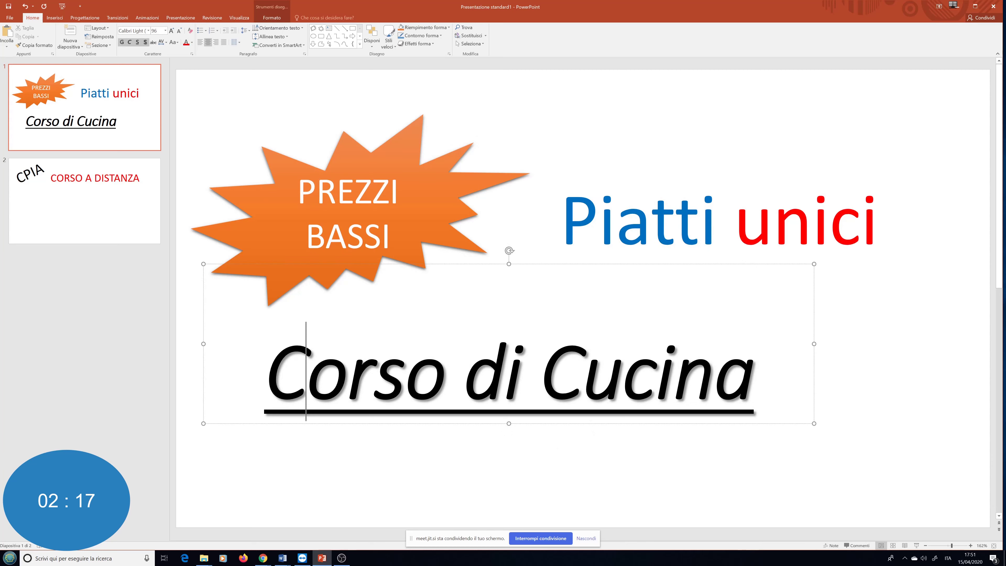
drag(306, 377, 265, 377)
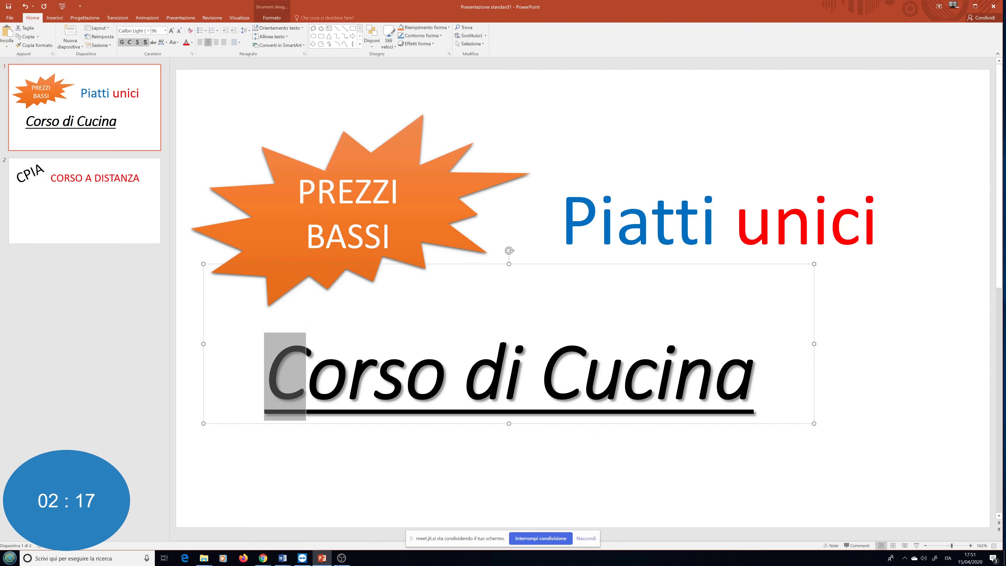
click(171, 31)
click(172, 30)
click(172, 31)
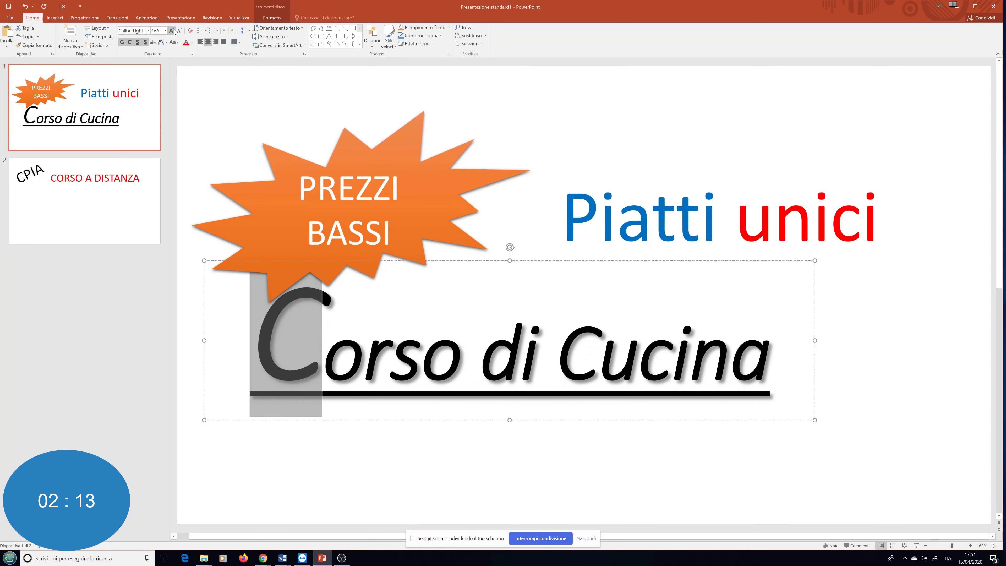
click(185, 43)
click(558, 218)
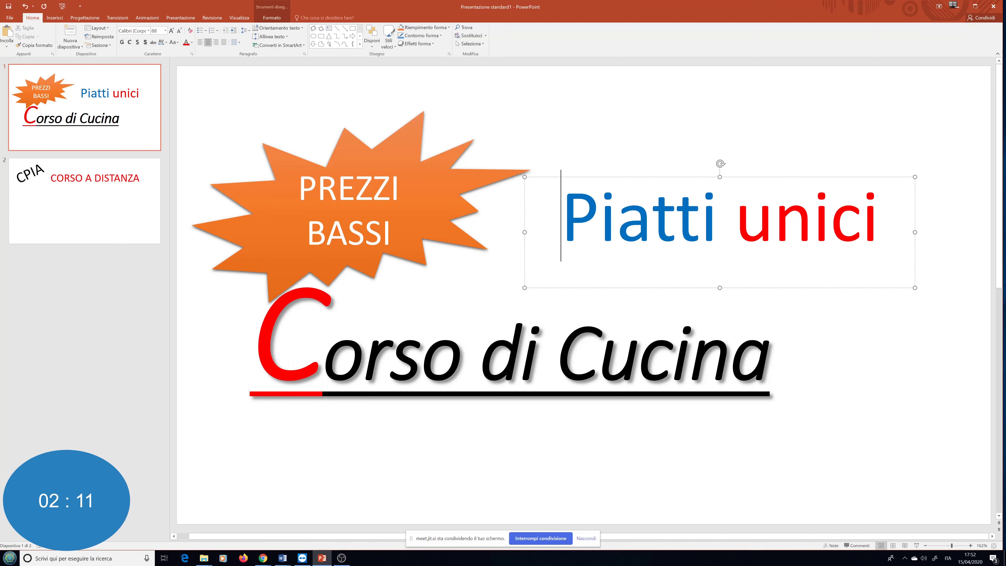
Move the Corso di Cucina title box lower and to the right
click(479, 352)
drag(472, 420, 530, 453)
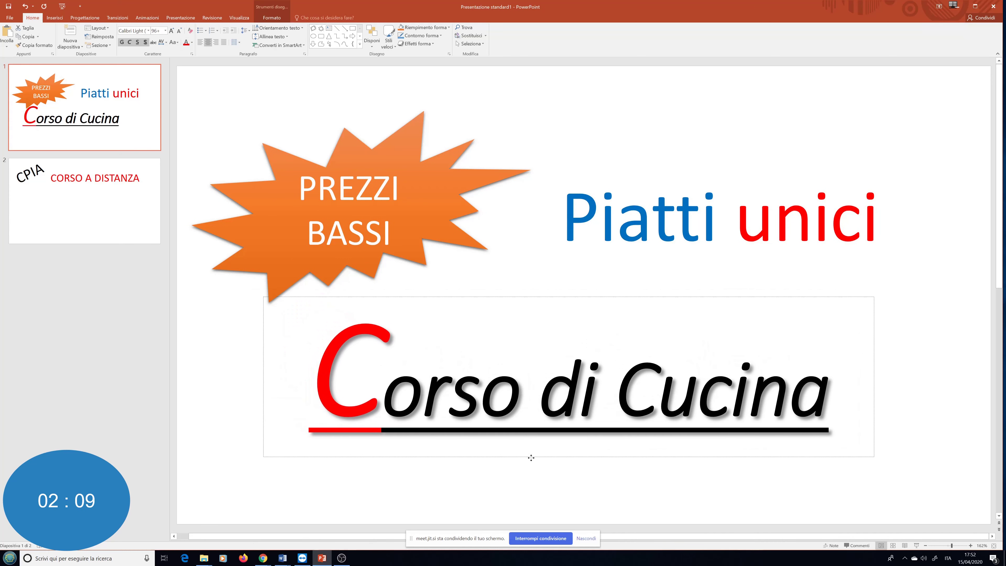
click(685, 137)
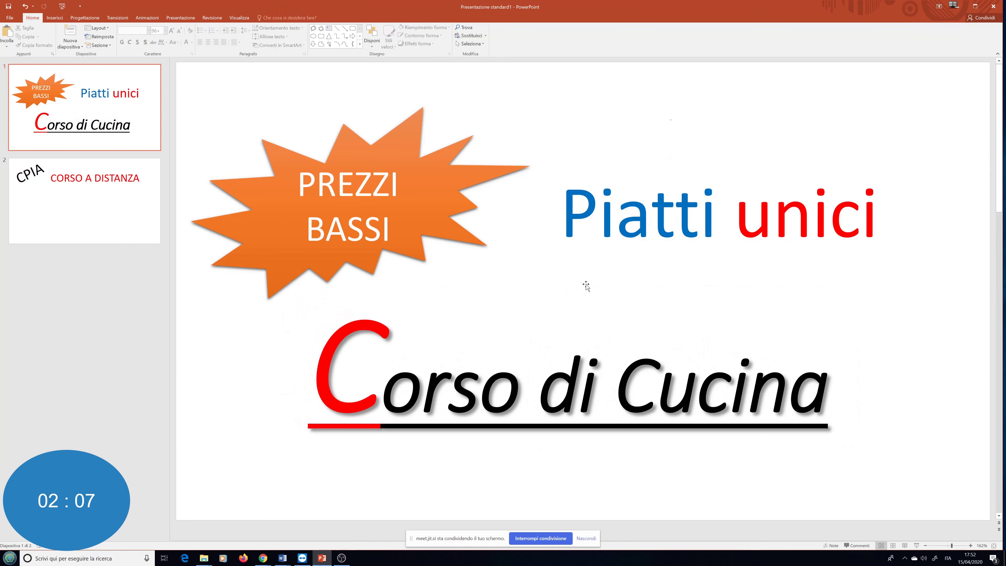
click(595, 381)
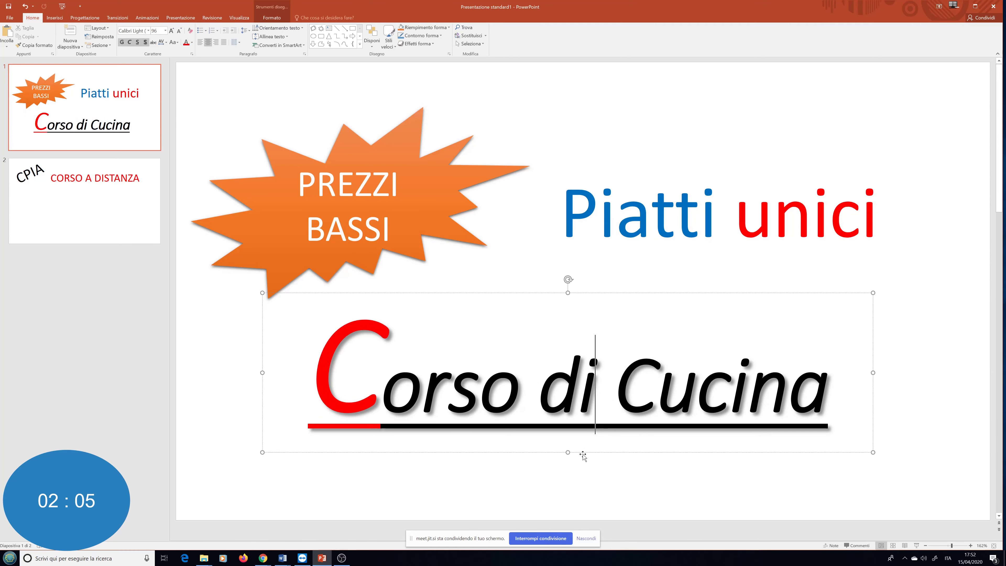
Place the Corso di Cucina title directly above Piatti unici, moving Piatti unici just below it
drag(583, 455, 628, 242)
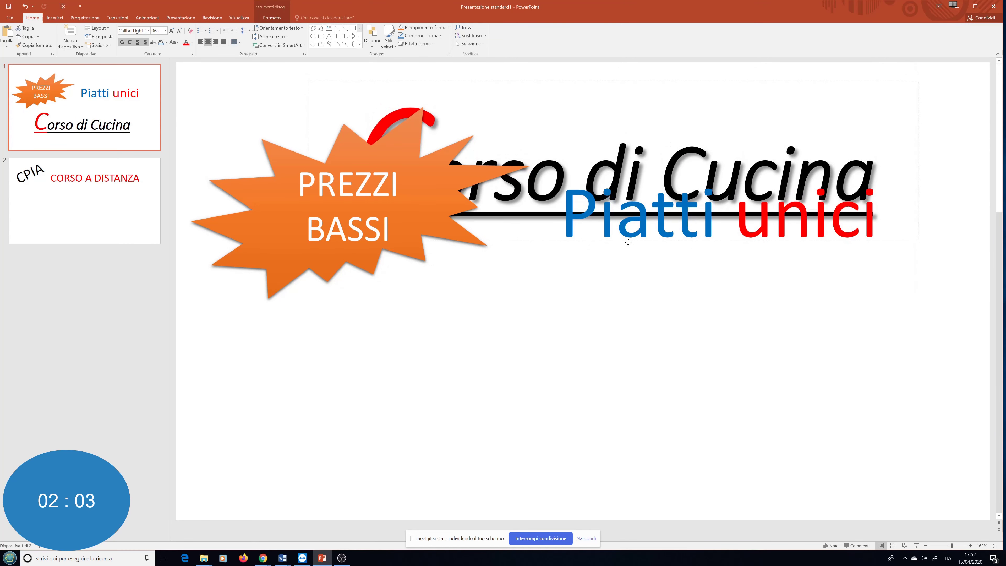
drag(668, 257, 668, 246)
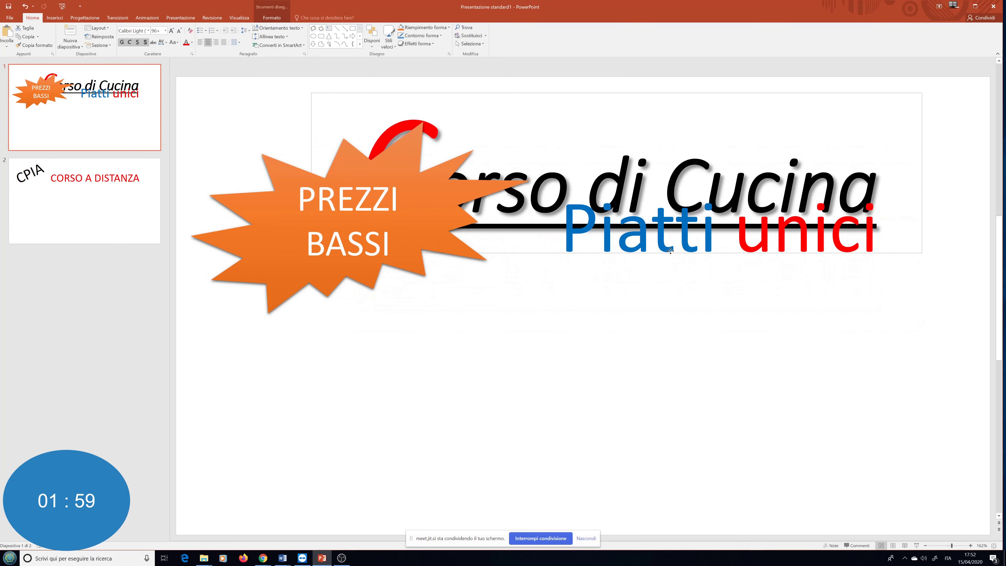
drag(667, 253, 667, 304)
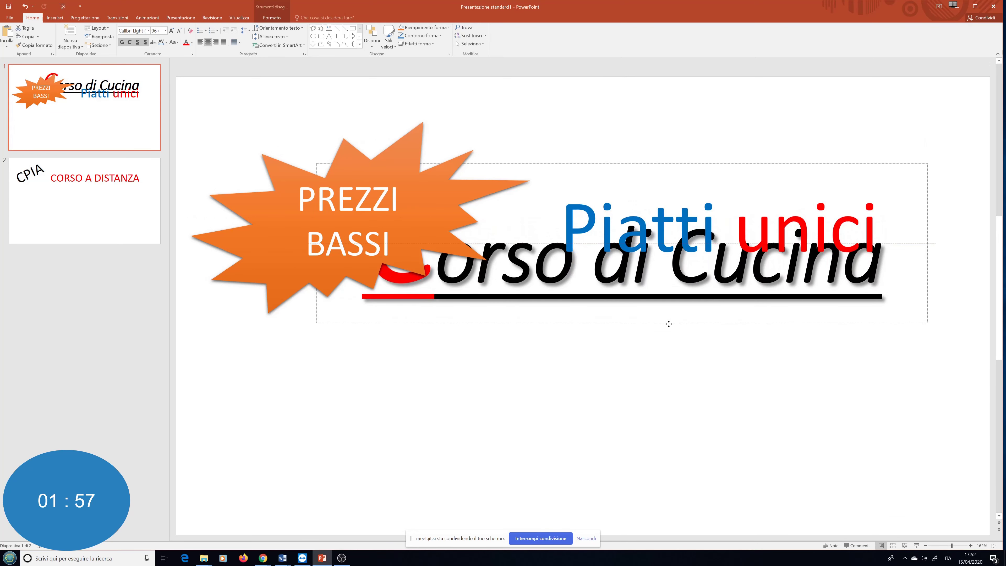
click(675, 222)
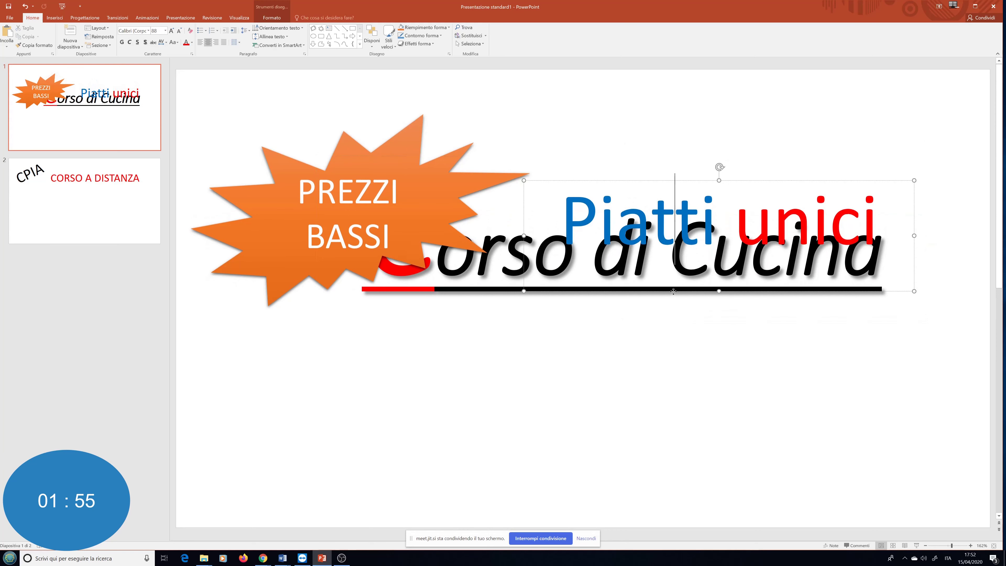
mouse_move(674, 293)
mouse_down()
mouse_move(676, 384)
mouse_move(674, 367)
mouse_up()
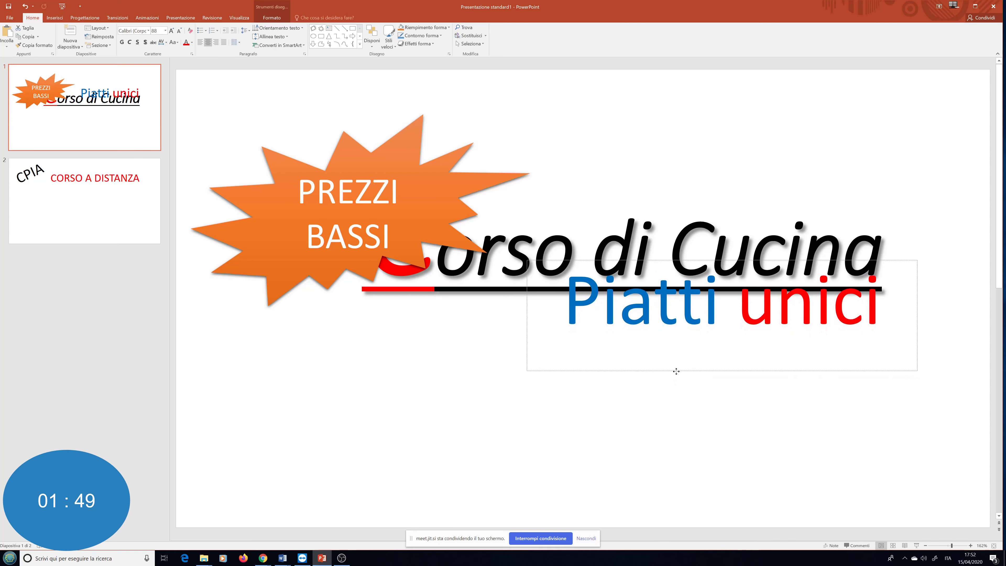
Shrink the PREZZI BASSI star and move it up into the slide's top-left corner
click(410, 218)
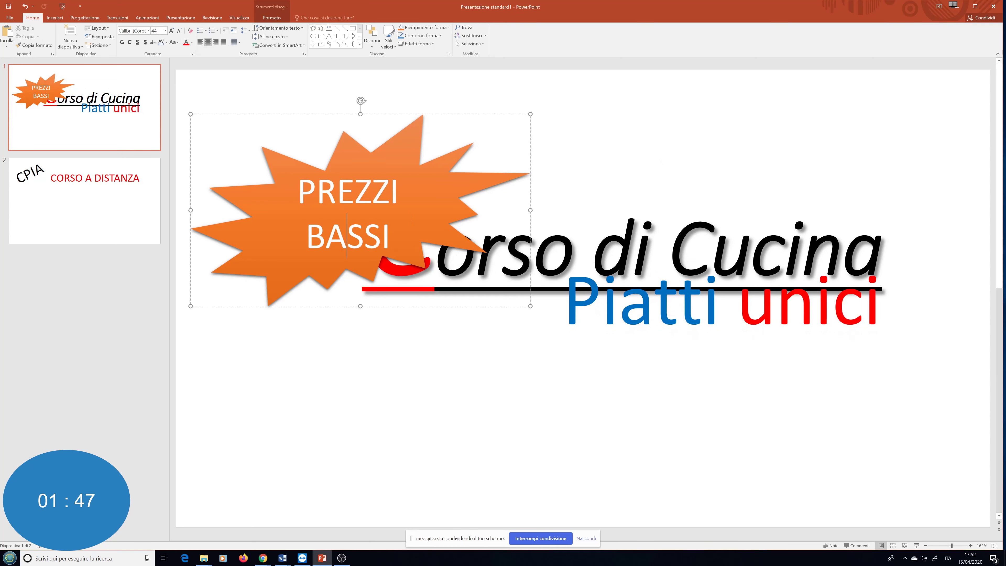
drag(530, 307, 462, 243)
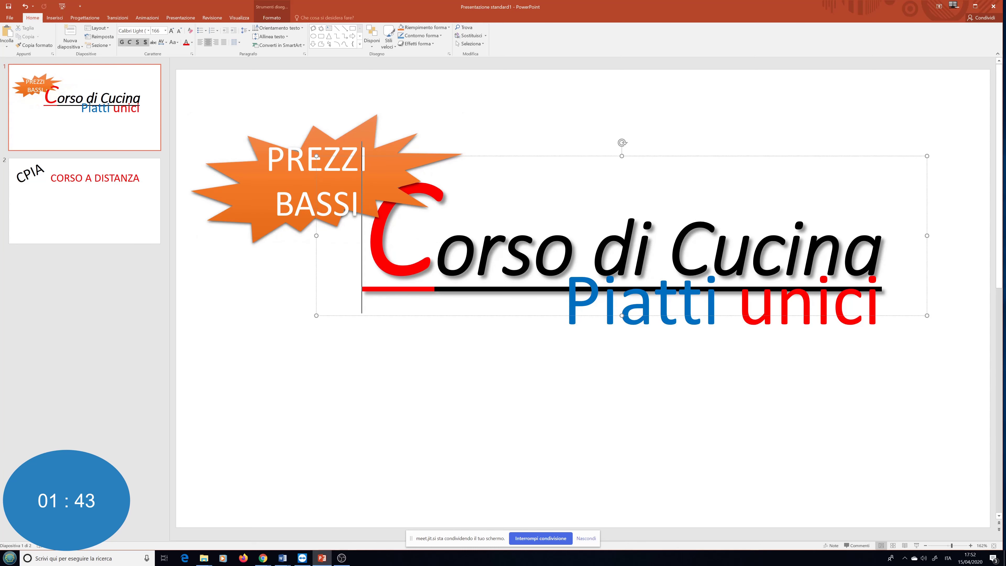
click(350, 202)
right_click(356, 244)
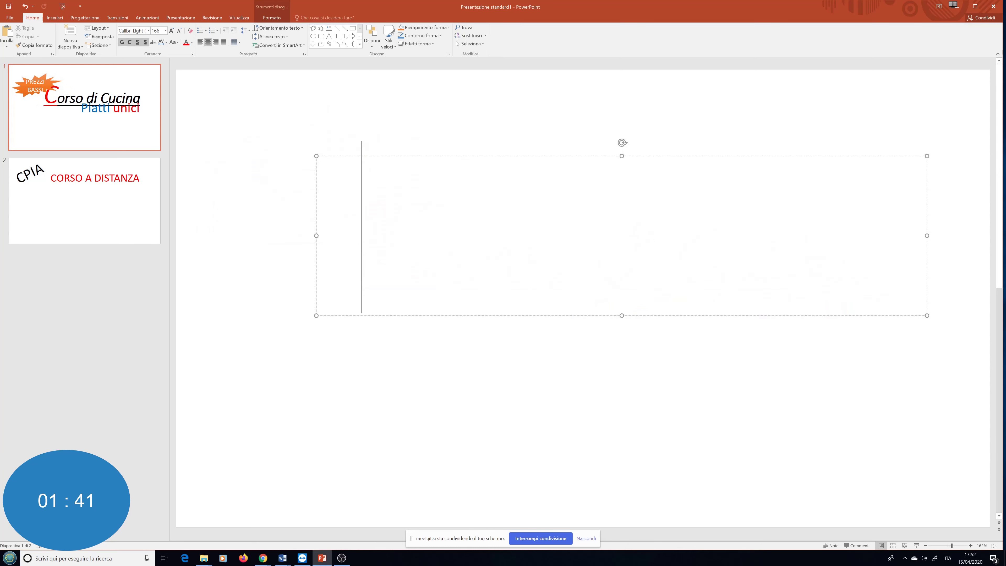
key(Escape)
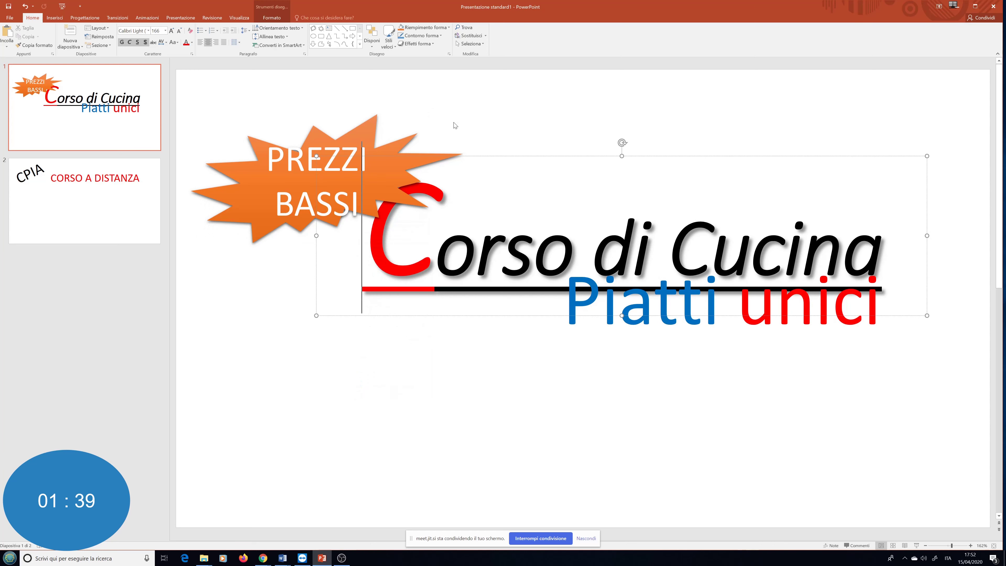
click(257, 184)
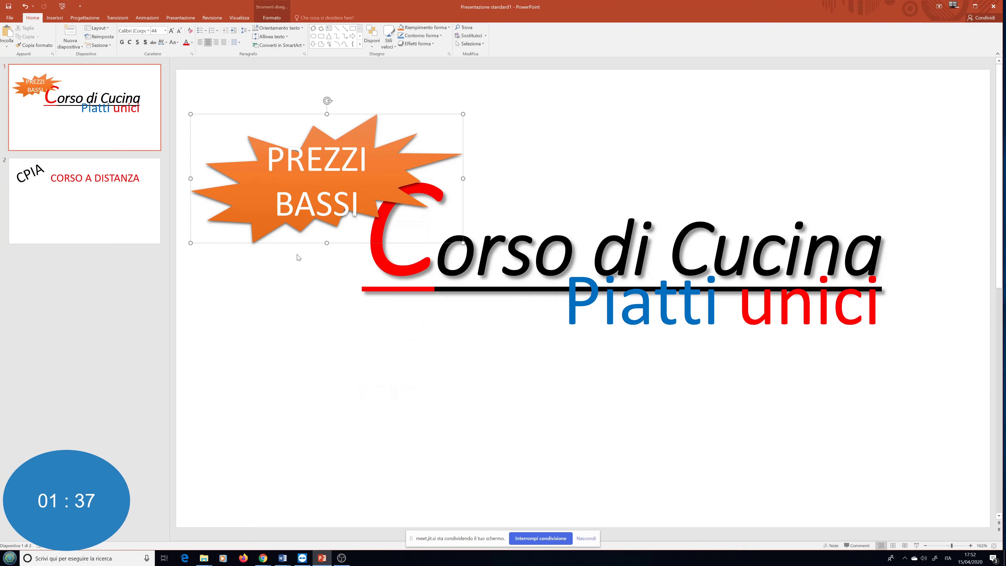
drag(295, 243, 288, 209)
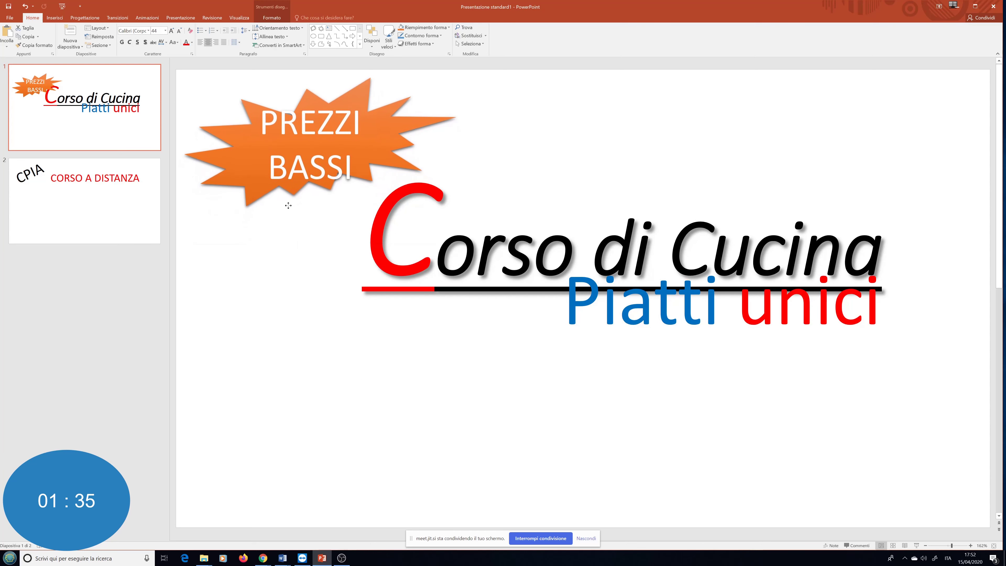
key(Escape)
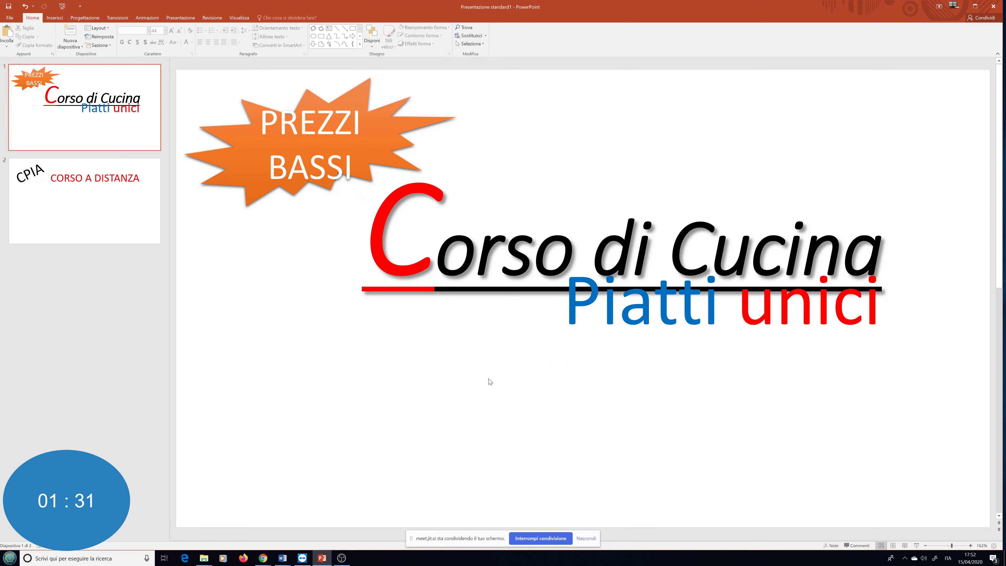
Preview slide 1 as a slideshow, then return to editing slide 2 with CPIA
click(917, 546)
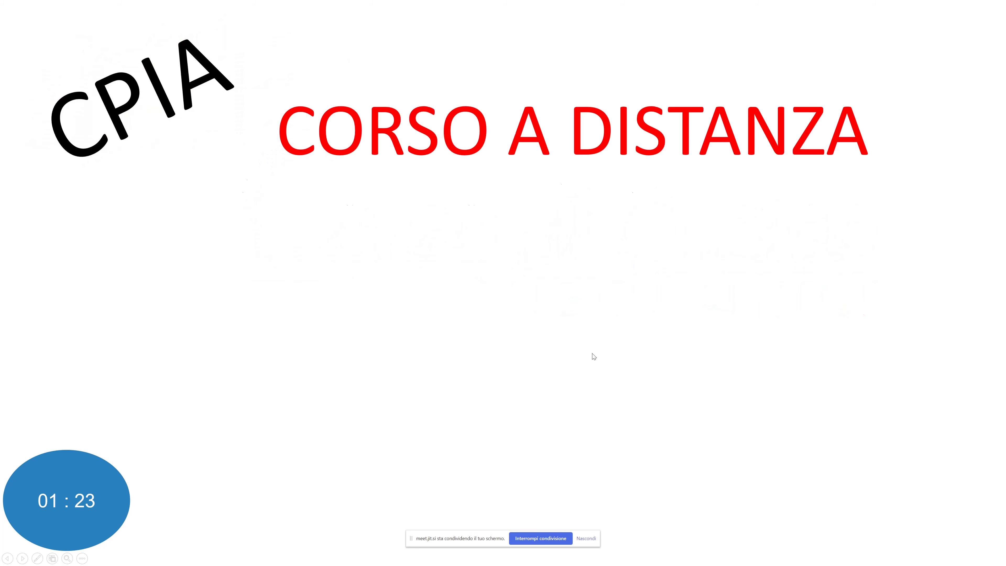
key(Escape)
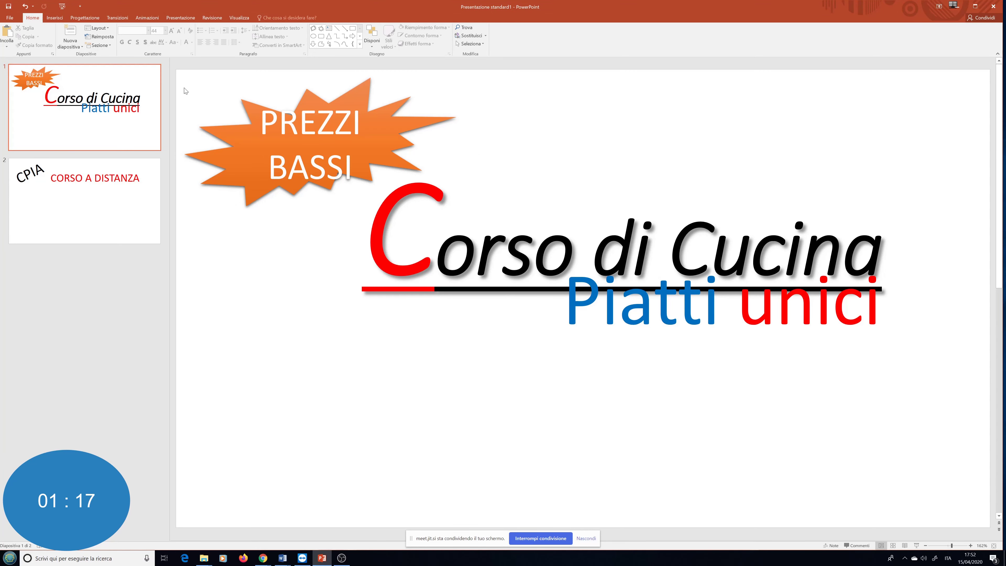
click(124, 126)
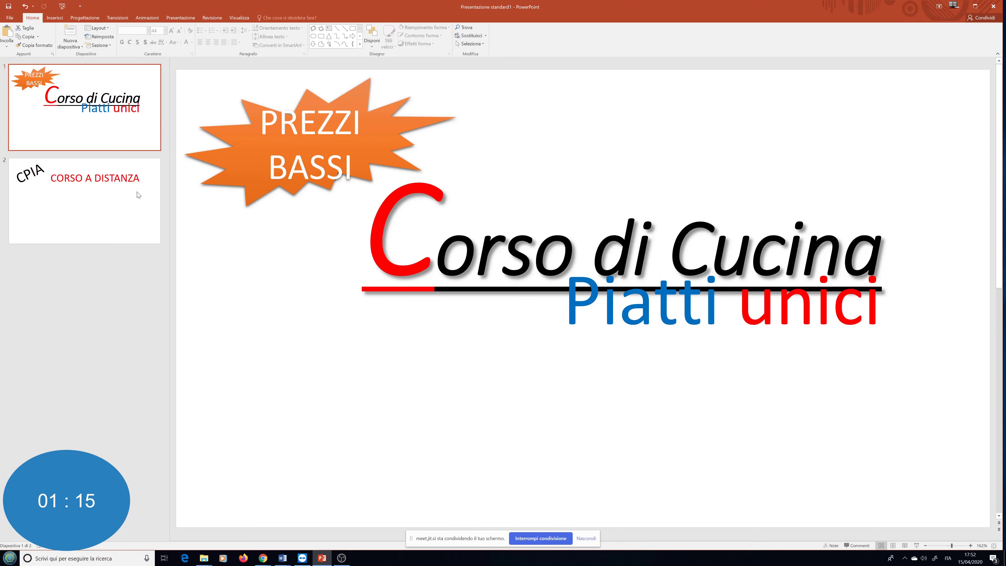
click(149, 215)
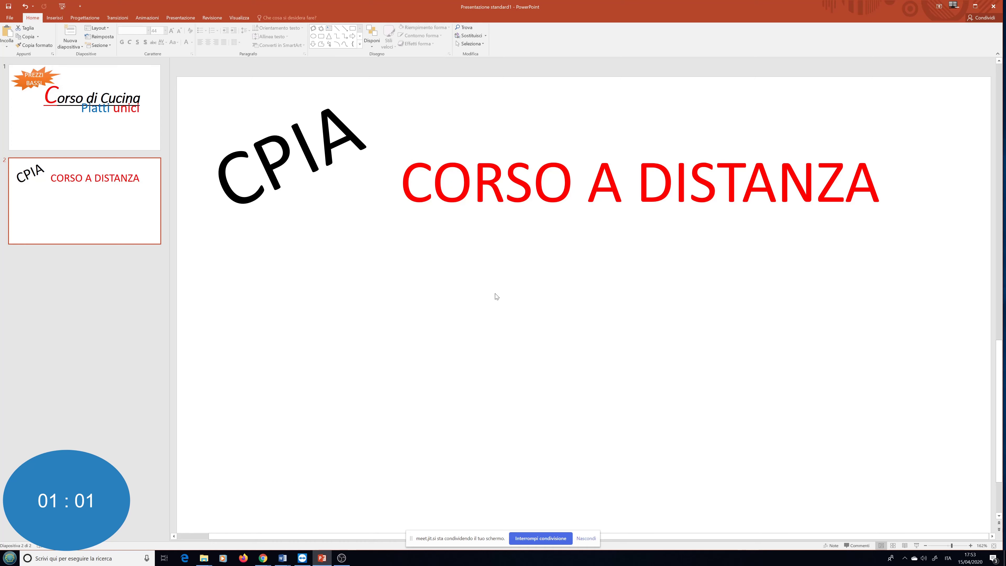
Print the two-slide presentation via File > Stampa after checking the page 1 preview
click(12, 20)
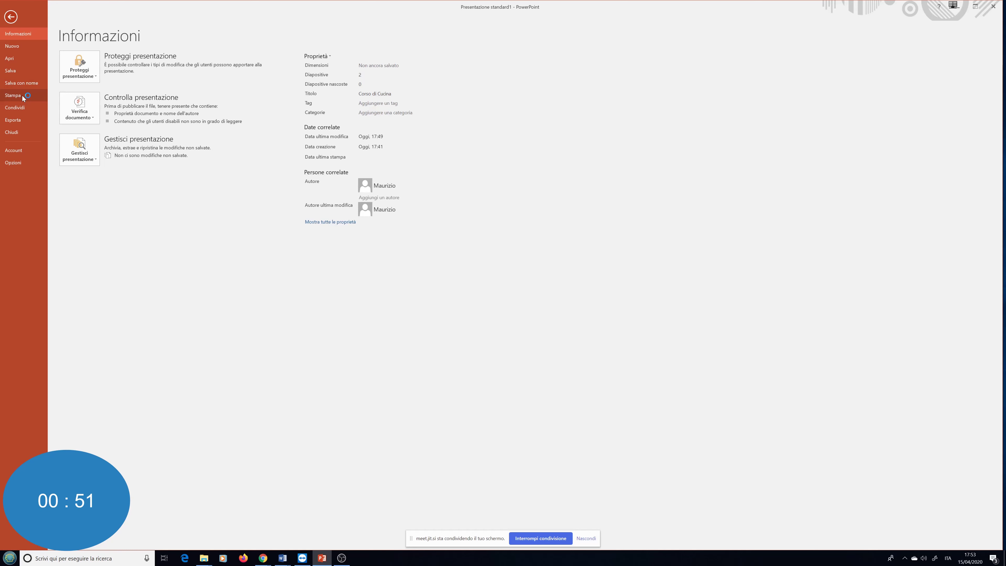
click(22, 95)
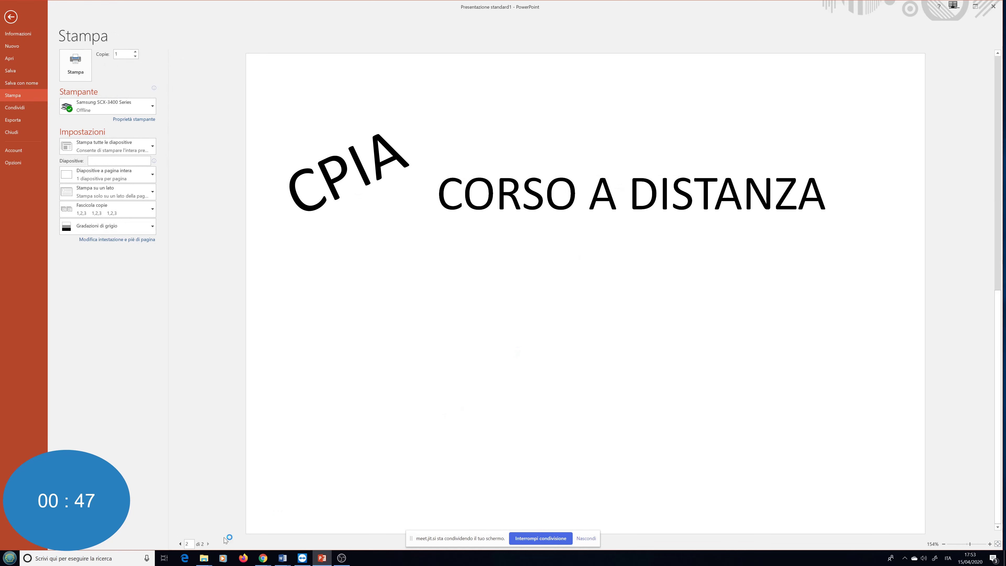
click(180, 543)
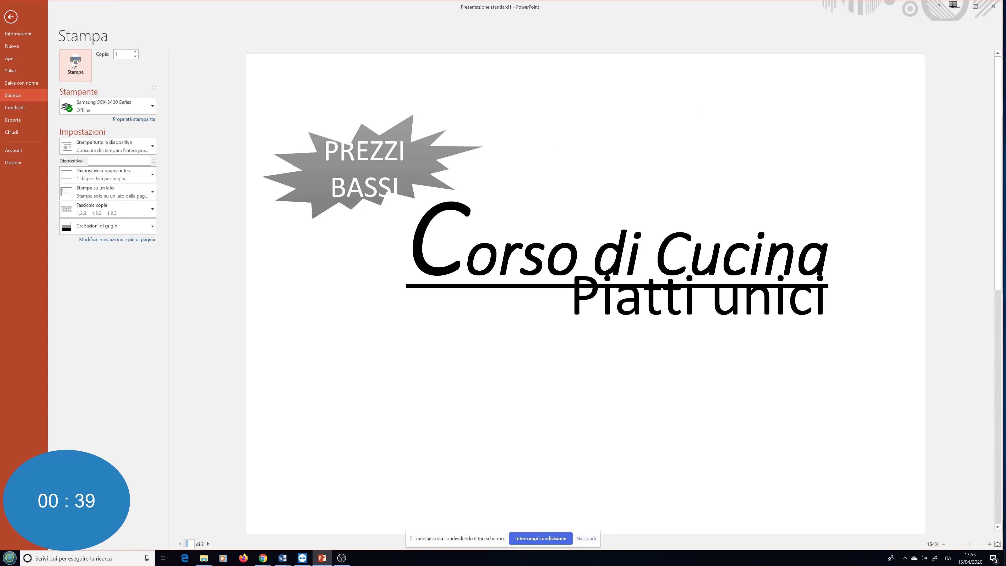
click(11, 17)
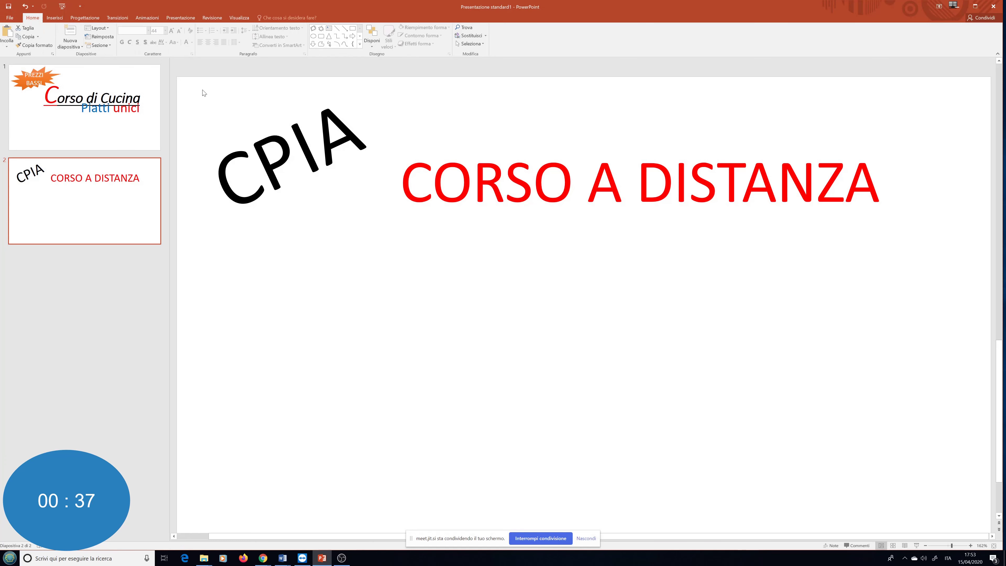